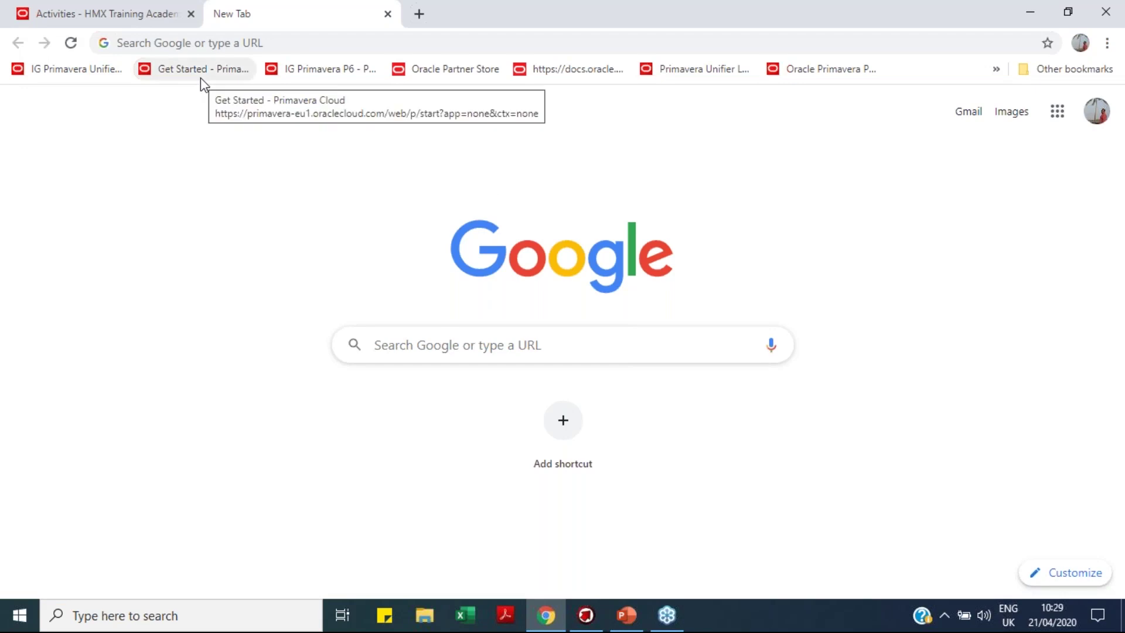
Go to the Primavera Cloud start page and open the HMX Training Academy Builidng-CSE-1 project.
click(201, 80)
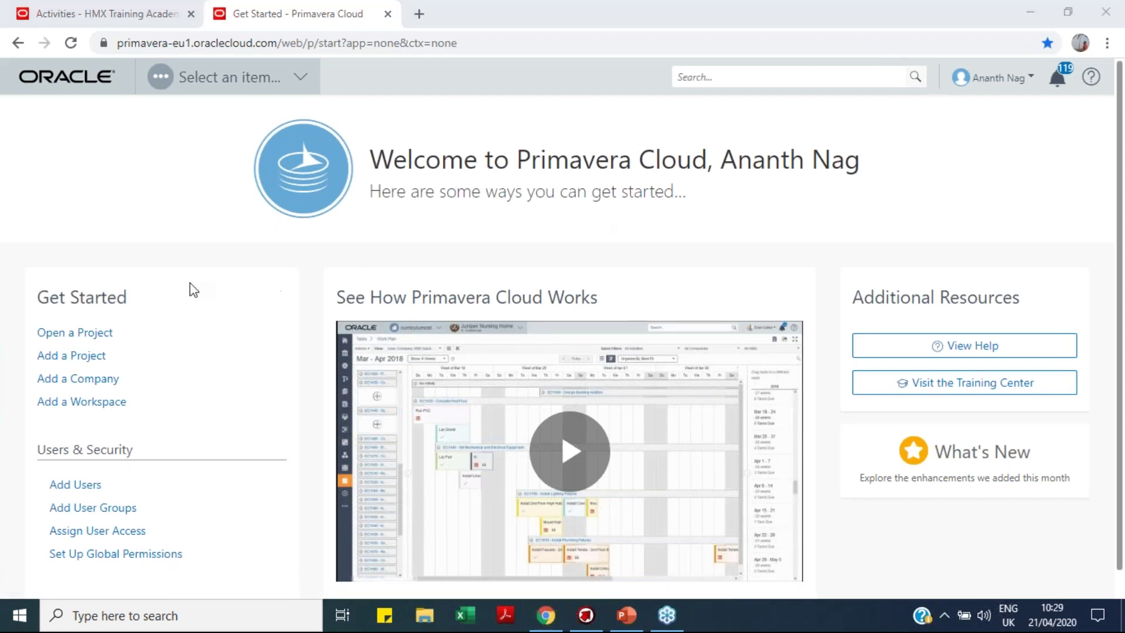
click(88, 332)
click(449, 170)
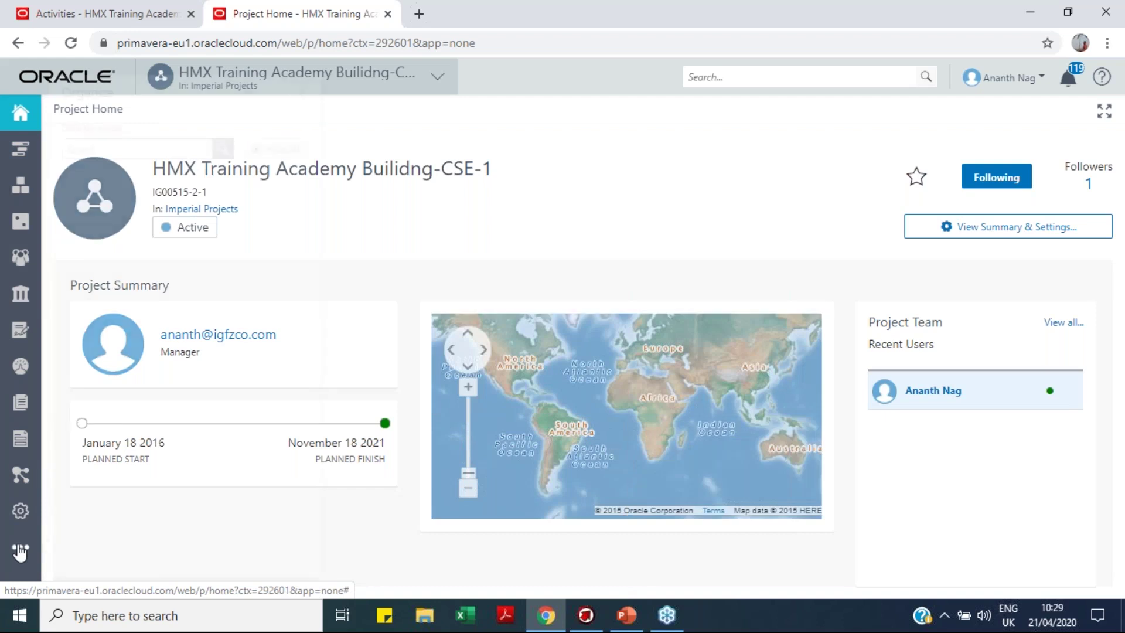
Look through the full list of shown and hidden project apps, then close it.
click(20, 552)
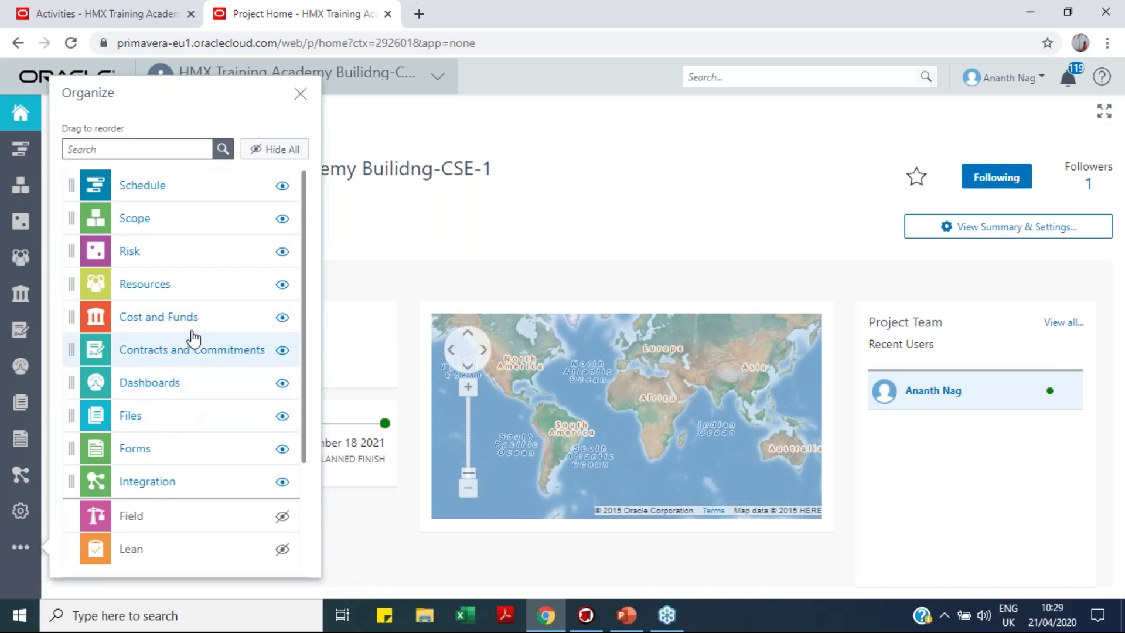
scroll(186, 340, down, 3)
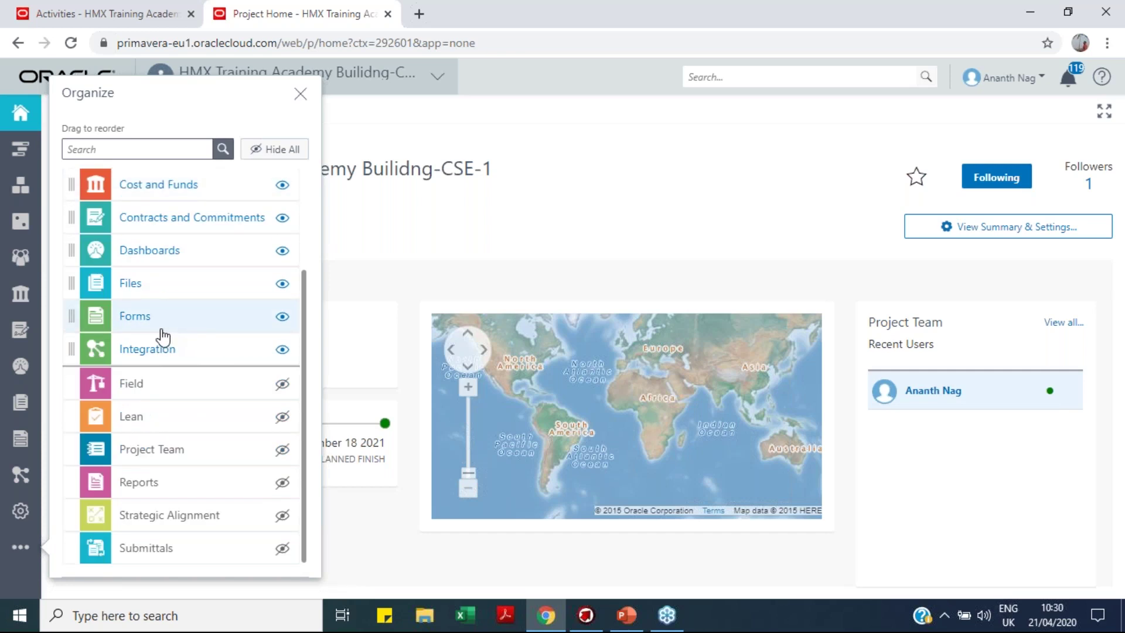
scroll(157, 330, up, 3)
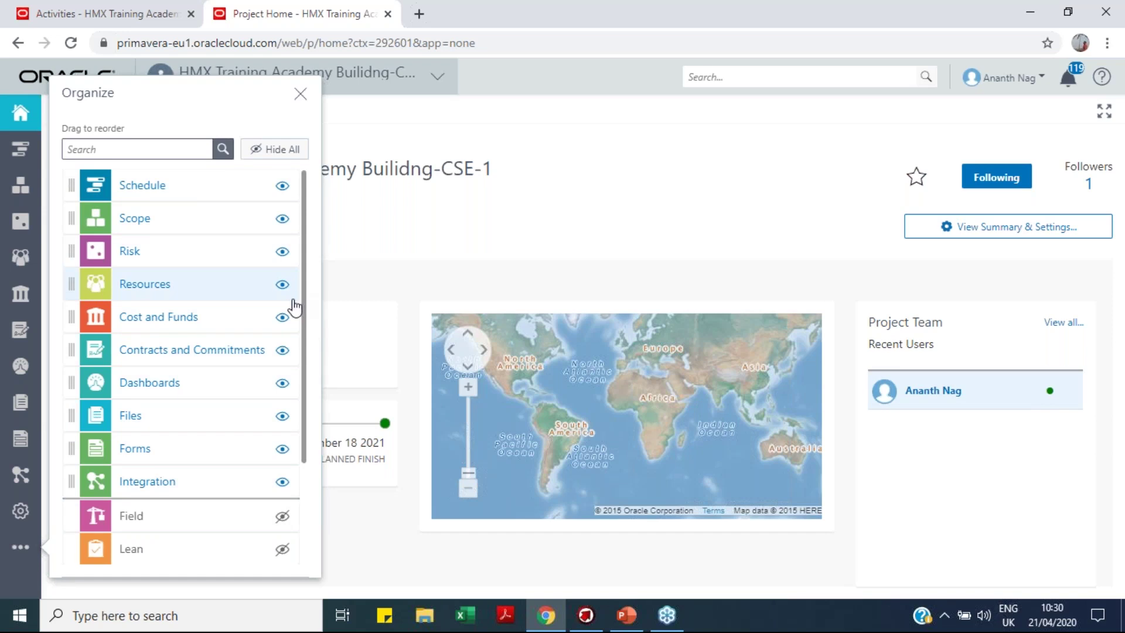
click(301, 95)
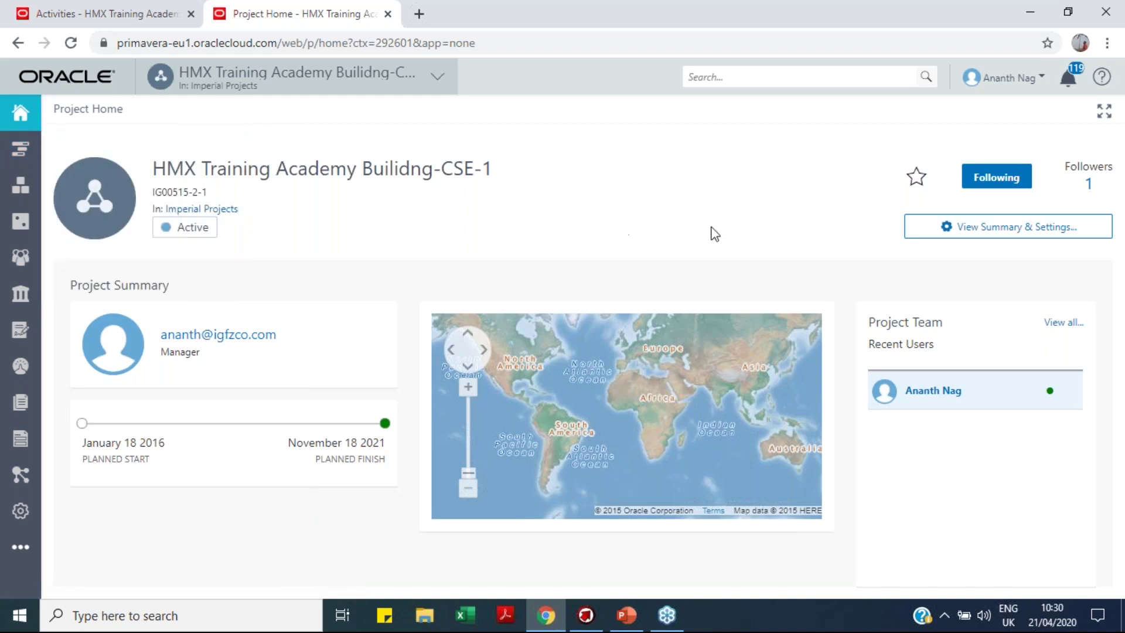
Open the project's summary and settings and show the Risk Matrix under its dictionaries.
click(970, 233)
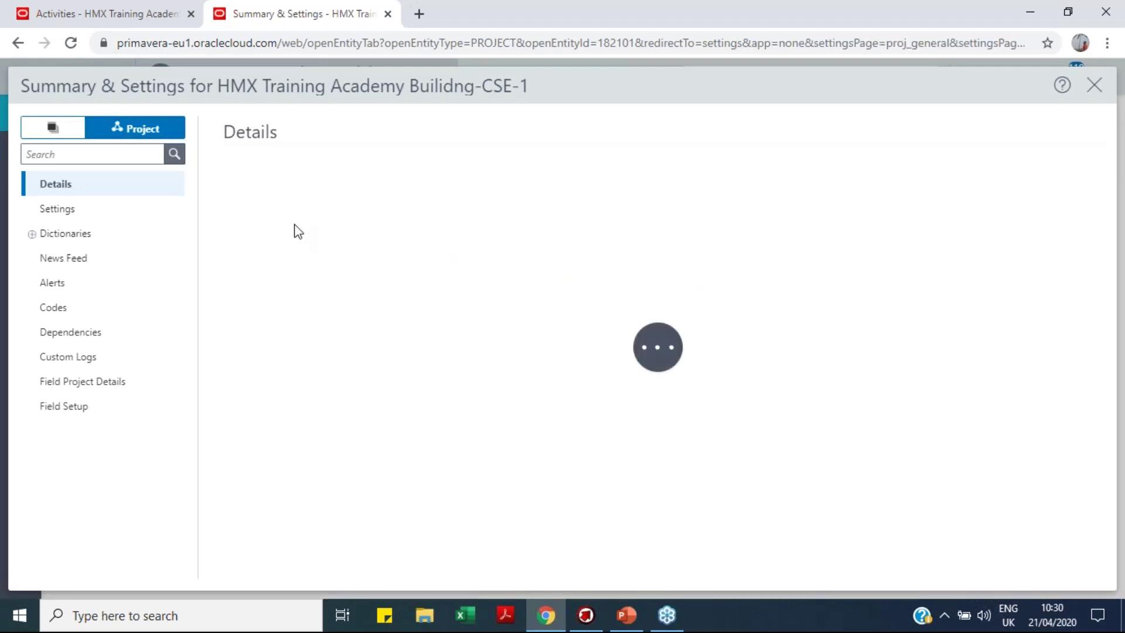
click(65, 234)
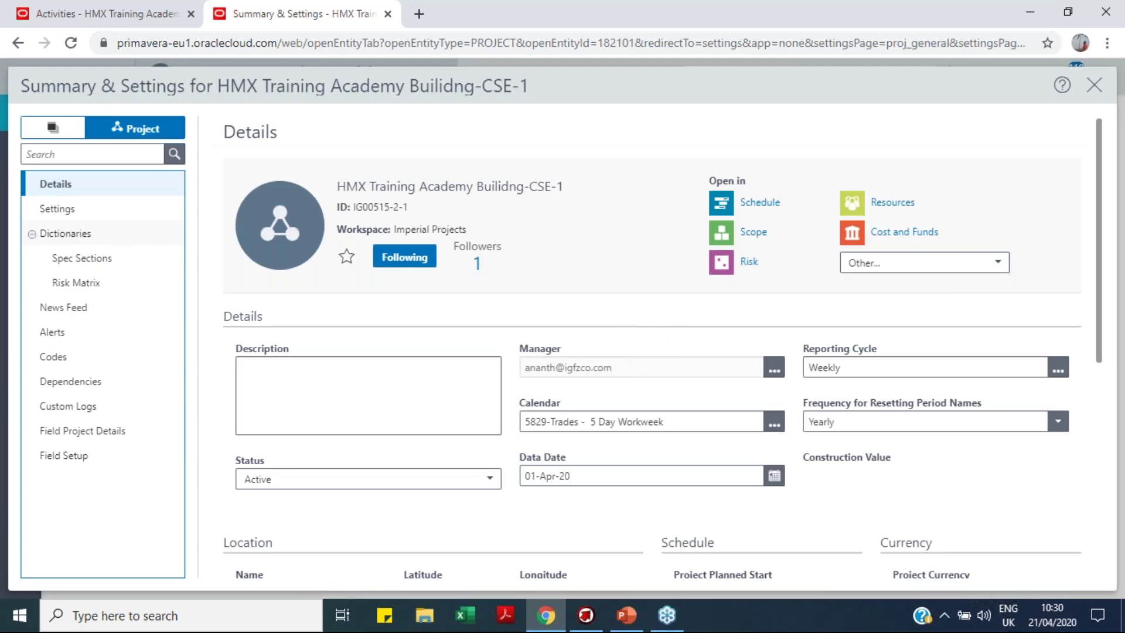
click(65, 284)
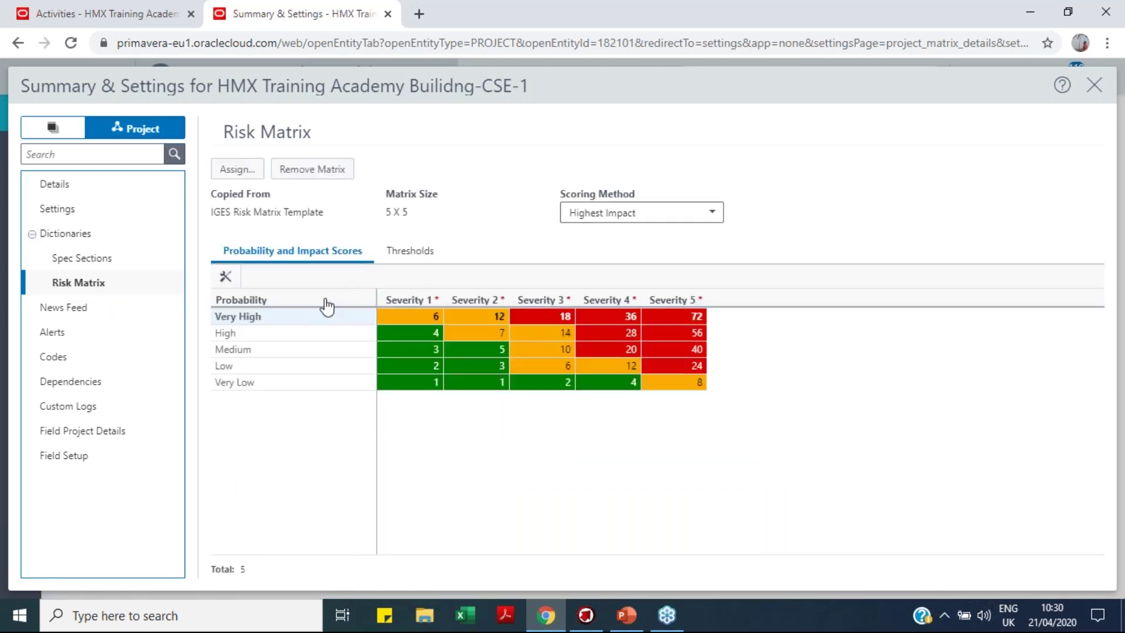
Review the risk matrix threshold levels for cost, probability and schedule, return to the probability and impact scores, and close the settings.
click(413, 252)
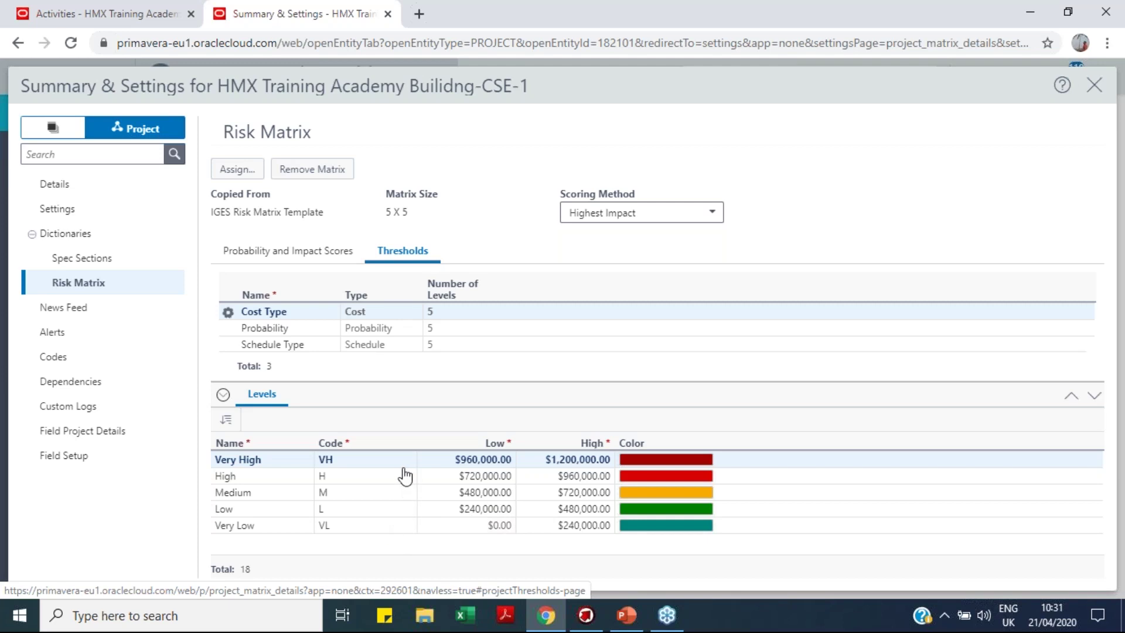
click(400, 333)
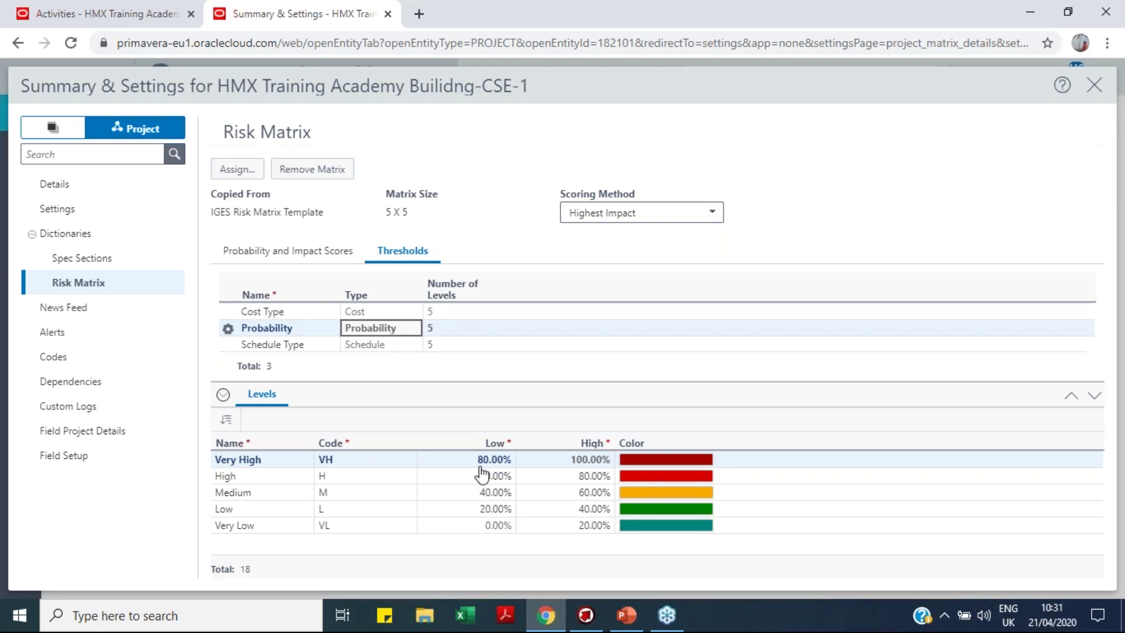
click(319, 347)
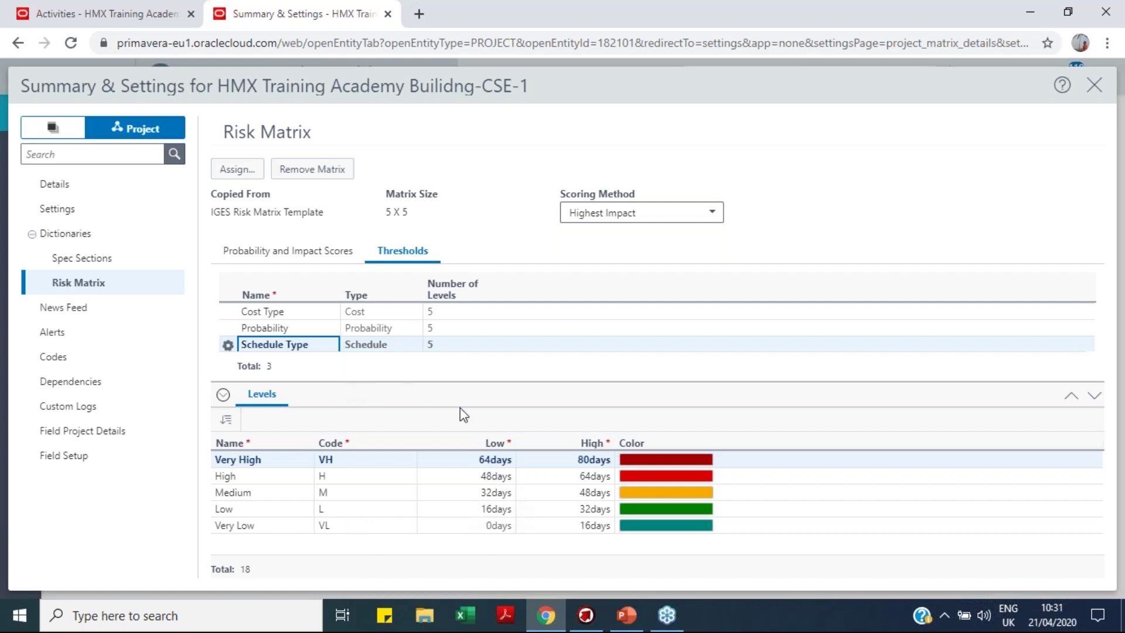
click(319, 251)
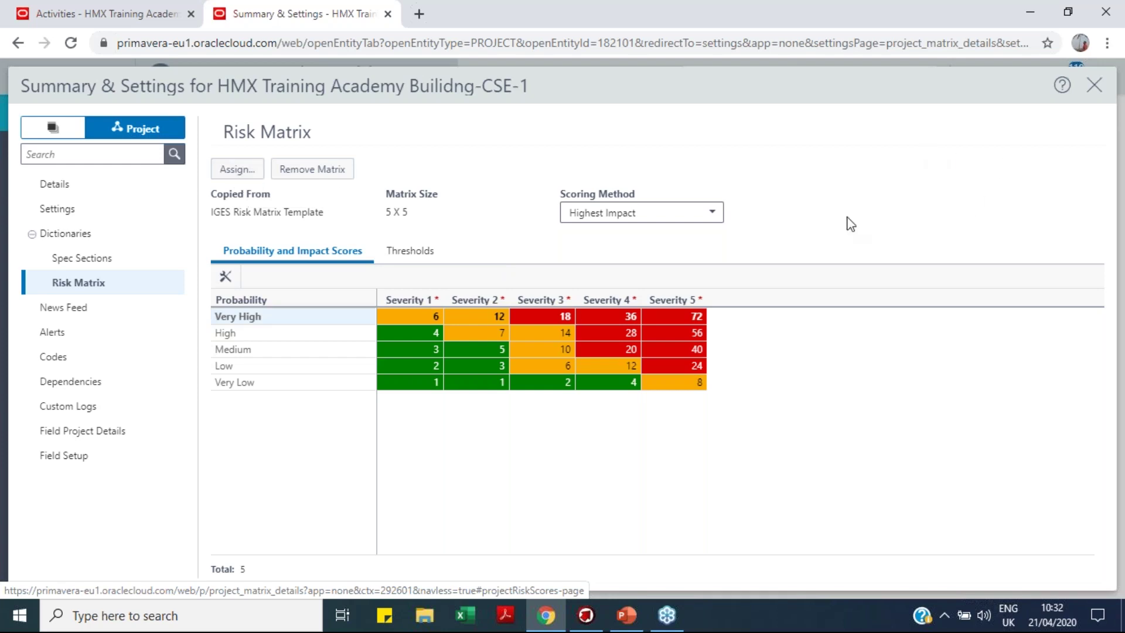
click(1094, 86)
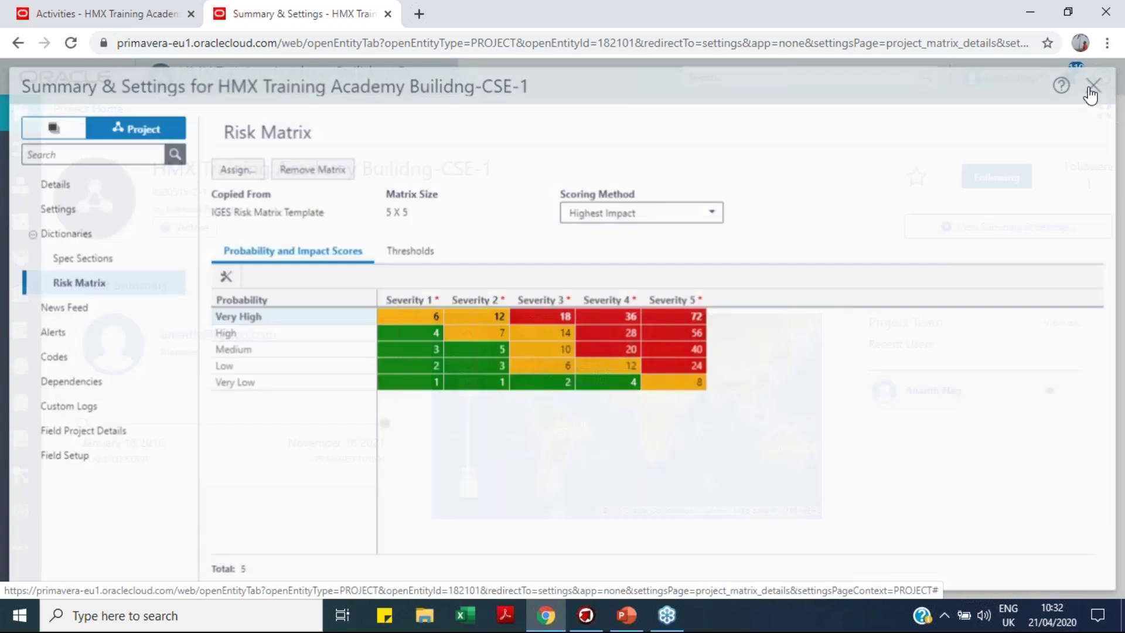
click(701, 273)
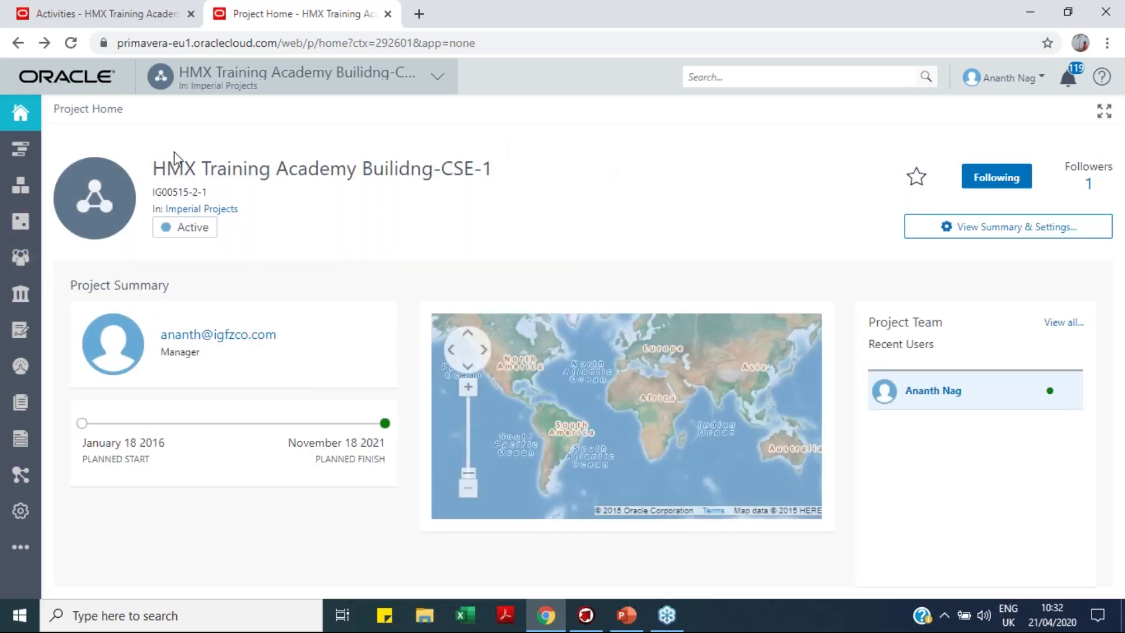
Open the project's schedule activities and select Assemble Technical Data for Heat Pump (EC1050).
mouse_move(20, 221)
click(25, 151)
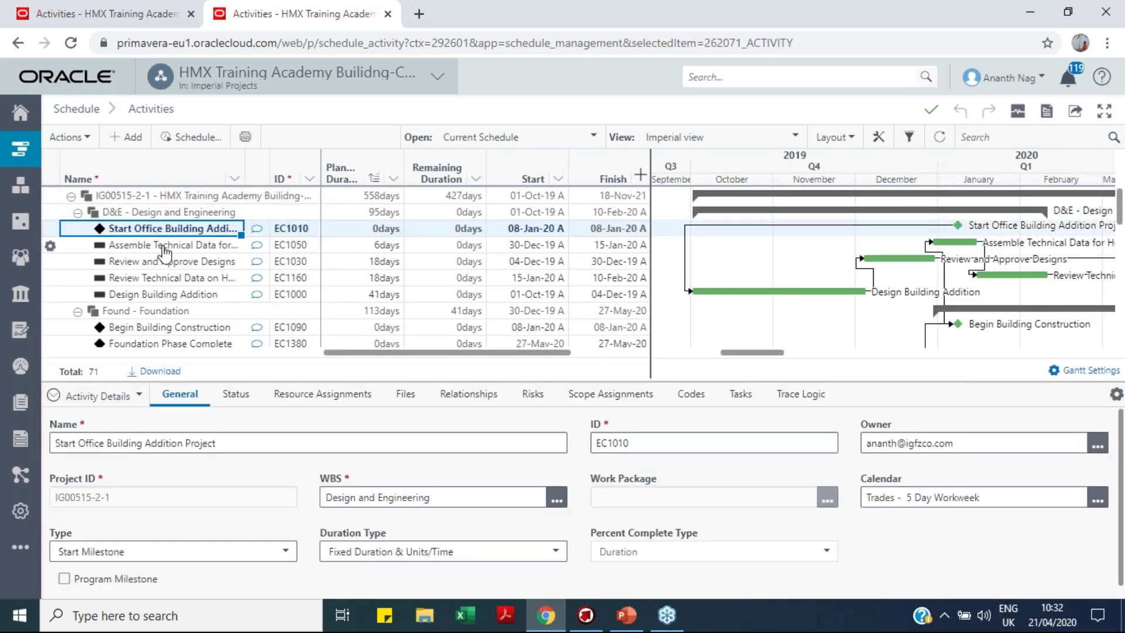
click(182, 248)
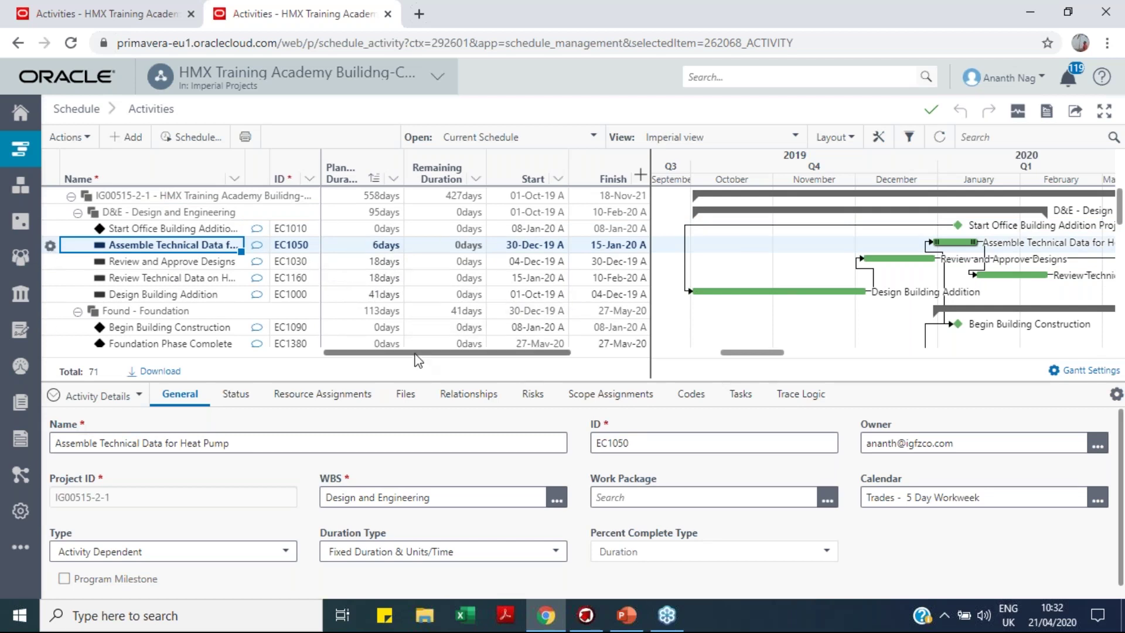
mouse_move(417, 359)
mouse_down()
mouse_move(558, 362)
mouse_move(414, 358)
mouse_up()
mouse_move(754, 353)
mouse_down()
mouse_move(894, 357)
mouse_move(746, 355)
mouse_up()
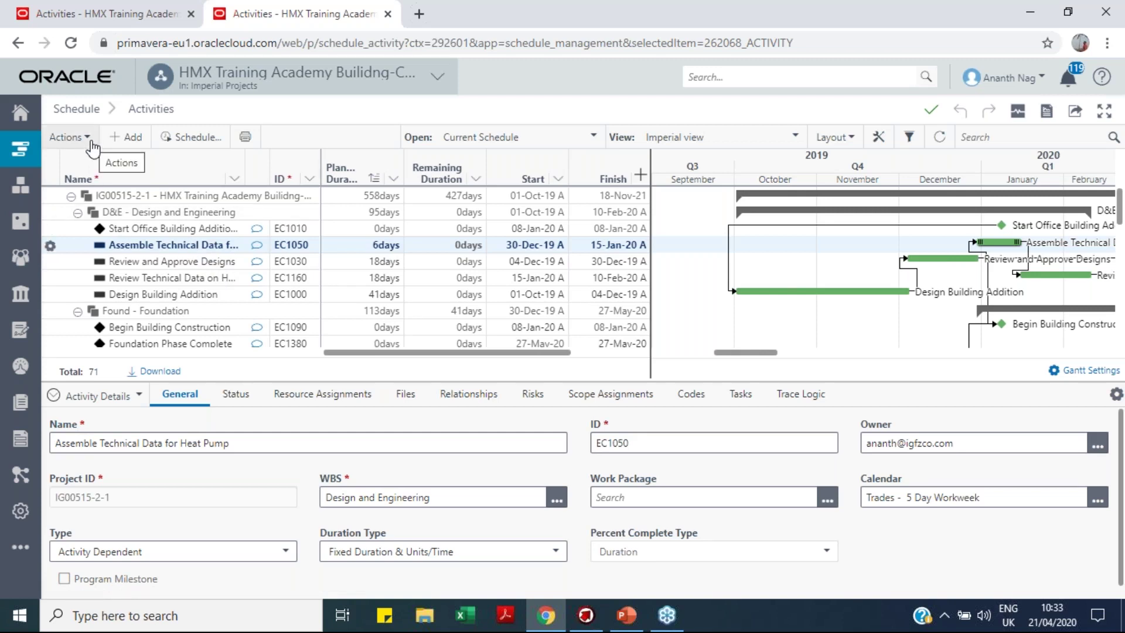
Apply Triangle activity uncertainty with a minimum duration of 80 and a maximum duration of 140 percent of remaining duration.
click(91, 144)
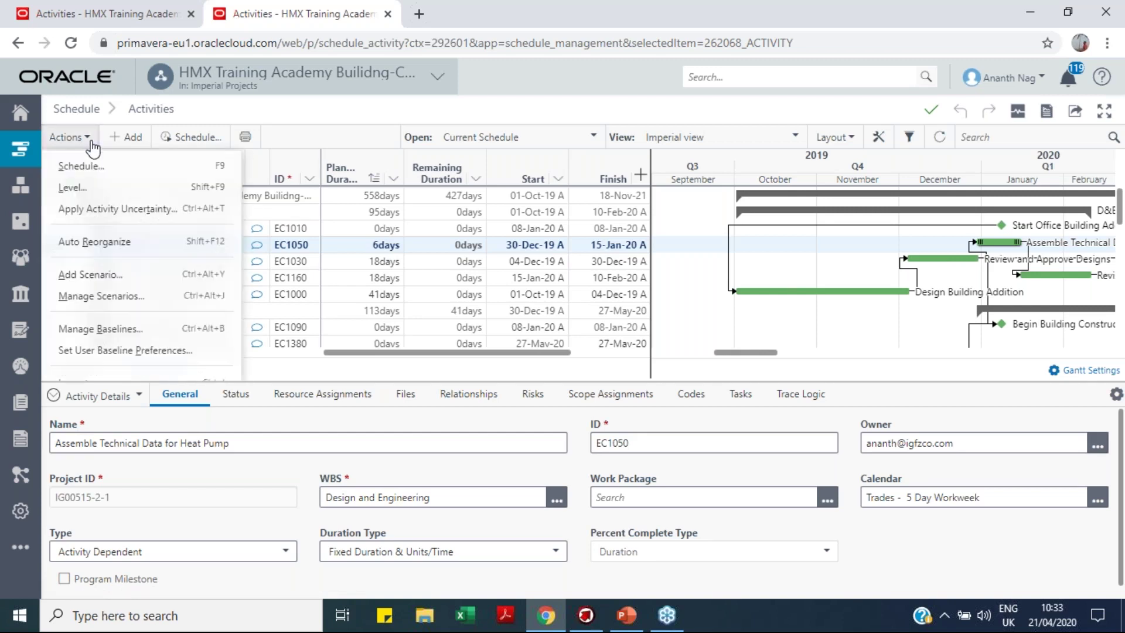
click(95, 210)
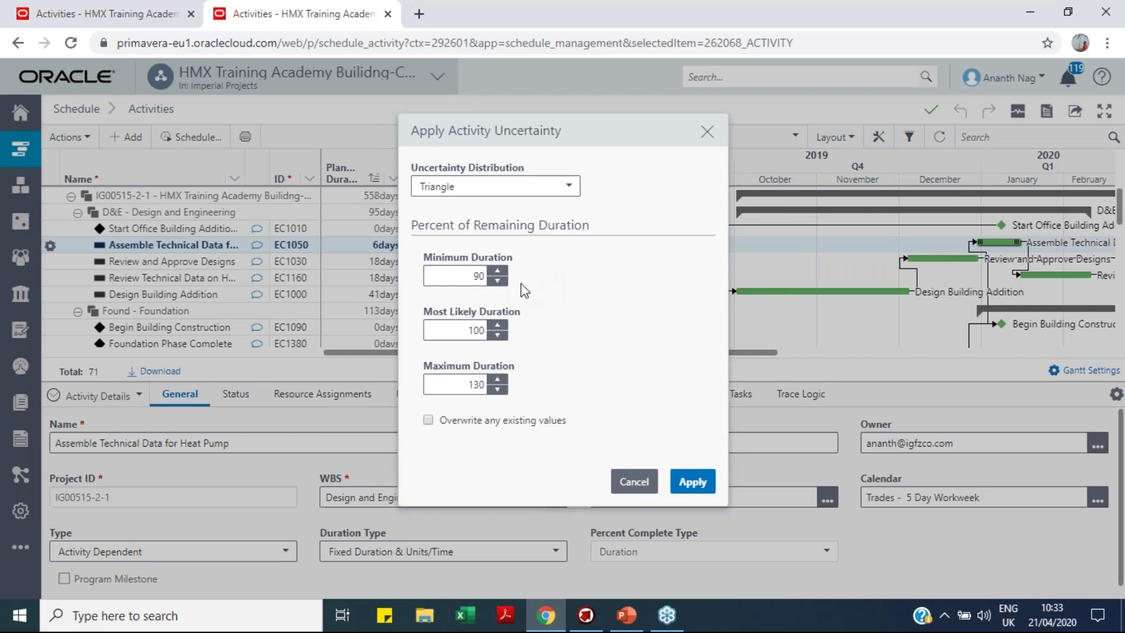
double_click(484, 276)
text(80)
double_click(492, 381)
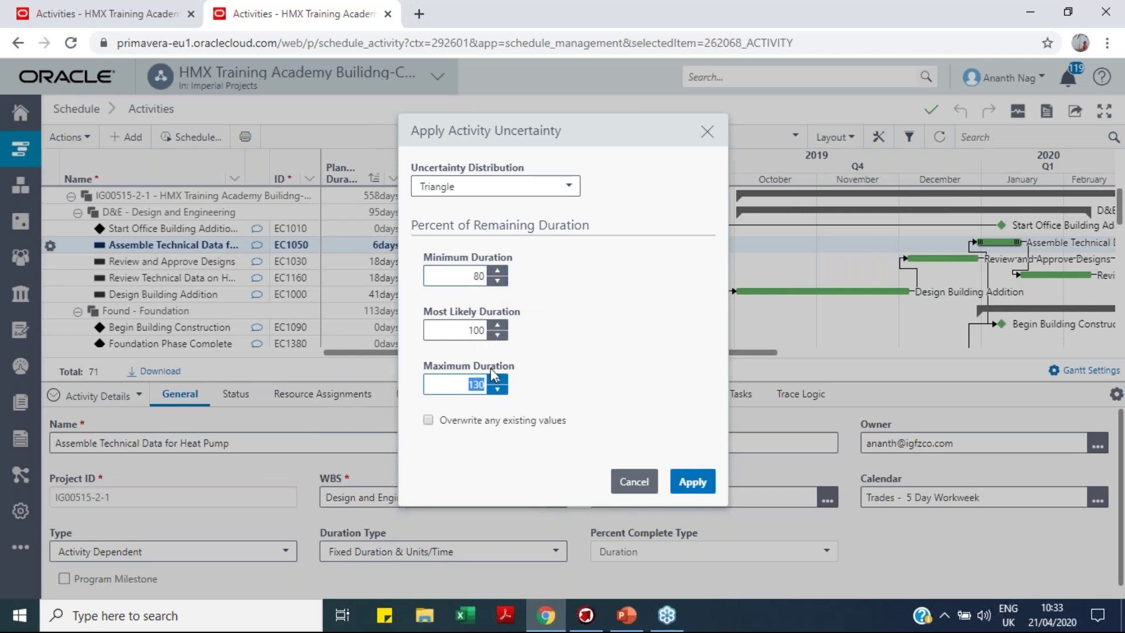
text(140)
click(695, 481)
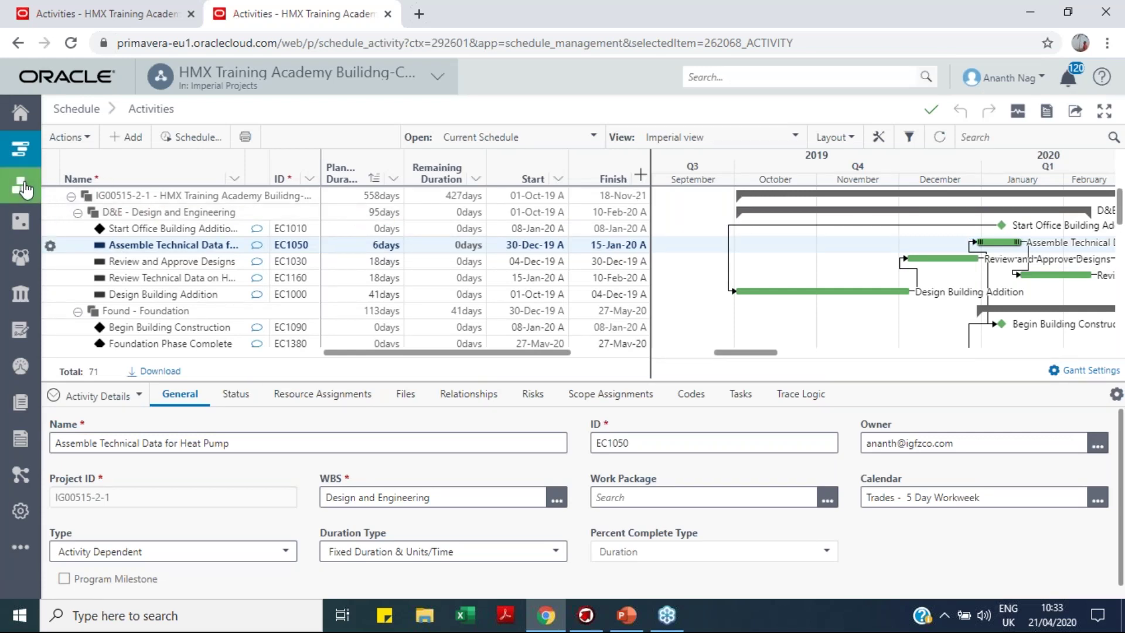
Open the project's Risk Analysis page and bring up the settings for a new analysis run.
mouse_move(25, 189)
mouse_move(20, 222)
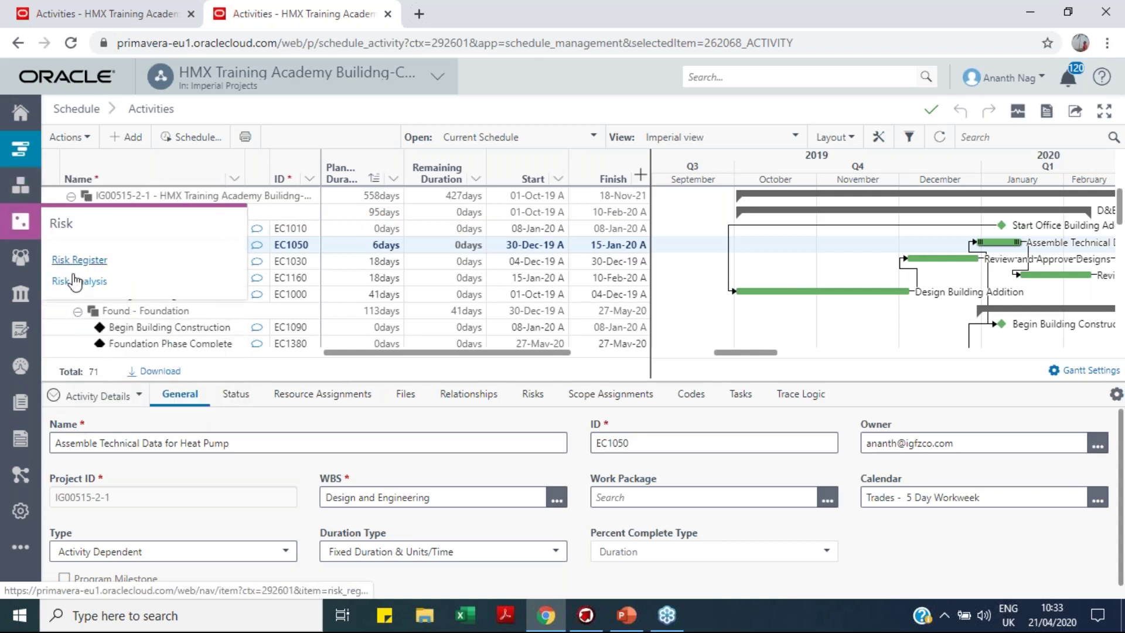
click(76, 283)
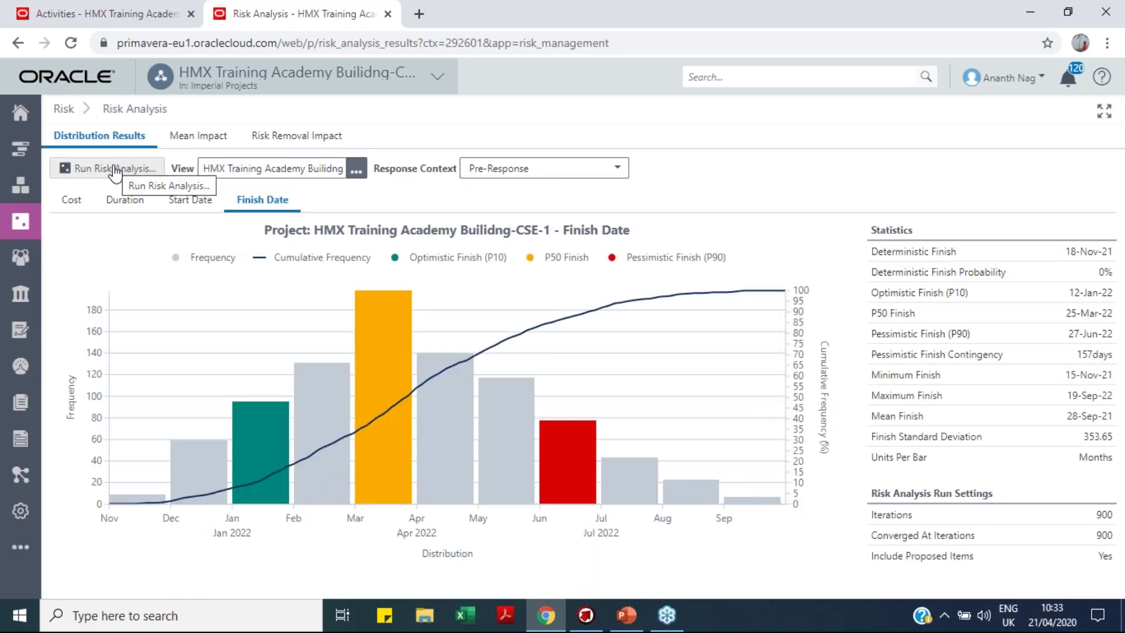
click(115, 170)
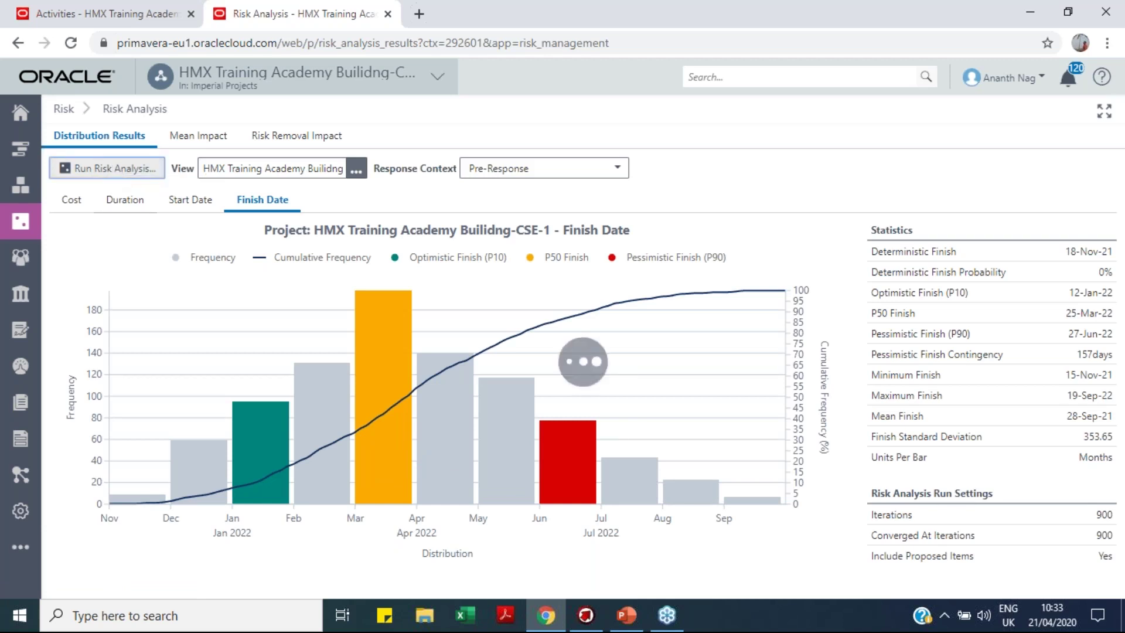
click(434, 254)
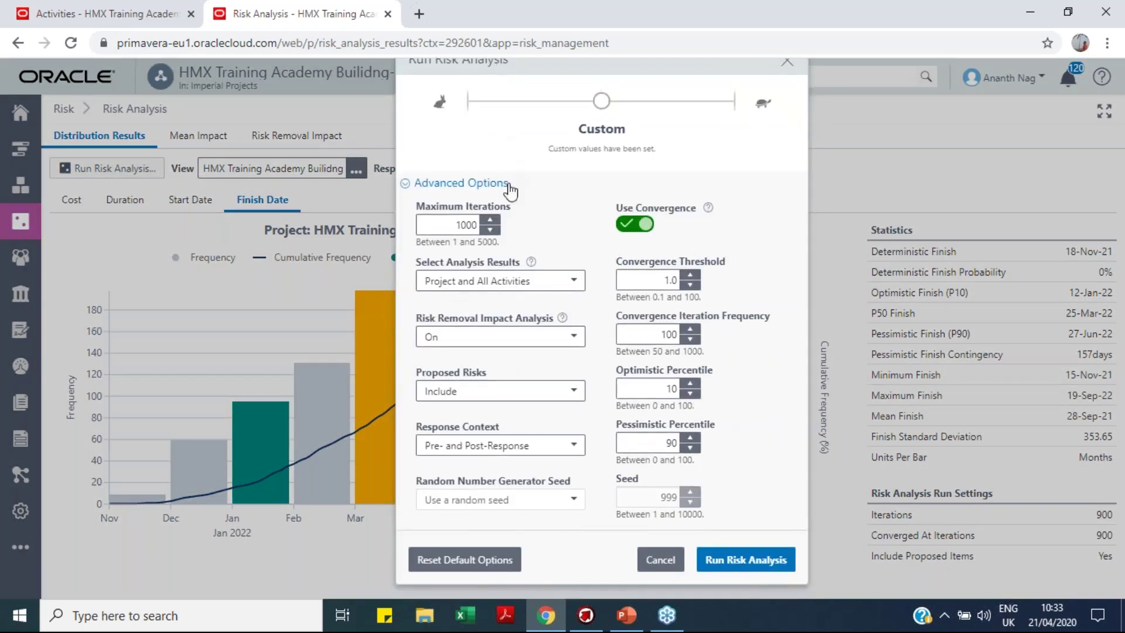
Check the available choices for the analysis results and the response context, keeping Project and All Activities and Pre- and Post-Response.
click(489, 281)
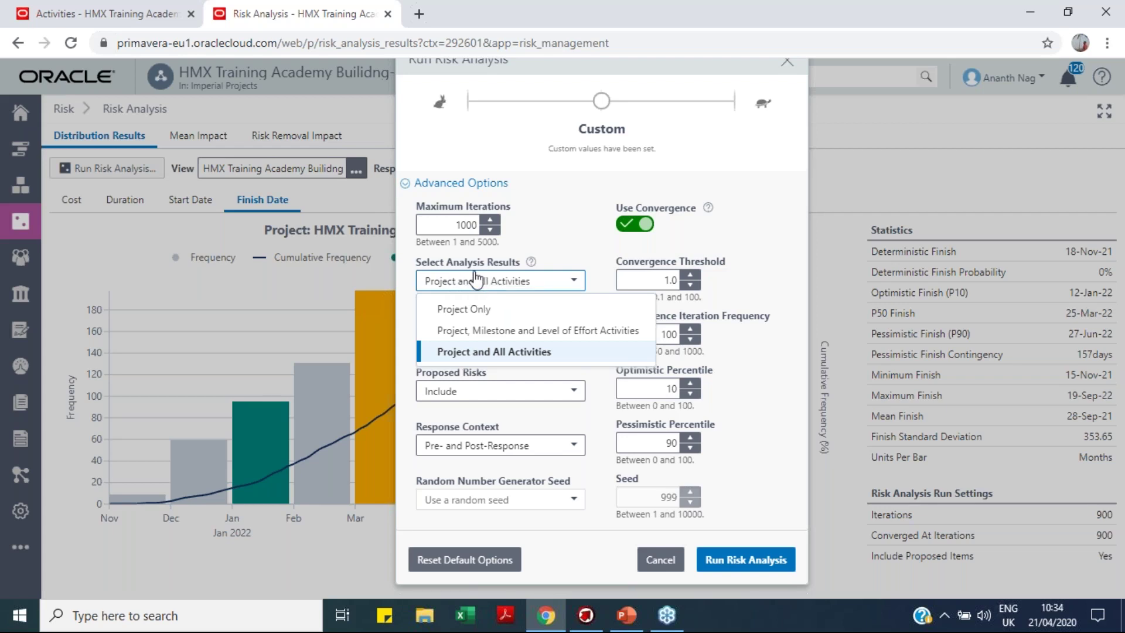
click(476, 280)
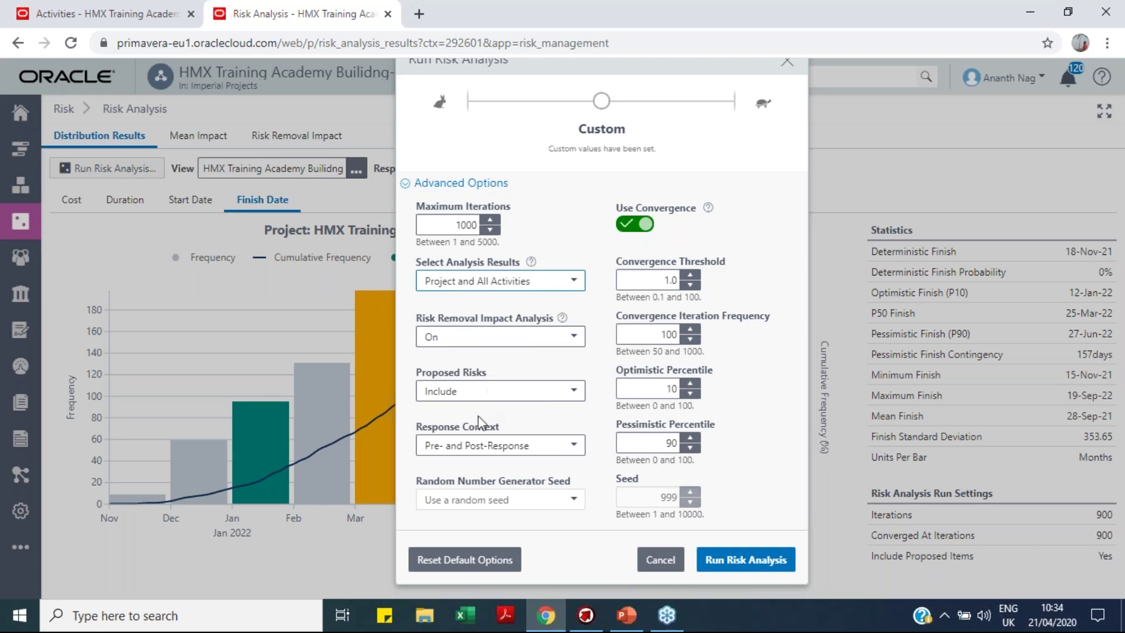
click(497, 451)
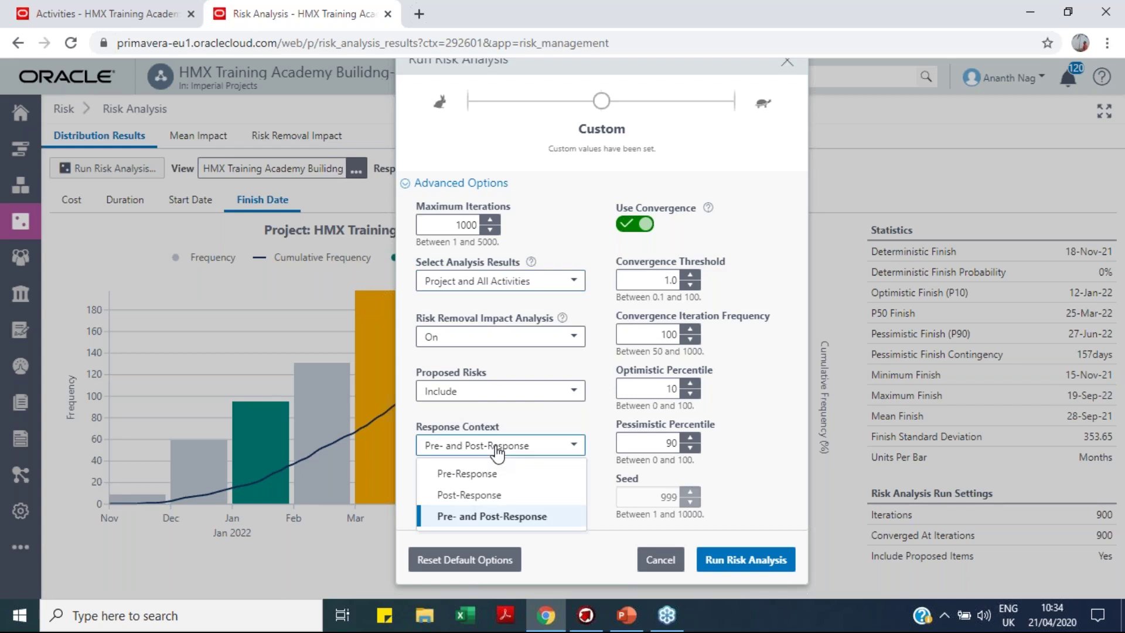
click(497, 451)
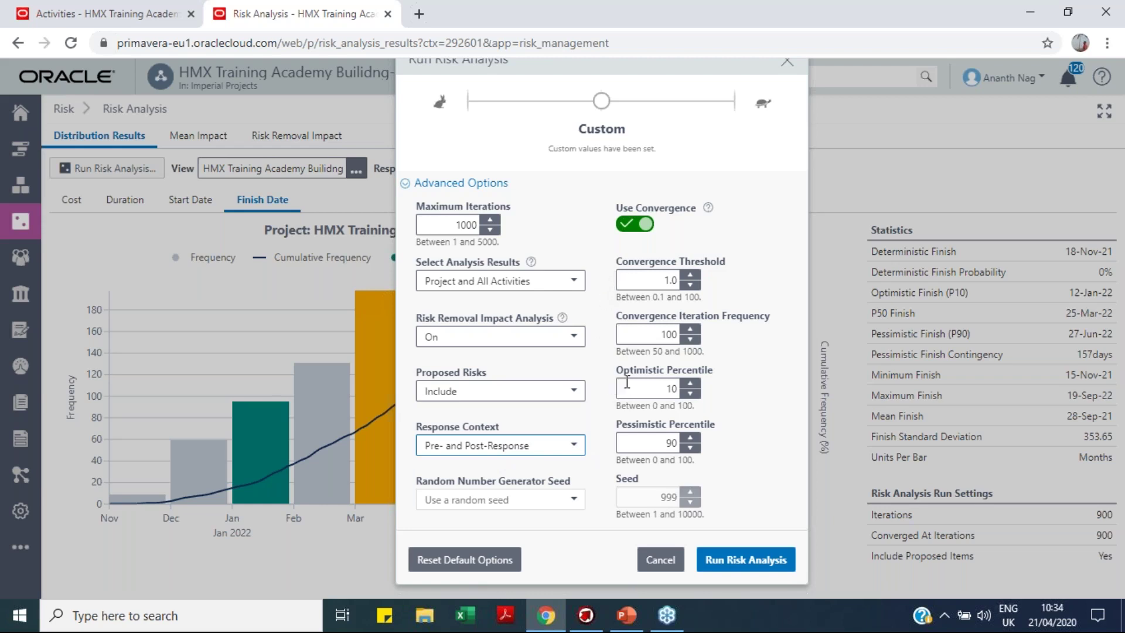
Set the optimistic percentile to 50, run the risk analysis and acknowledge the notification message.
double_click(670, 386)
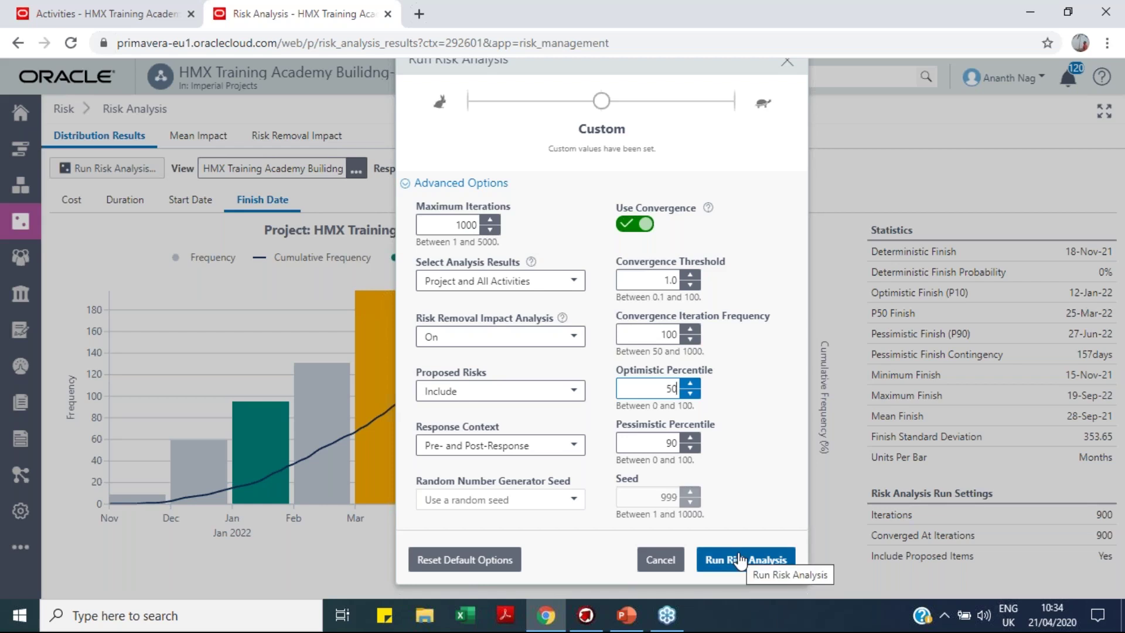
click(739, 561)
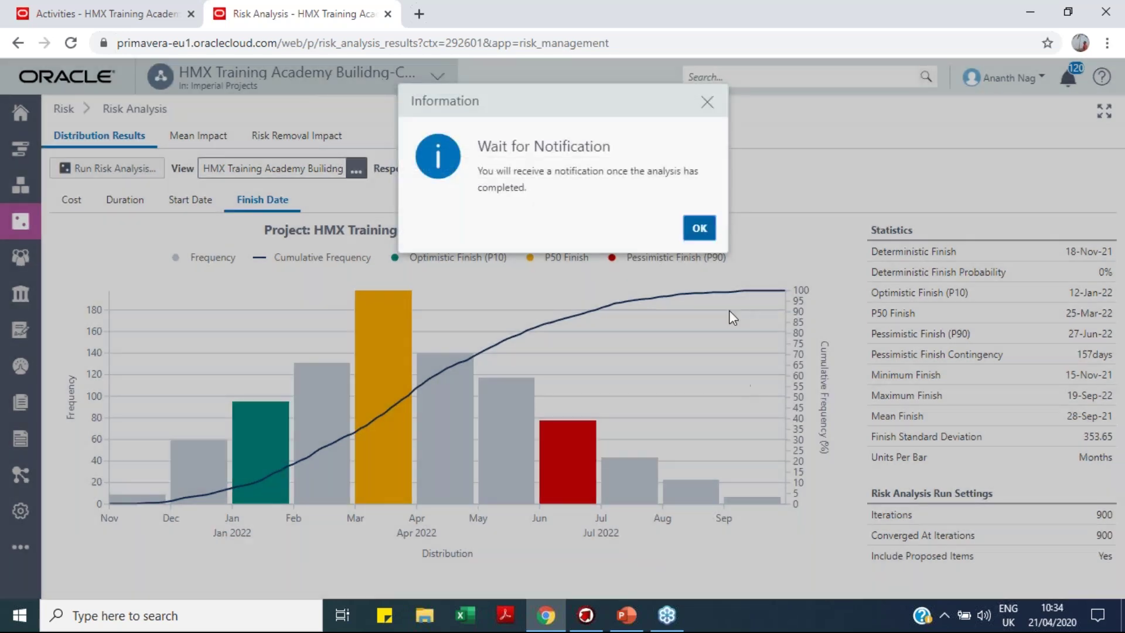
click(700, 229)
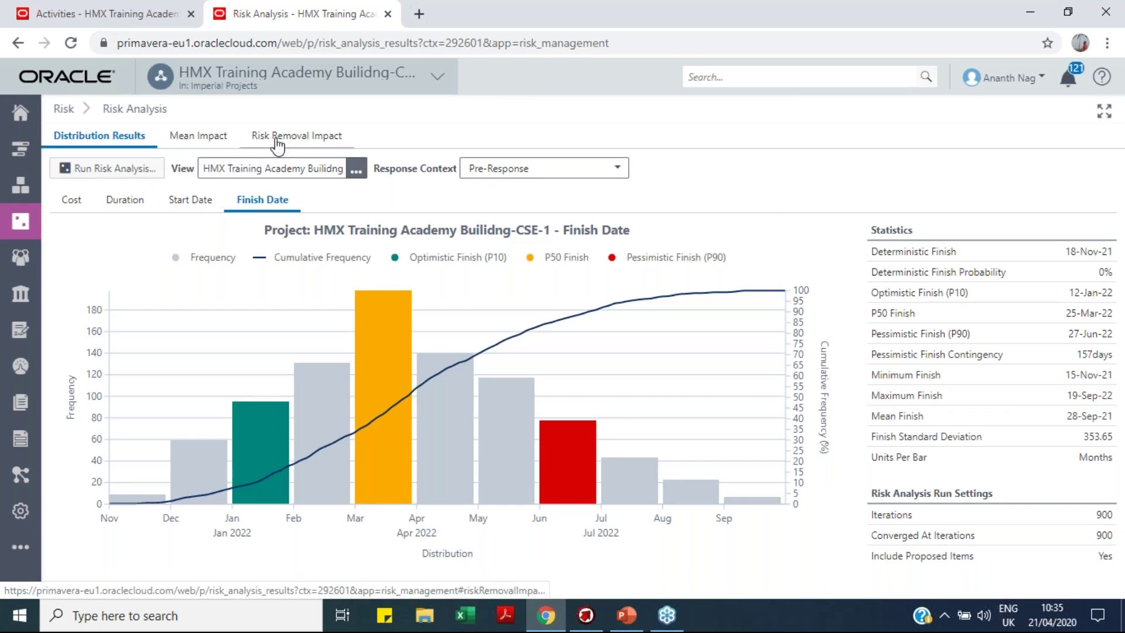
Display the cost distribution results of the project's risk analysis.
click(72, 200)
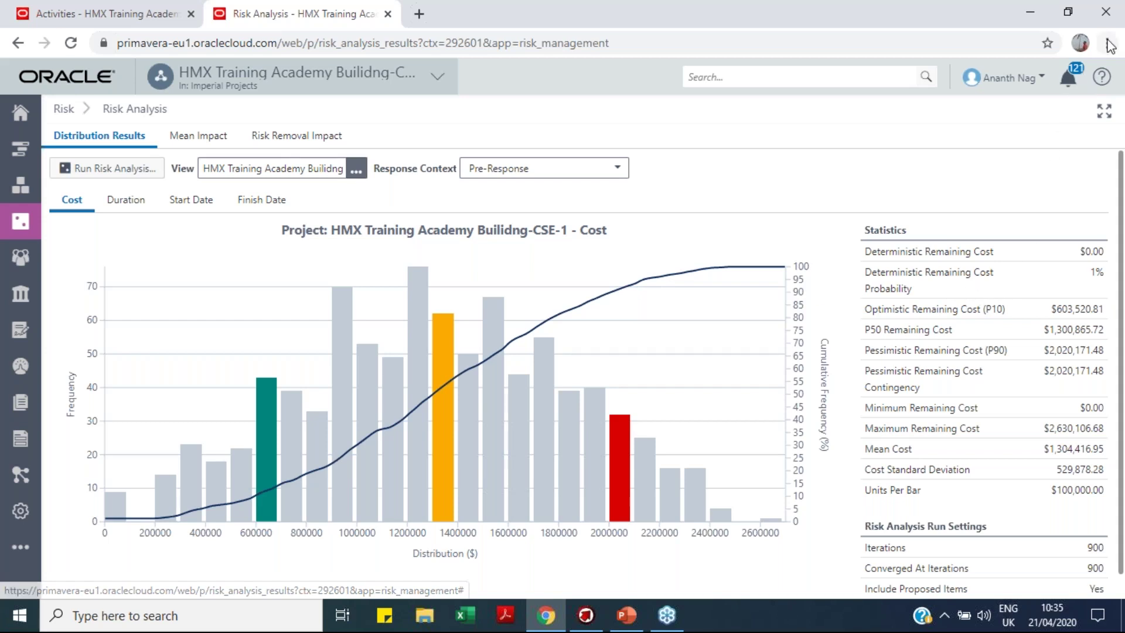
click(1071, 30)
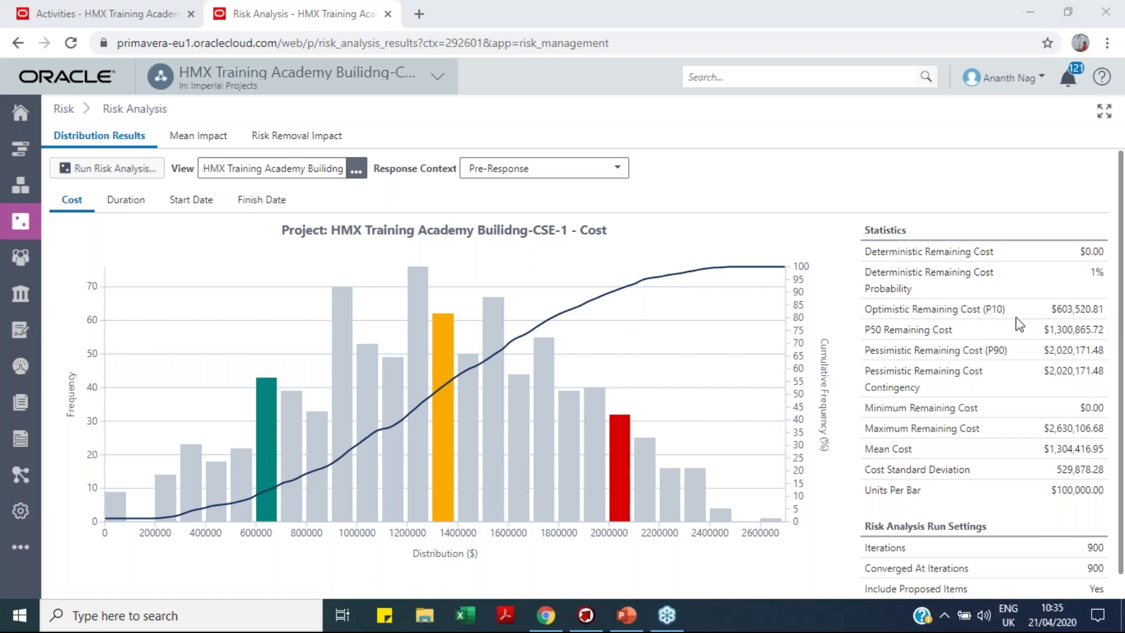
Look over the remaining cost statistics and run settings, and open the project's Risk Register.
scroll(1032, 264, down, 1)
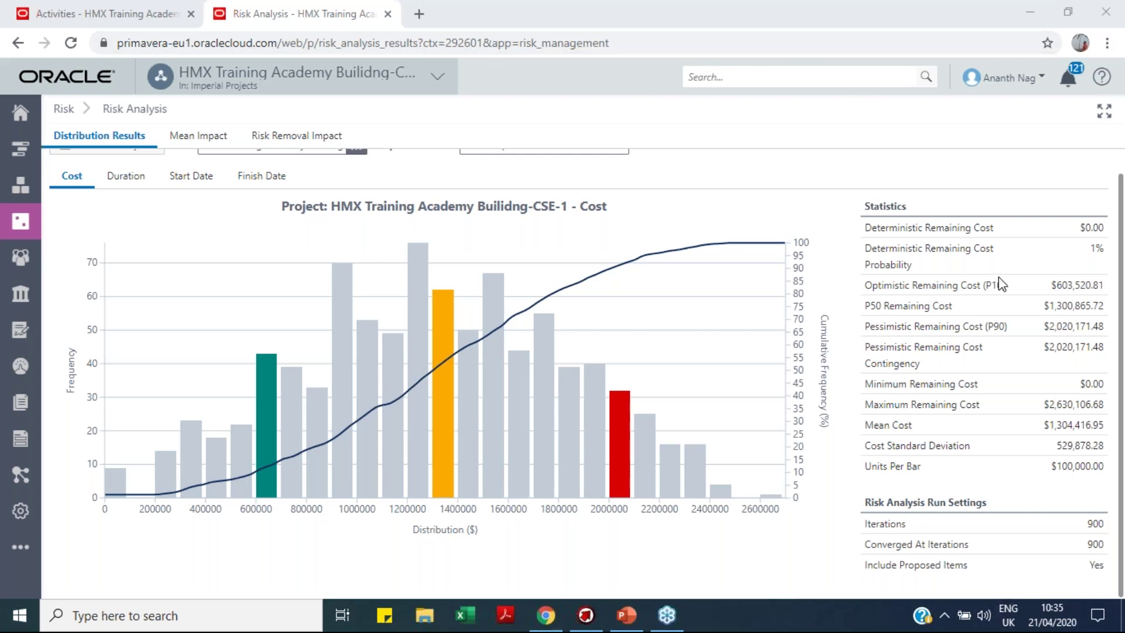
scroll(274, 240, up, 1)
scroll(272, 235, up, 2)
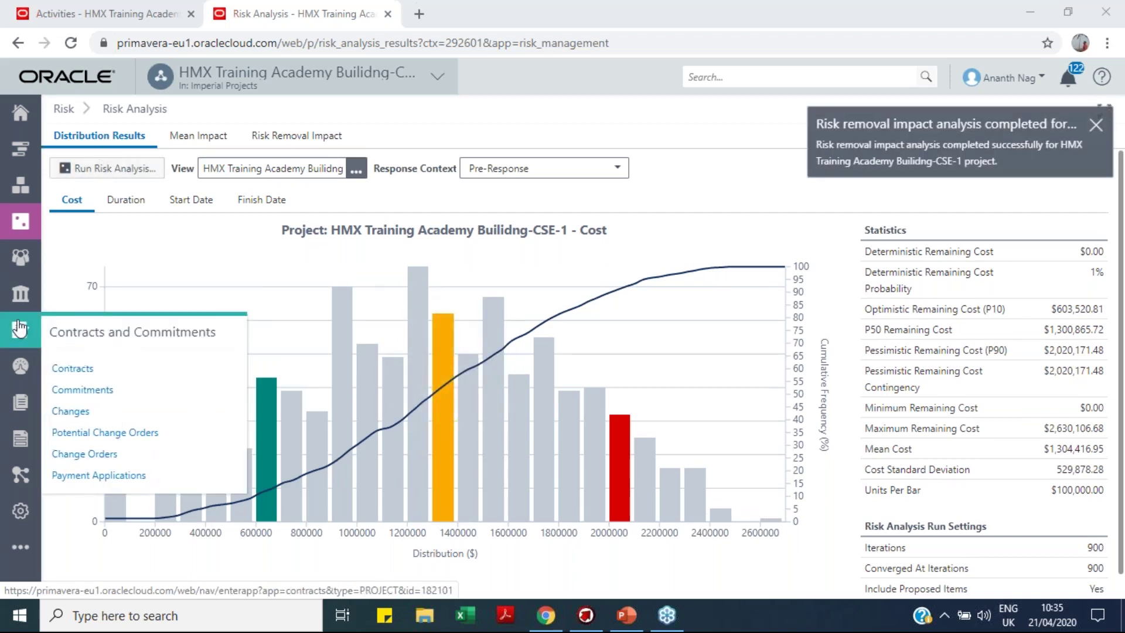
mouse_move(28, 227)
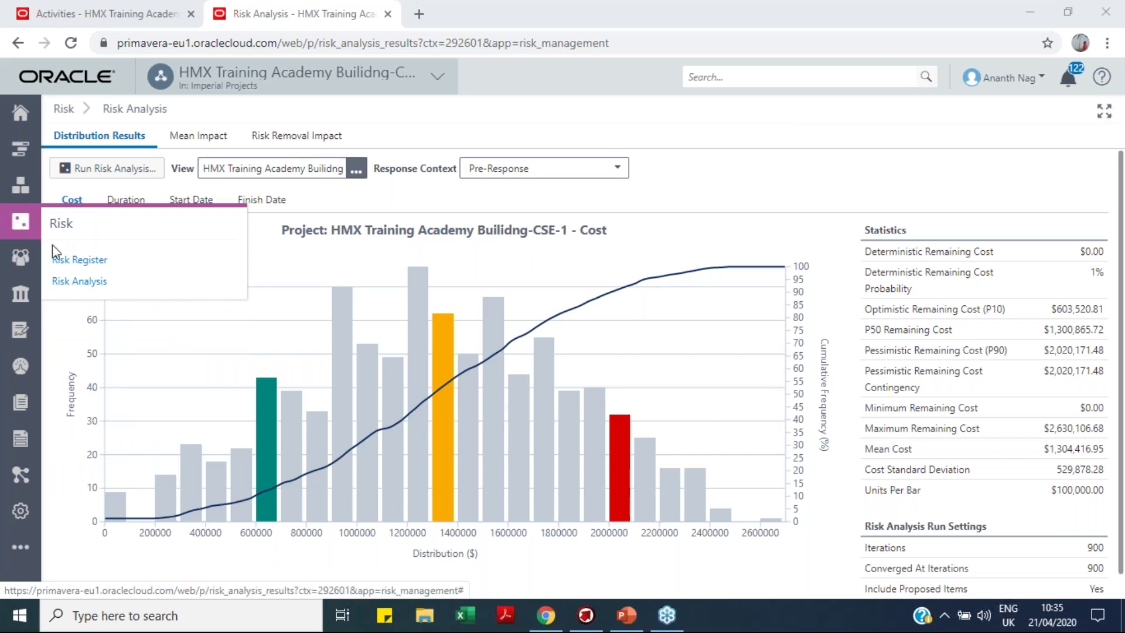
click(73, 260)
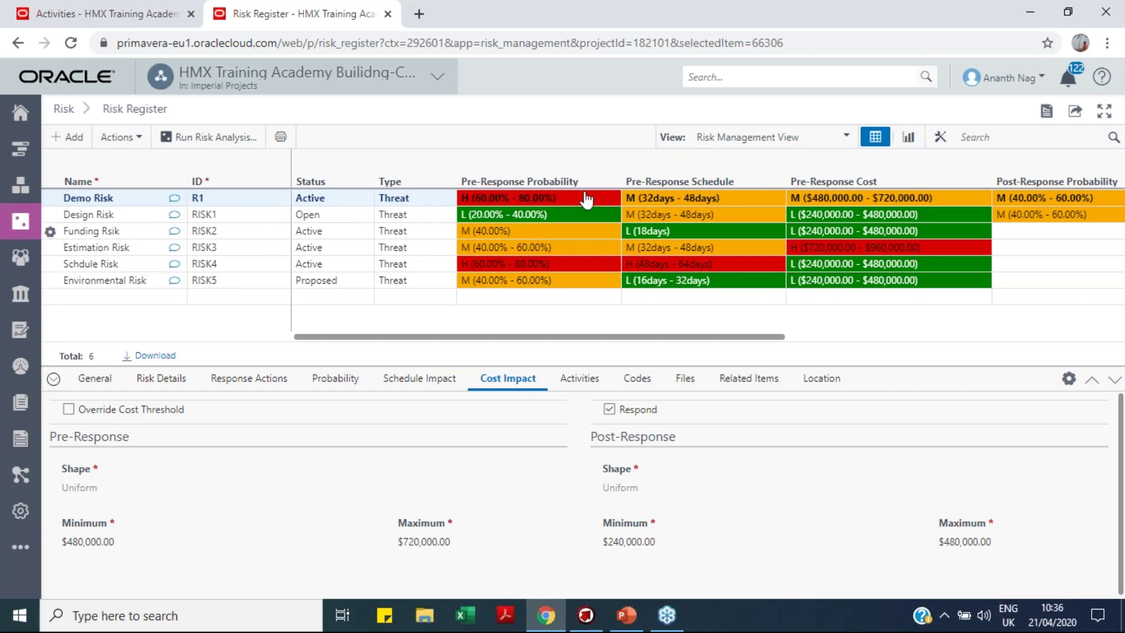
click(806, 55)
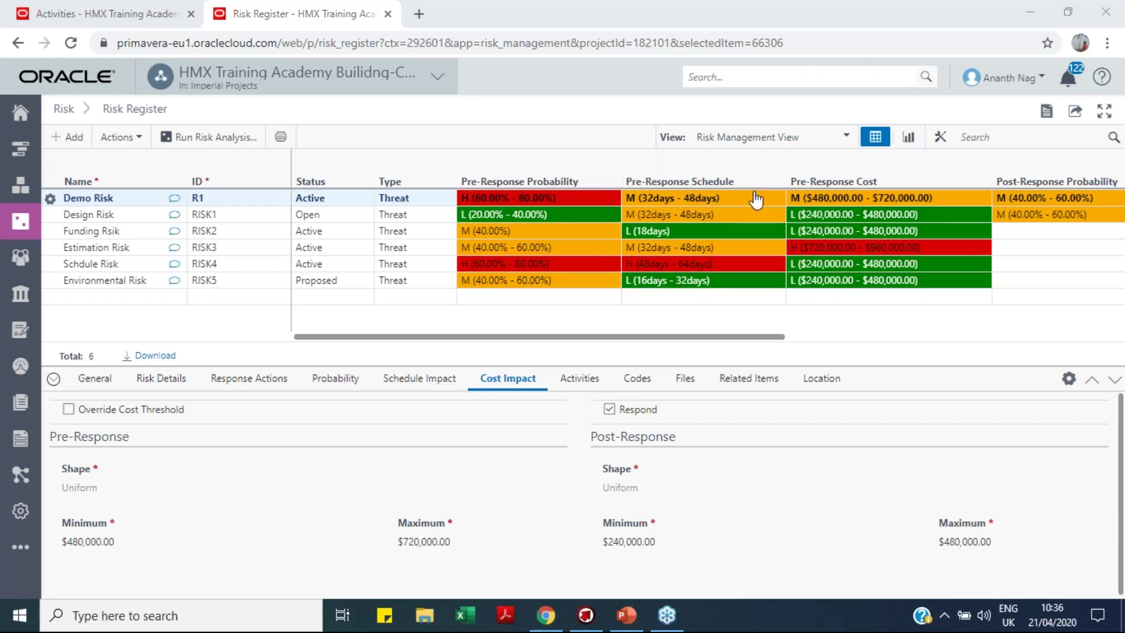
click(748, 339)
drag(748, 340, 599, 348)
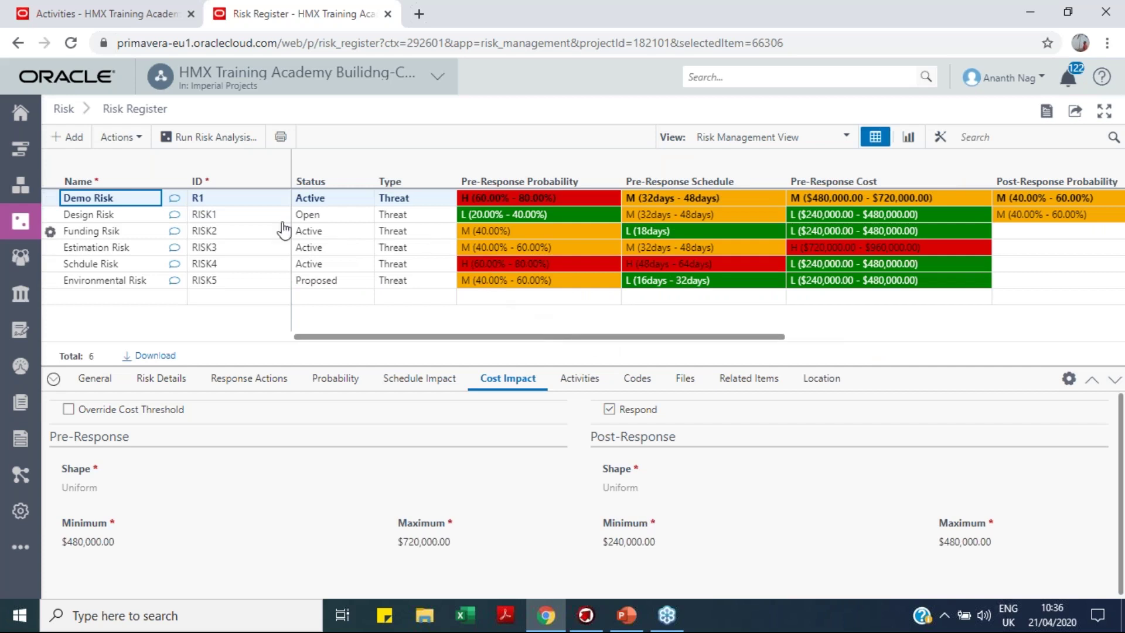
Check the available pre-response probability, schedule and cost choices for Design Risk, keeping L (20.00% - 40.00%), M (32days - 48days) and L ($240,000.00 - $480,000.00).
click(116, 219)
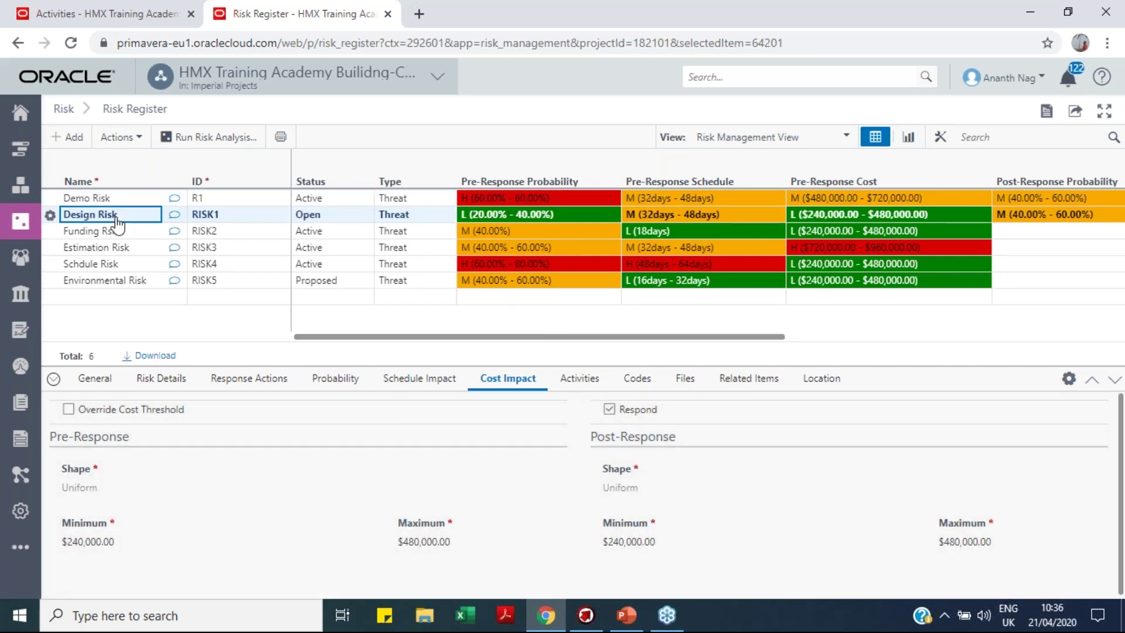
click(521, 221)
click(521, 221)
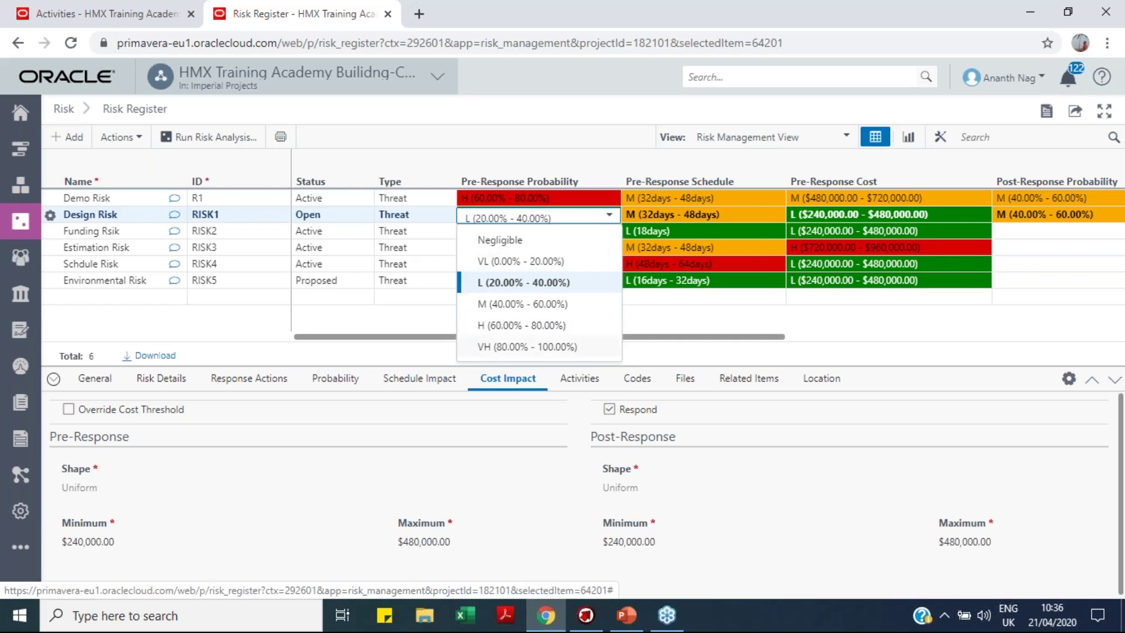
click(522, 284)
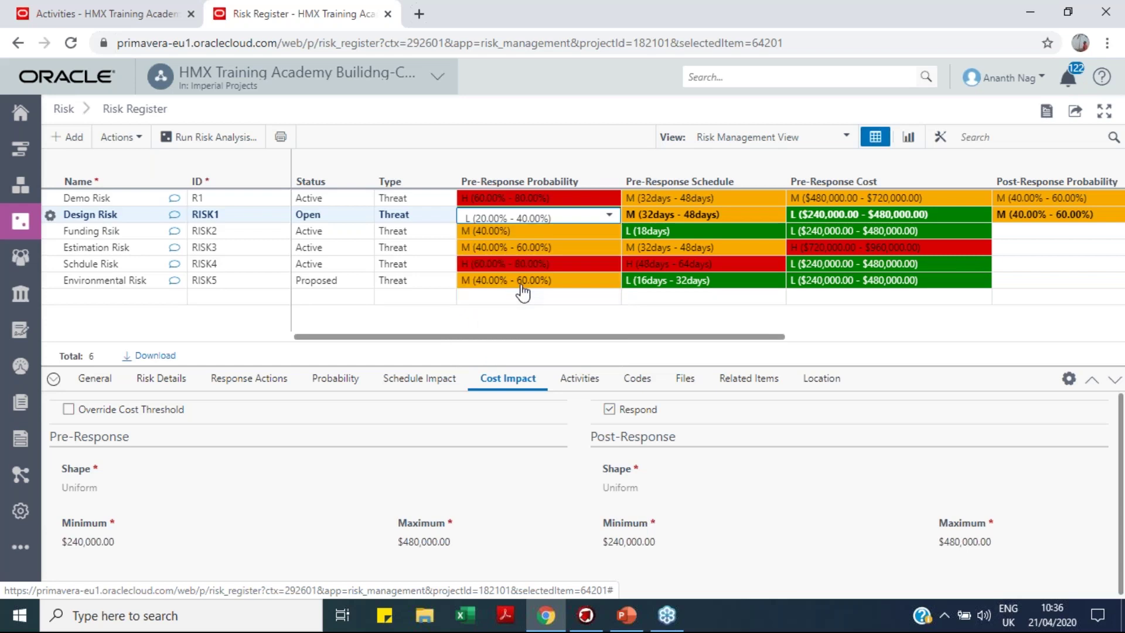
click(665, 221)
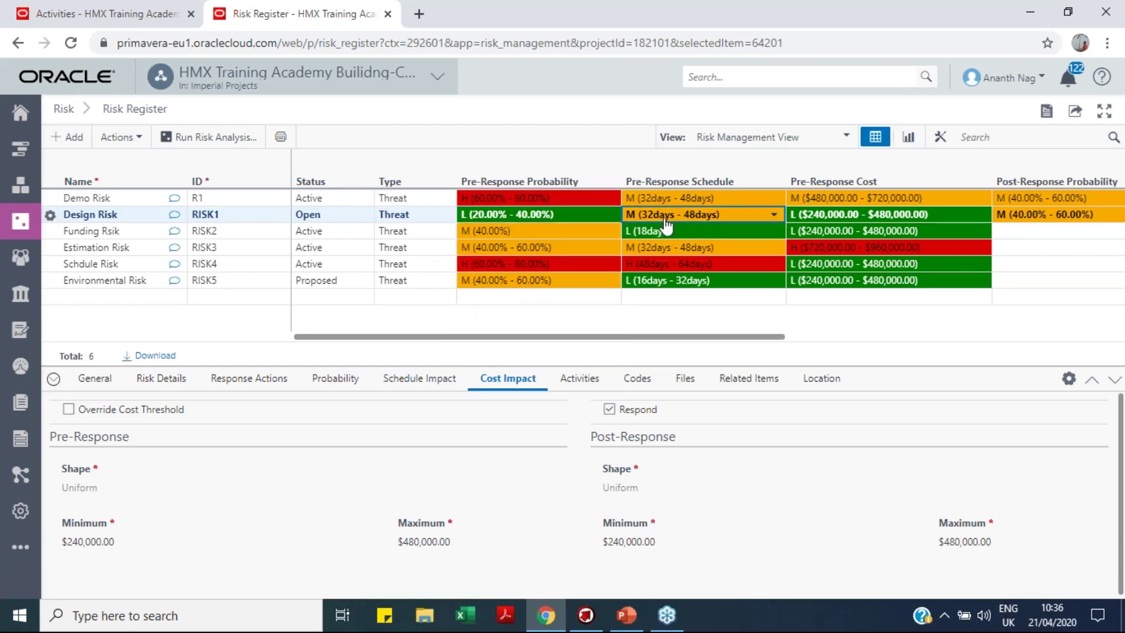
click(665, 220)
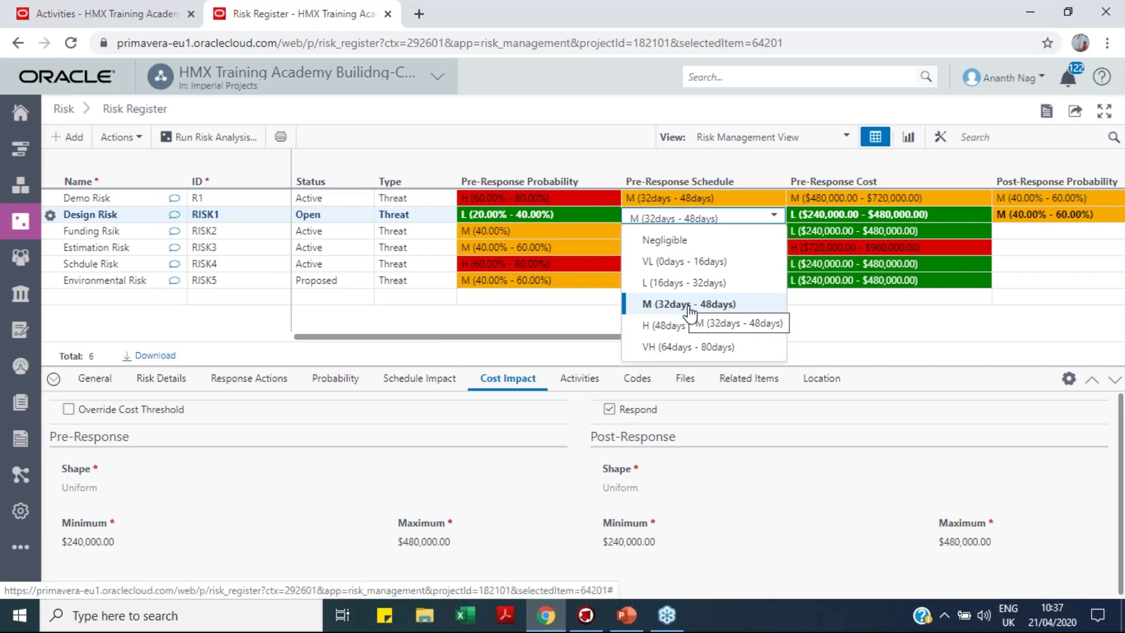
click(759, 218)
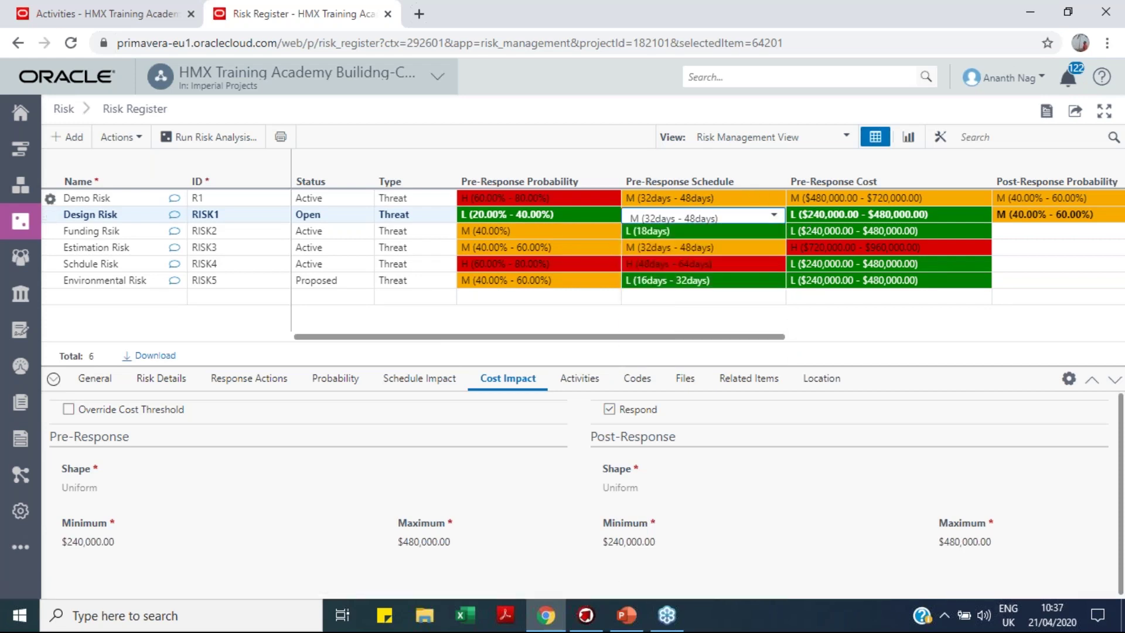
click(857, 218)
click(858, 219)
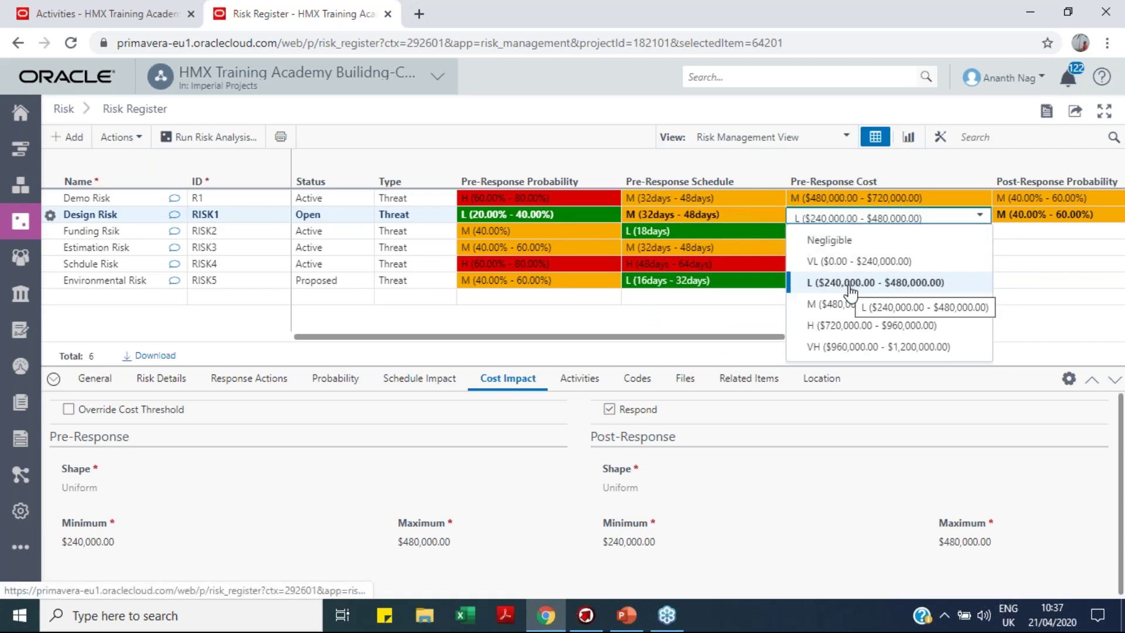
click(912, 218)
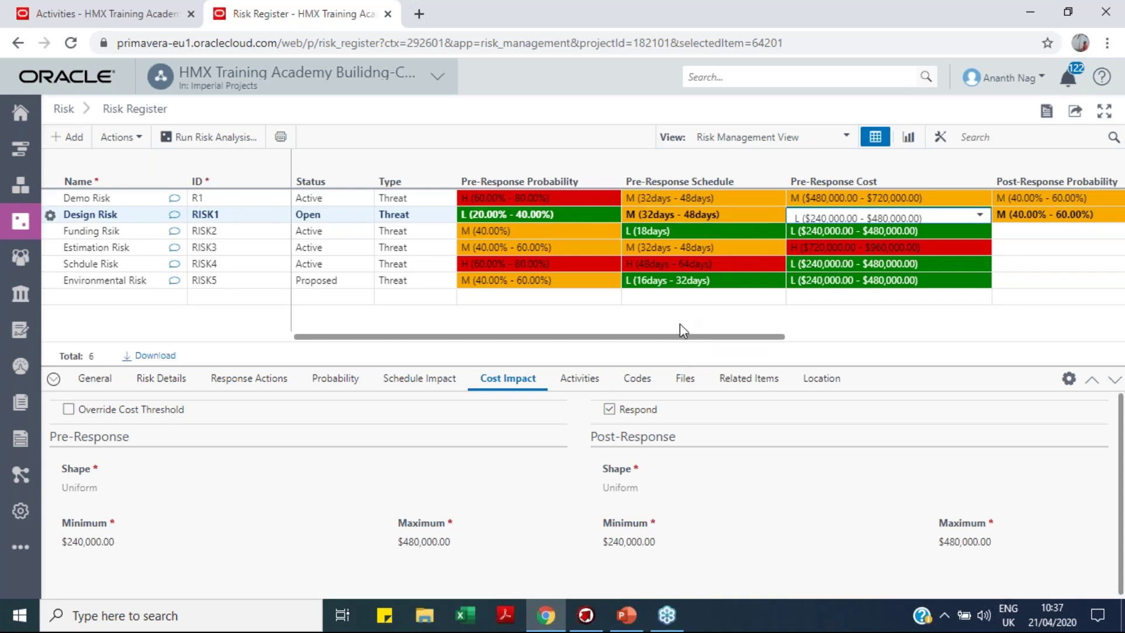
Display the response actions of Design Risk.
click(664, 339)
drag(680, 346, 618, 357)
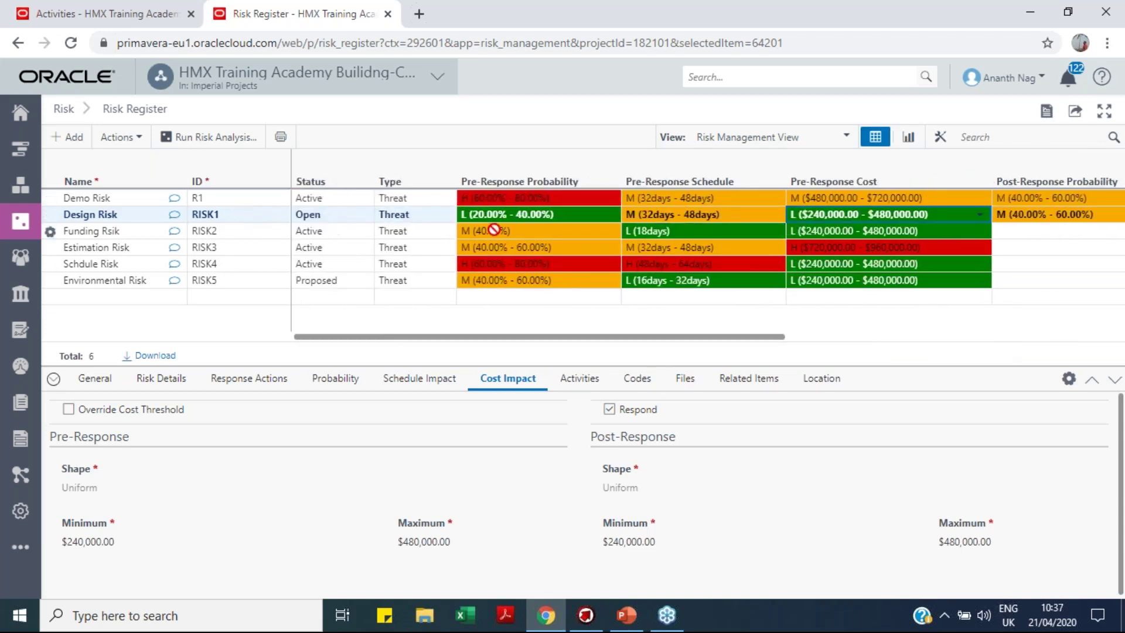
click(275, 379)
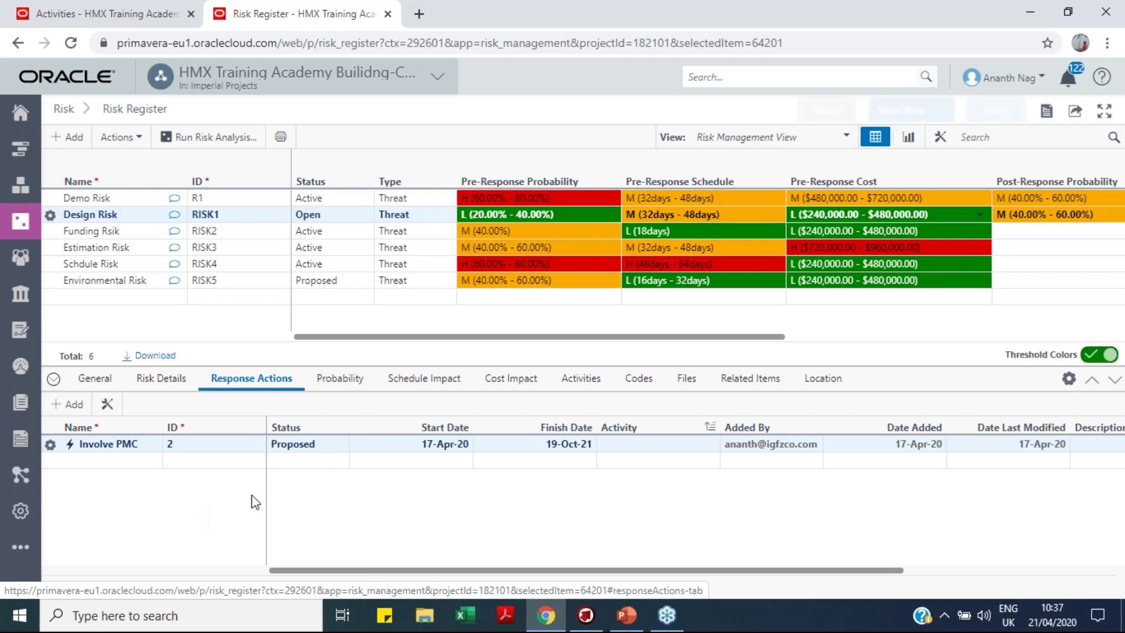
Set Design Risk's post-response schedule to VL (0days - 16days) and post-response cost to VL ($0.00 - $240,000.00), and save.
drag(614, 338, 816, 341)
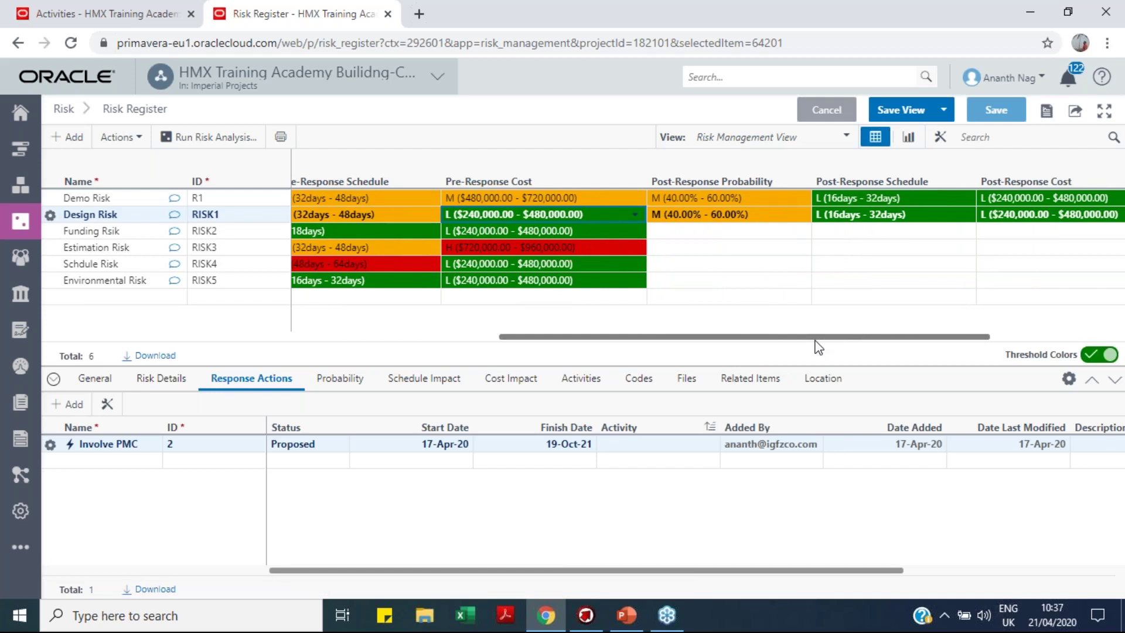
drag(818, 347, 929, 347)
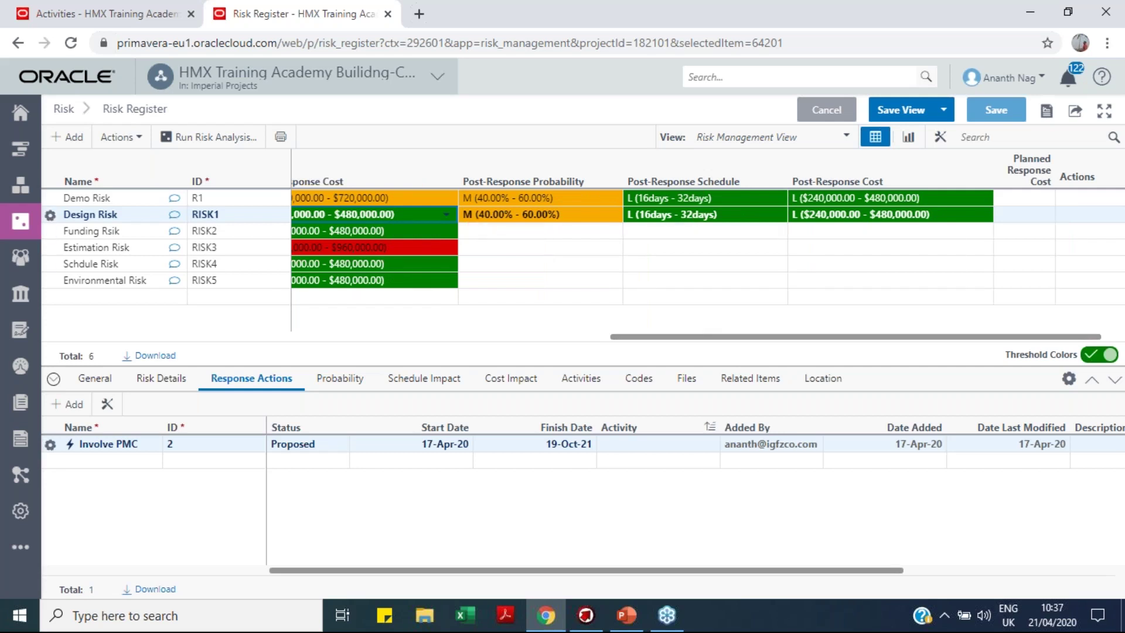
click(705, 215)
click(709, 216)
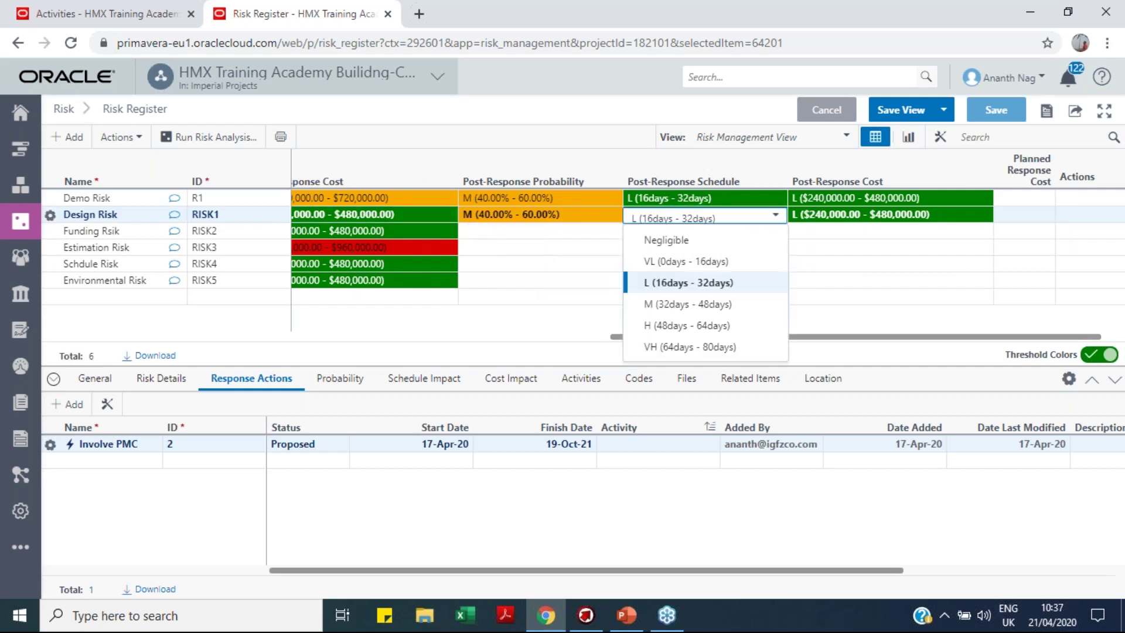
click(713, 267)
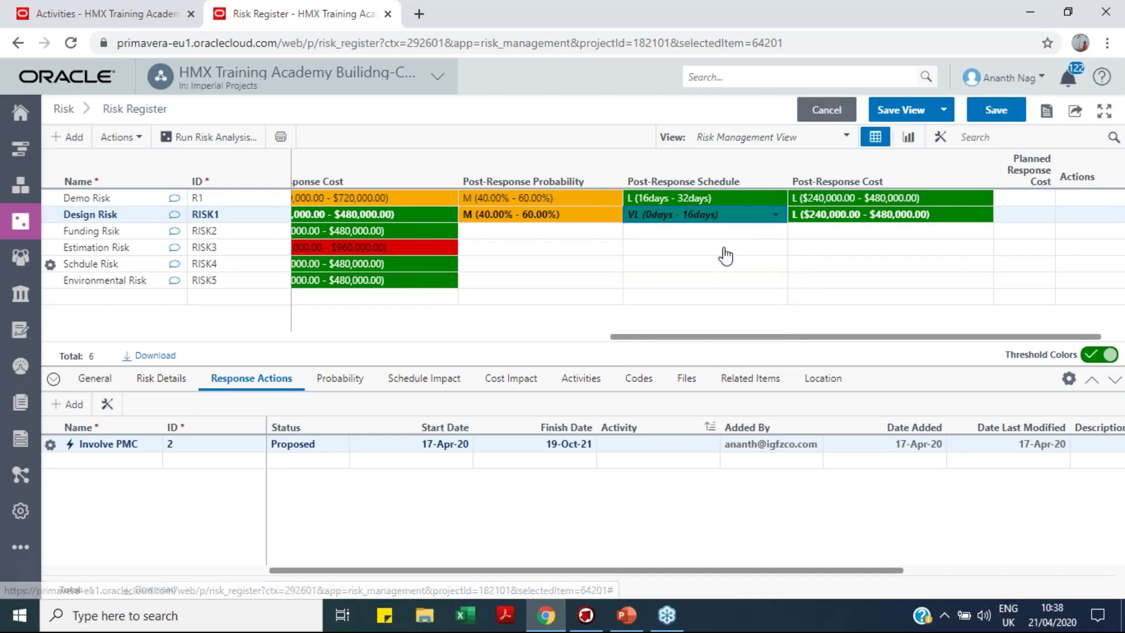
click(903, 216)
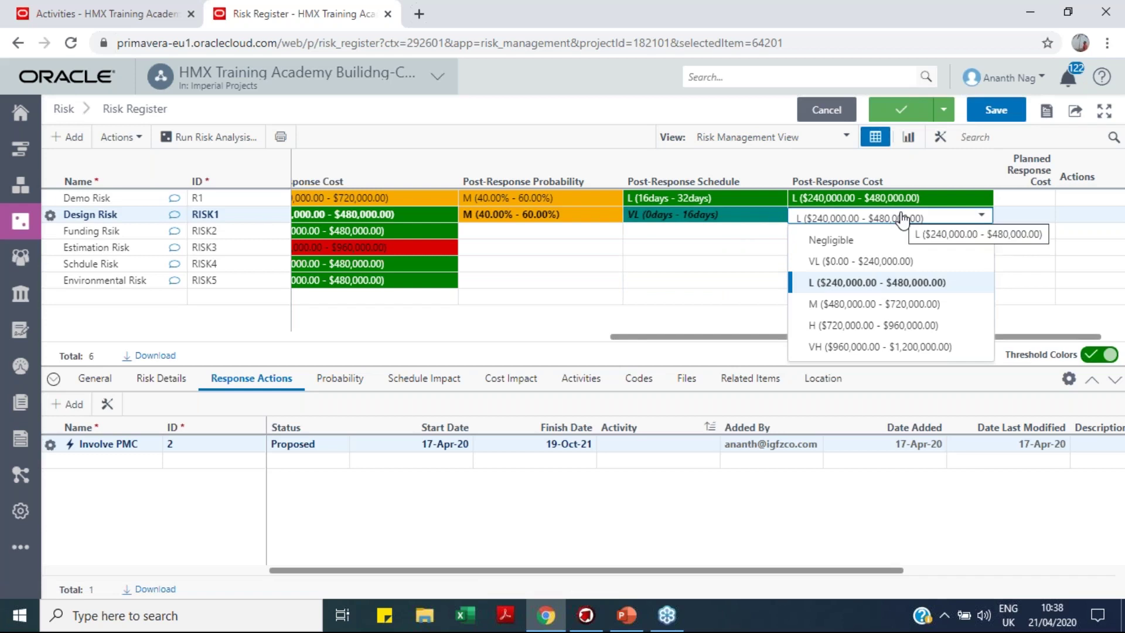
click(883, 266)
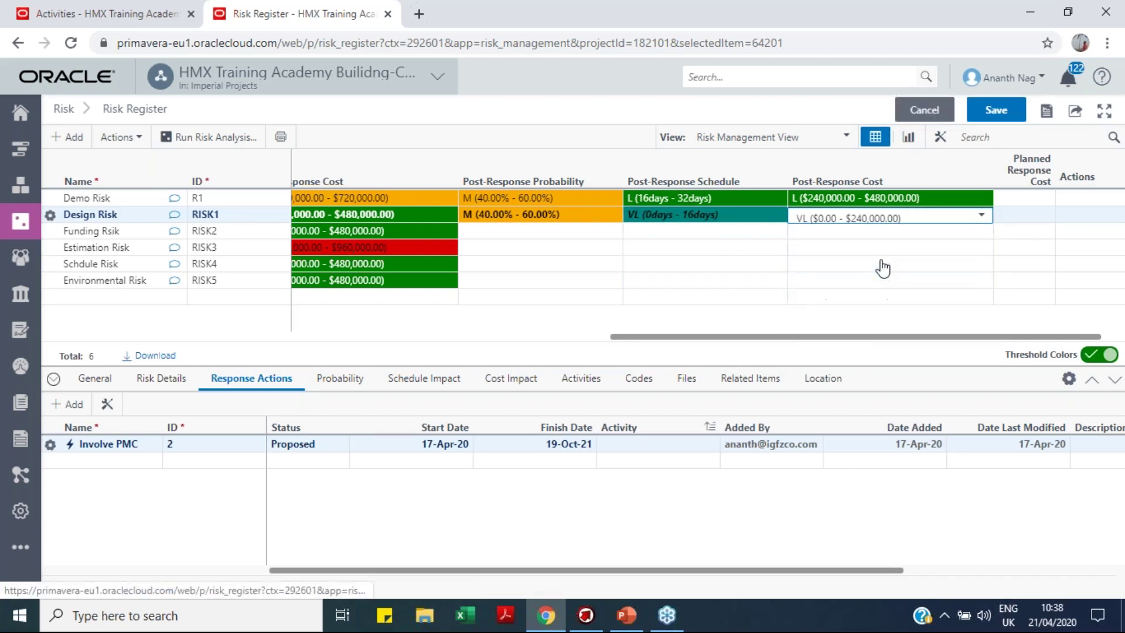
click(990, 110)
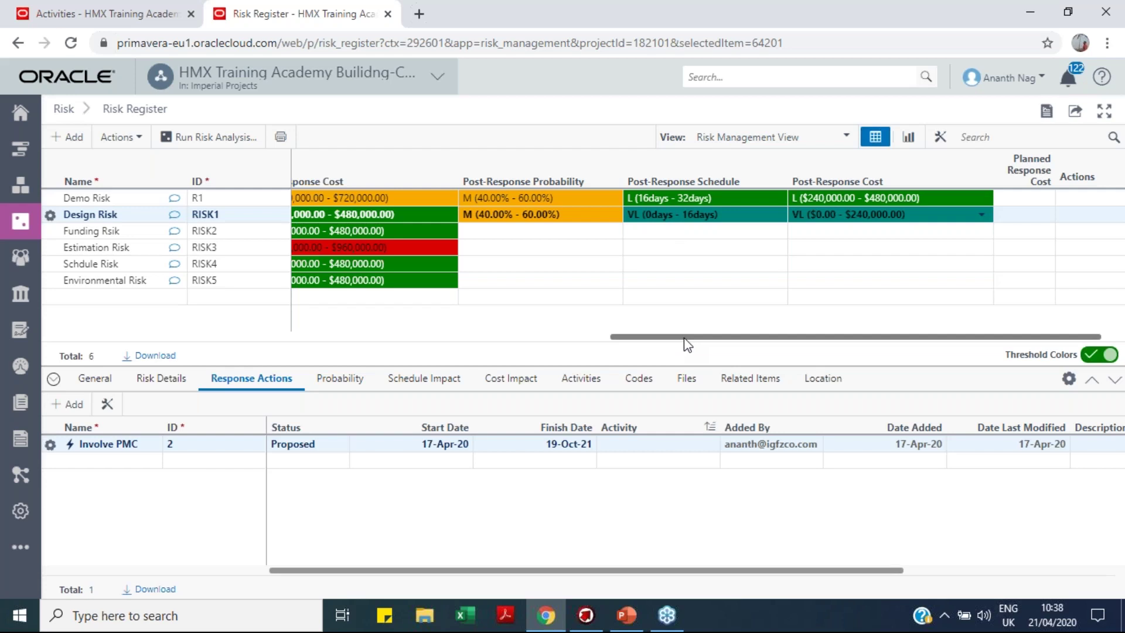
Examine the register's chart view with the summary, Risk Score, Risk Count and Probability and Impact Diagram, and return to the table view.
drag(684, 339, 314, 339)
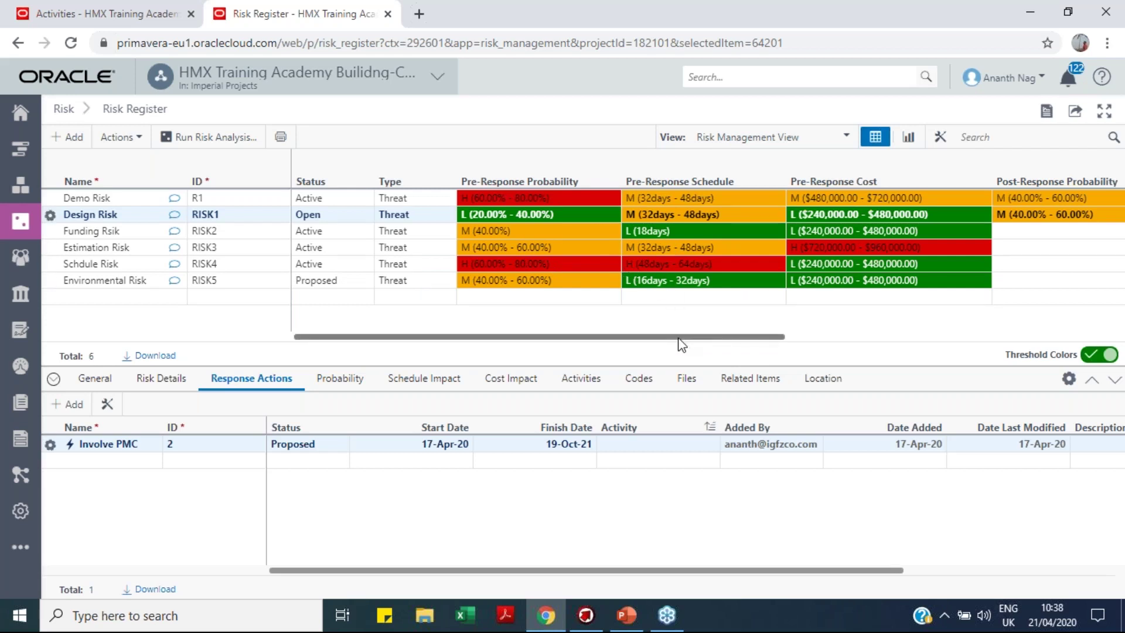
click(910, 141)
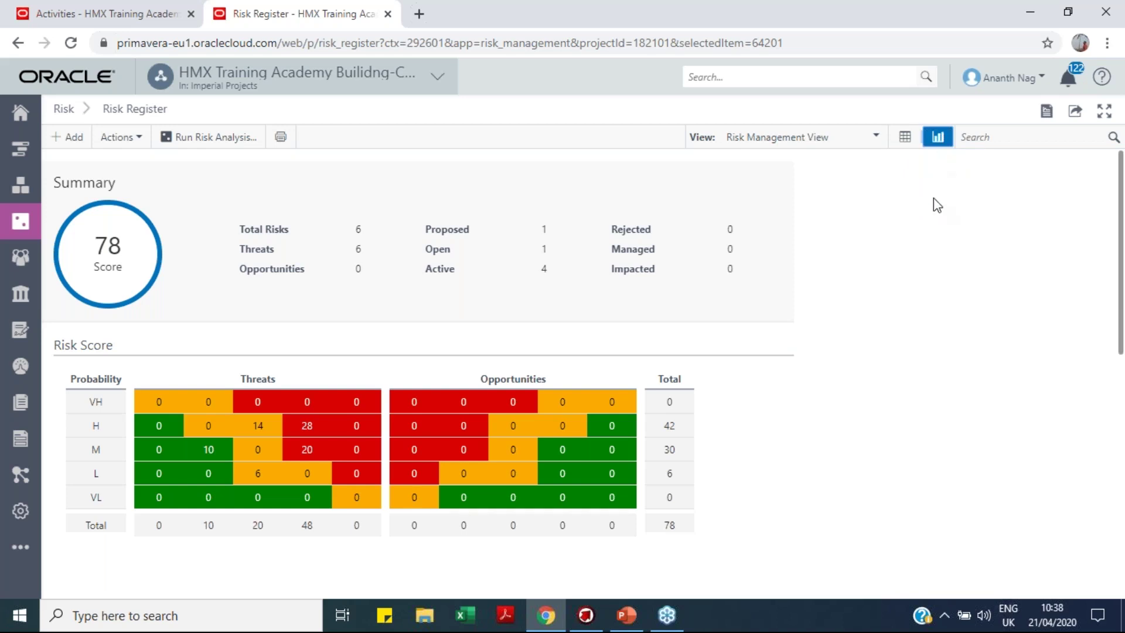
scroll(799, 293, down, 3)
scroll(802, 296, up, 3)
scroll(467, 327, down, 1)
scroll(467, 327, down, 2)
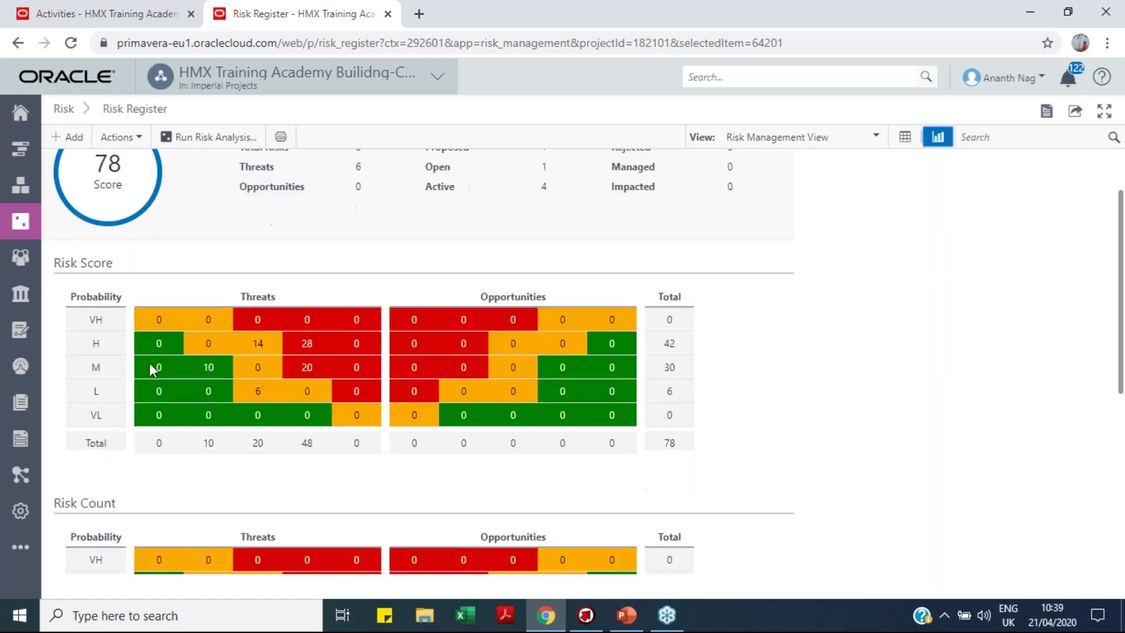
scroll(575, 467, down, 2)
scroll(526, 385, down, 6)
scroll(263, 427, up, 2)
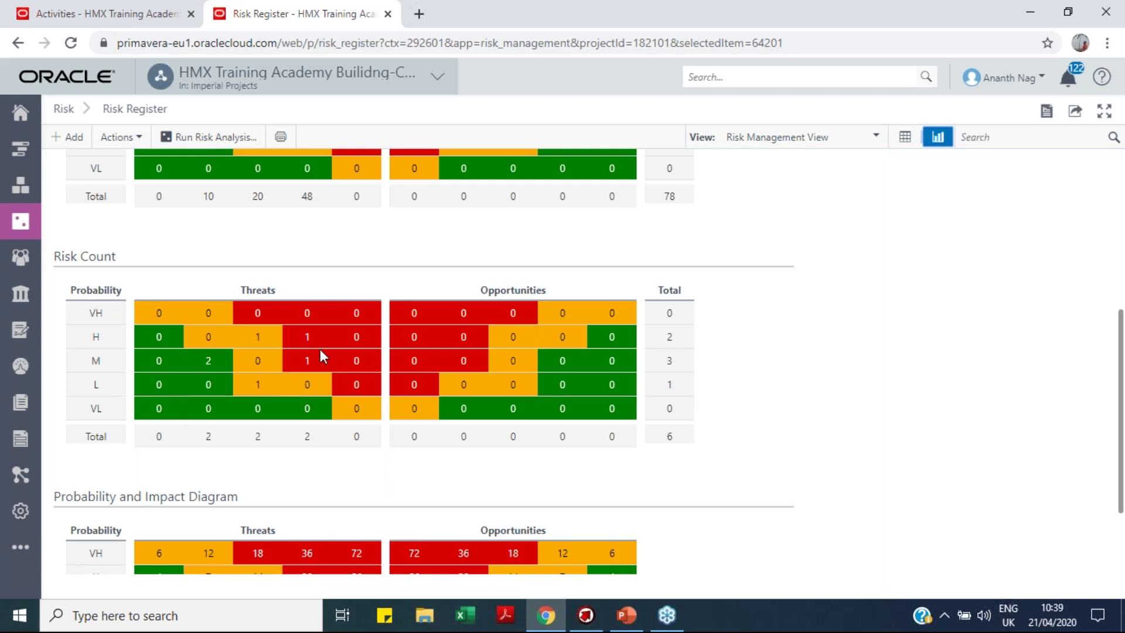
scroll(317, 346, down, 2)
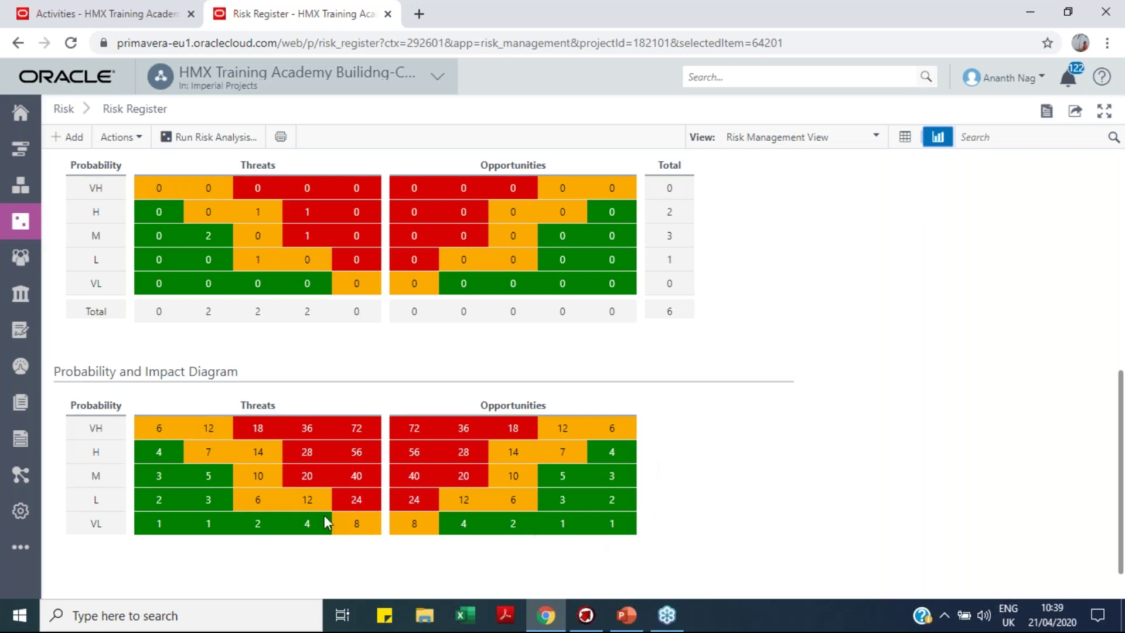
scroll(433, 381, up, 4)
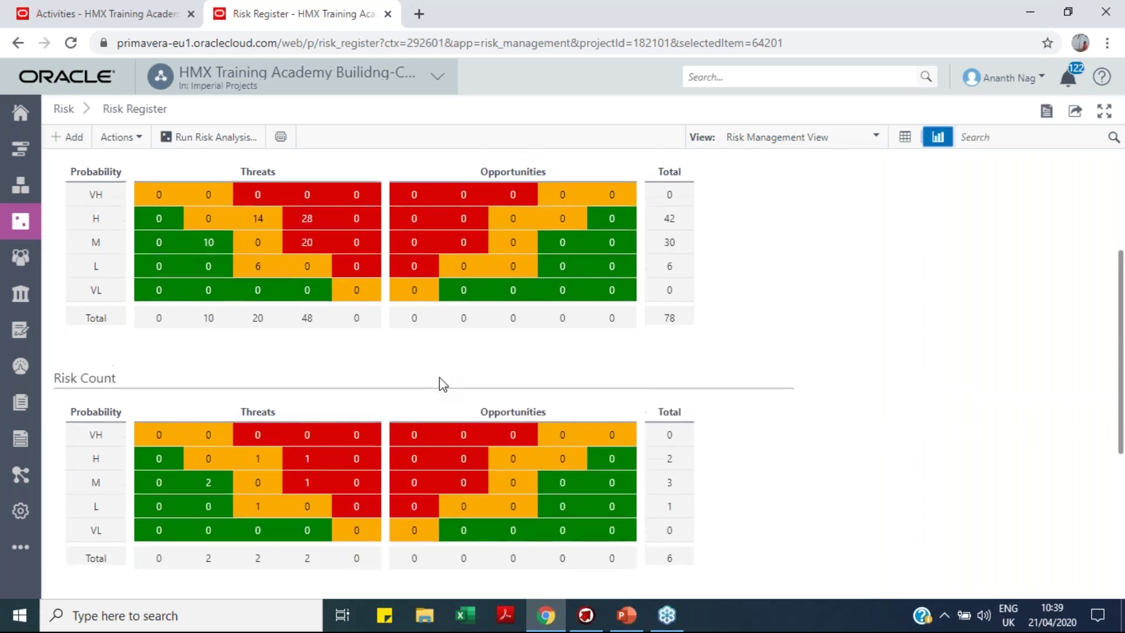
scroll(444, 384, up, 4)
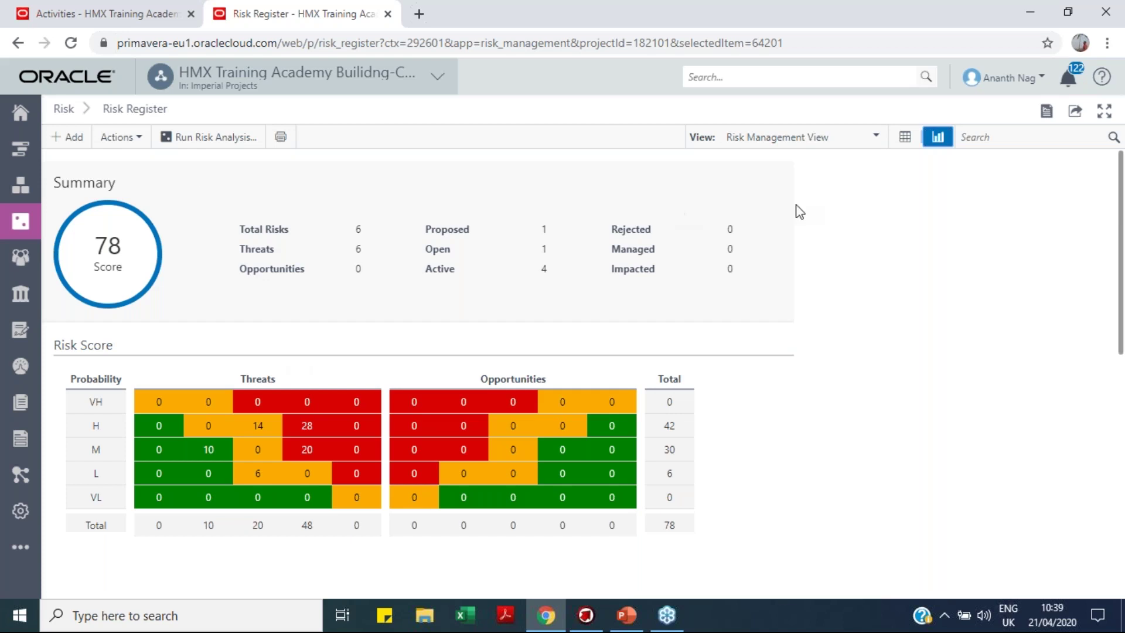
click(906, 138)
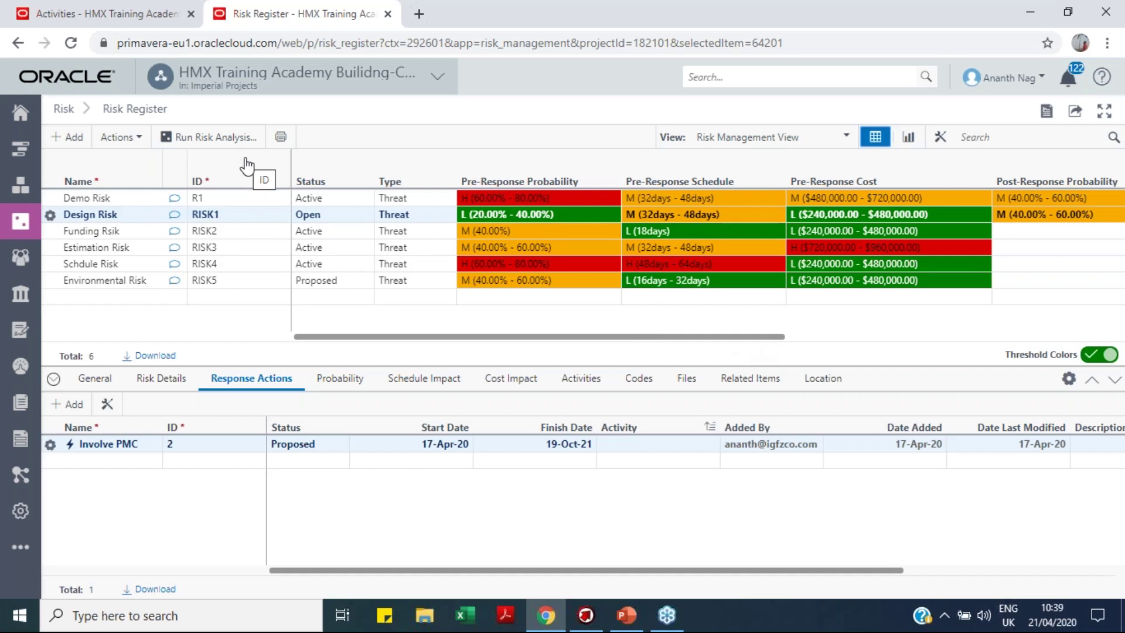
Open the project's risk analysis results and compare the cost distribution in the Pre-Response and Post-Response contexts.
mouse_move(24, 226)
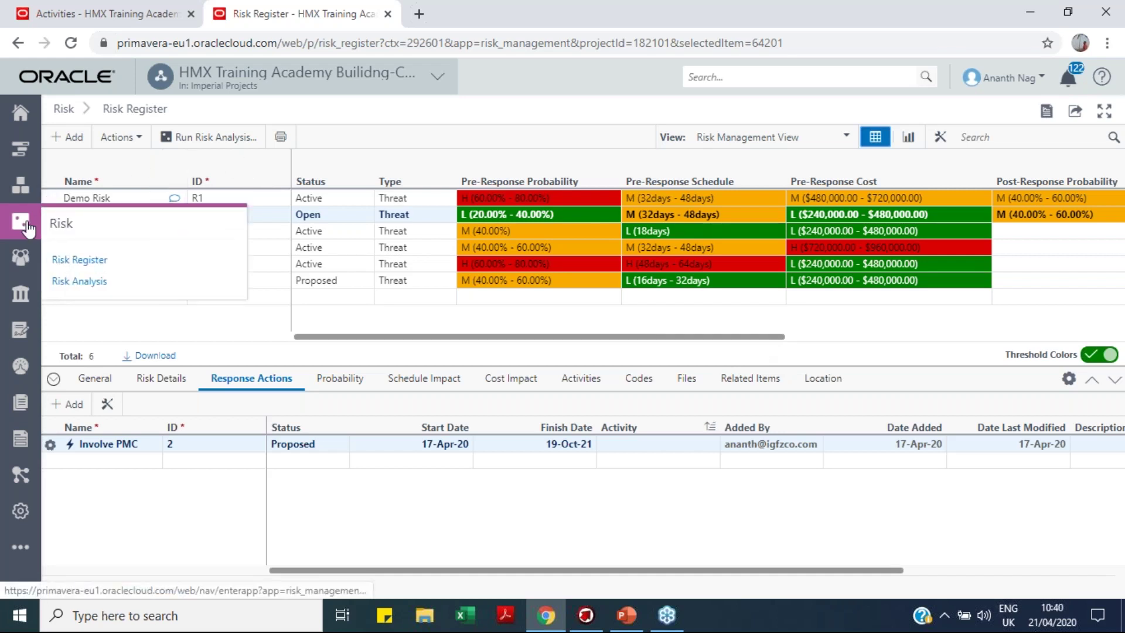
click(81, 282)
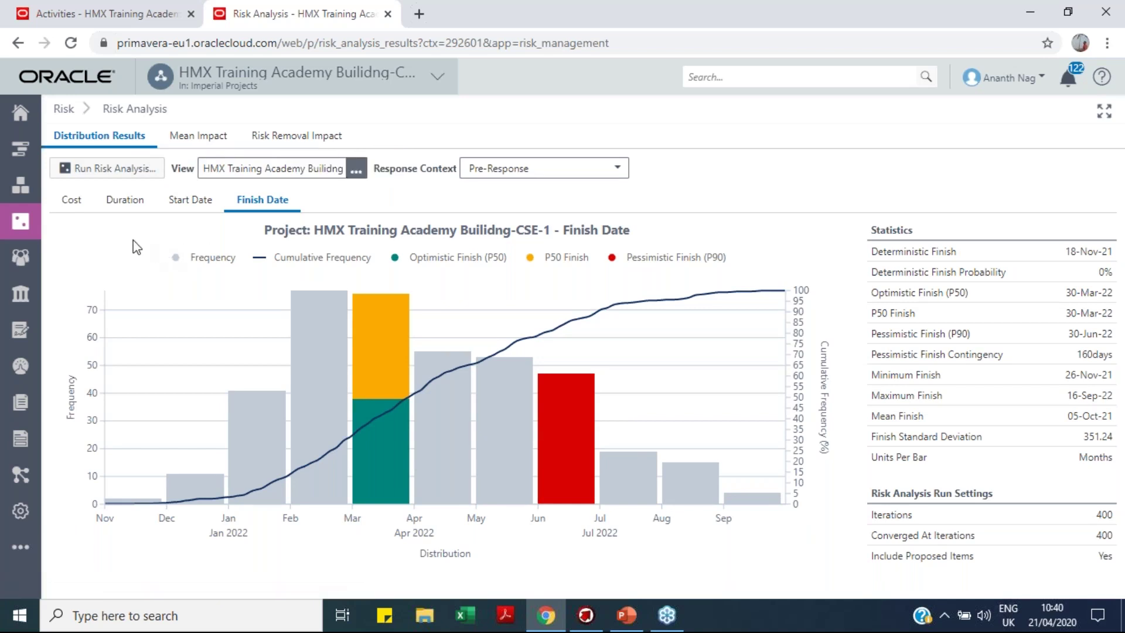
click(77, 216)
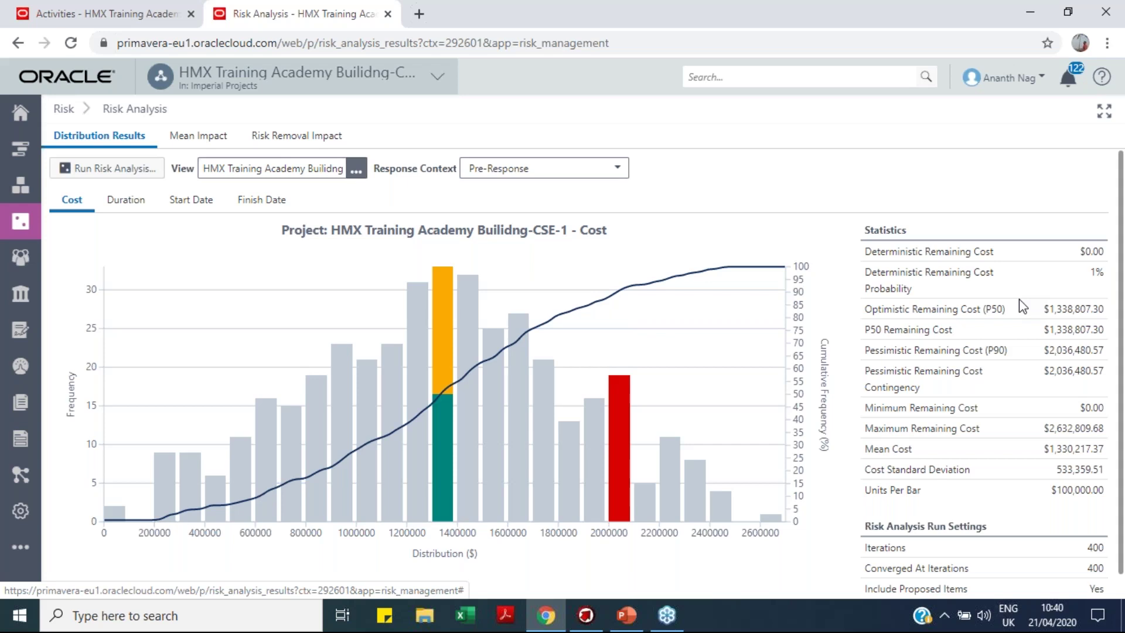
click(610, 175)
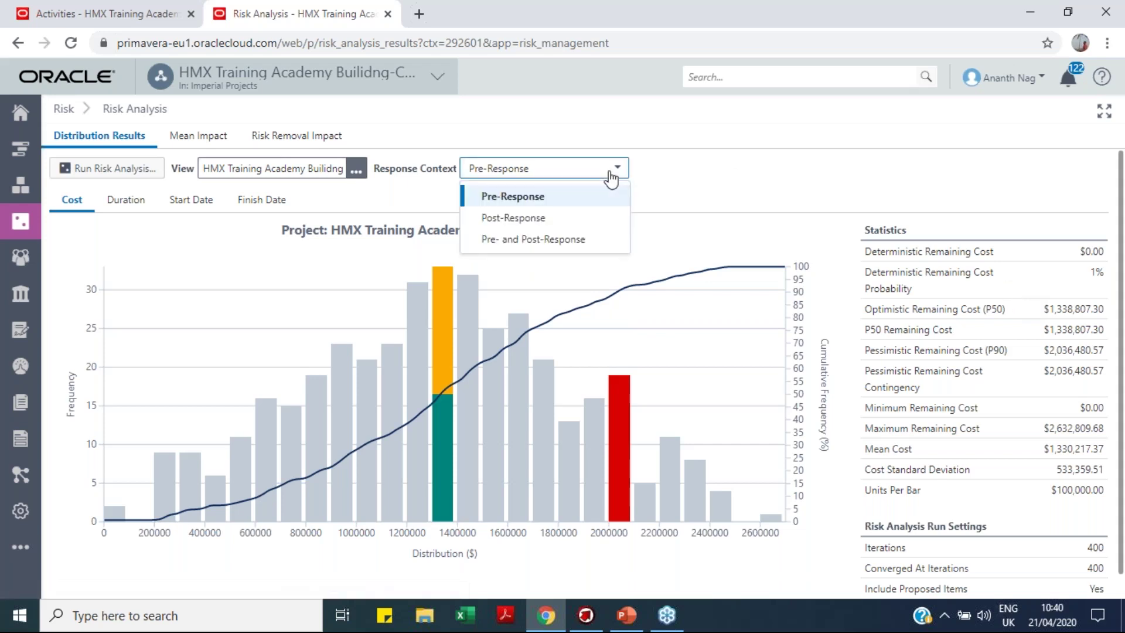
click(582, 222)
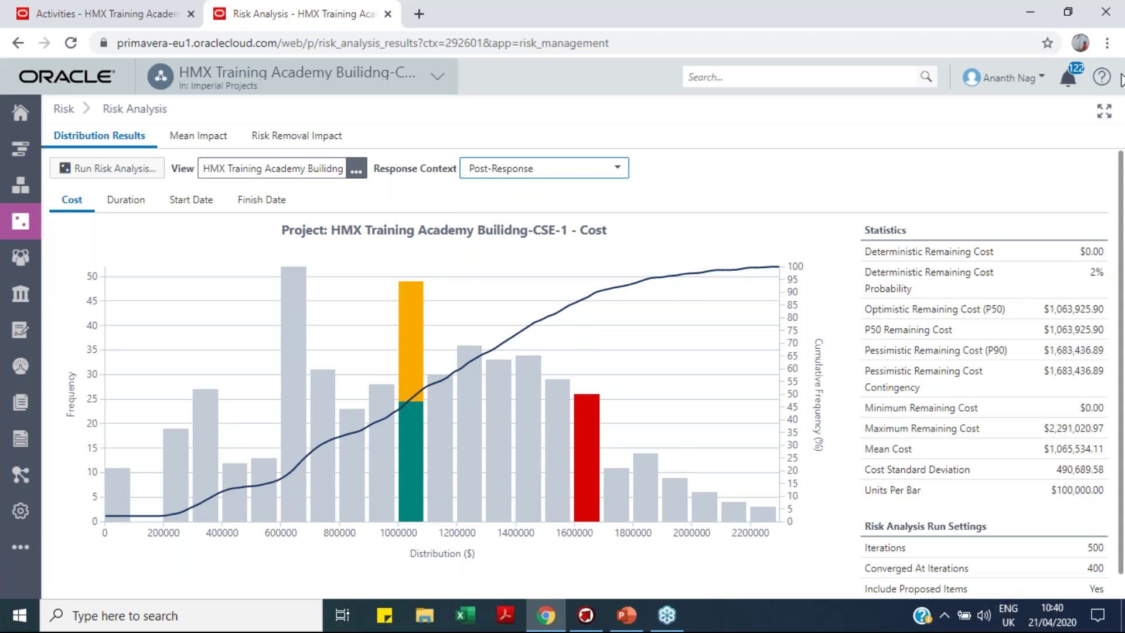
click(1112, 58)
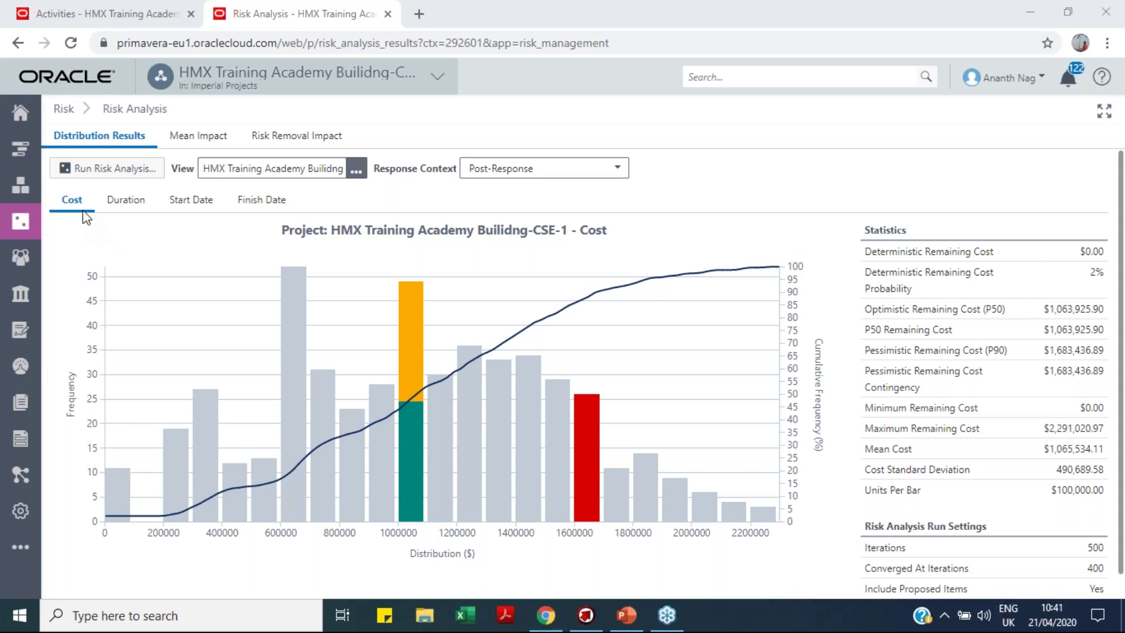
Review the post-response distribution results for Duration, Start Date and Finish Date.
click(124, 201)
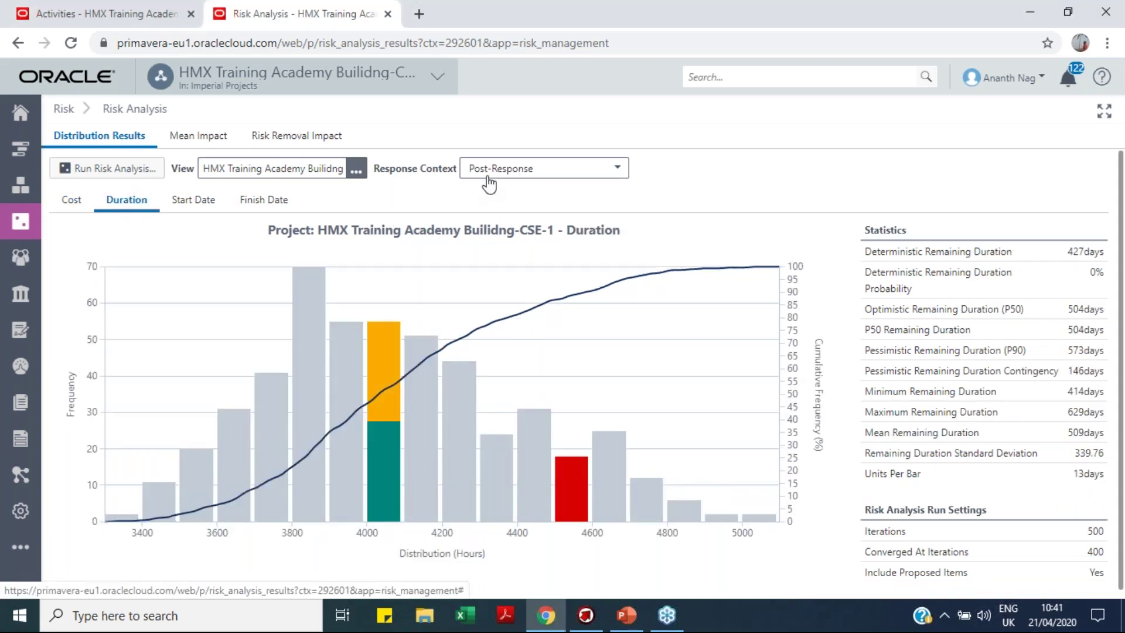
click(192, 202)
click(252, 202)
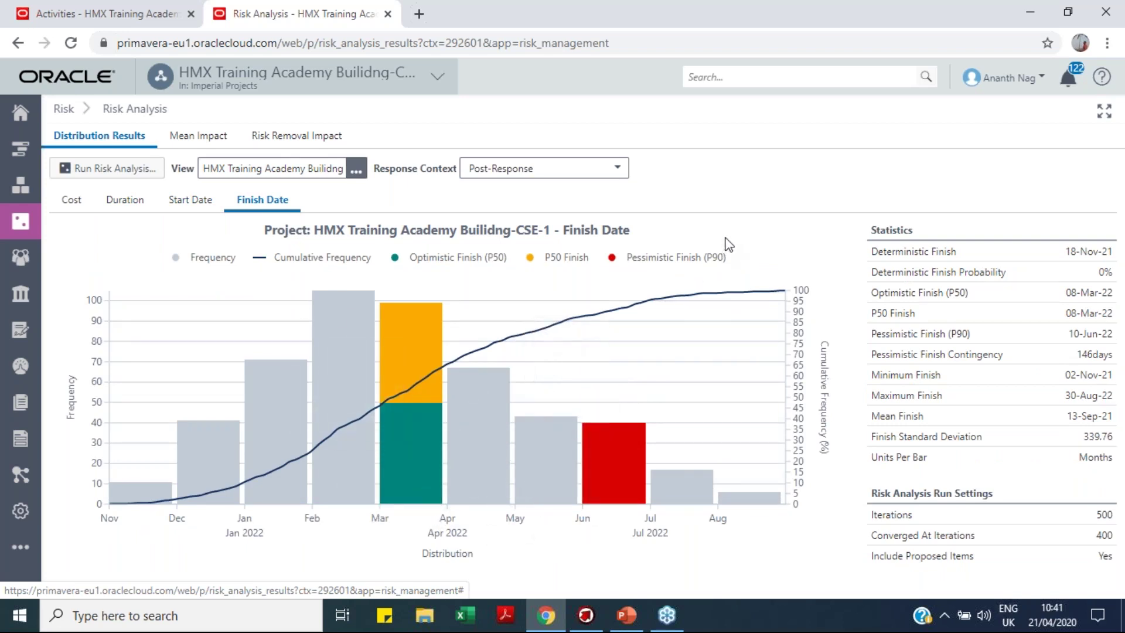
Examine the pre-response Mean Impact charts for Activity Delay Contribution, Activity Cost Contribution and Risk Delay Contribution.
click(199, 137)
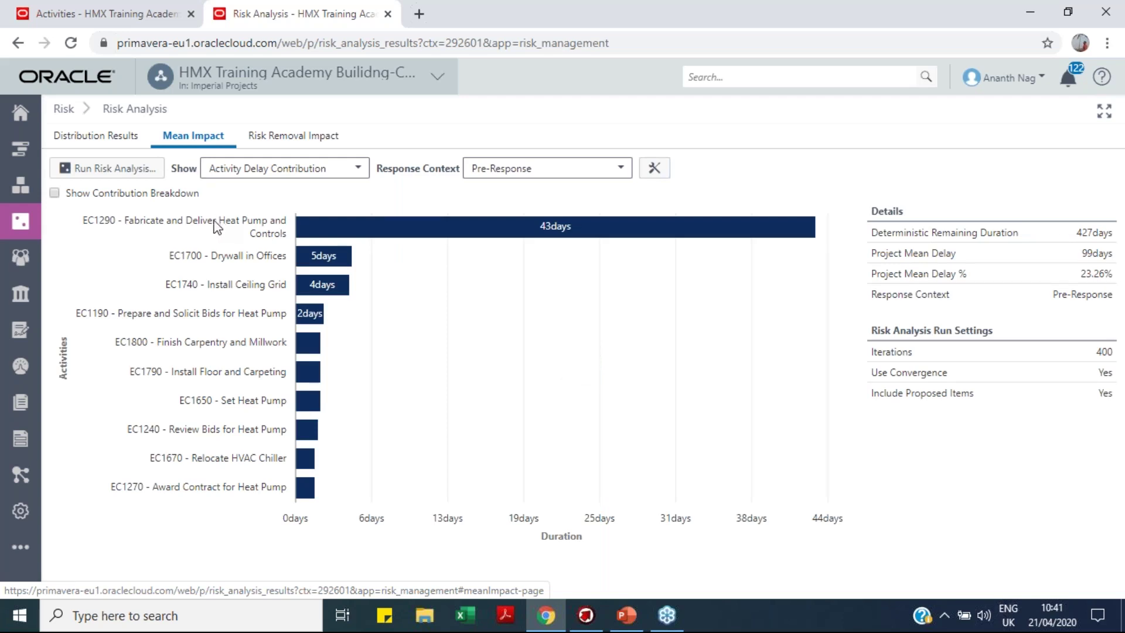
click(263, 176)
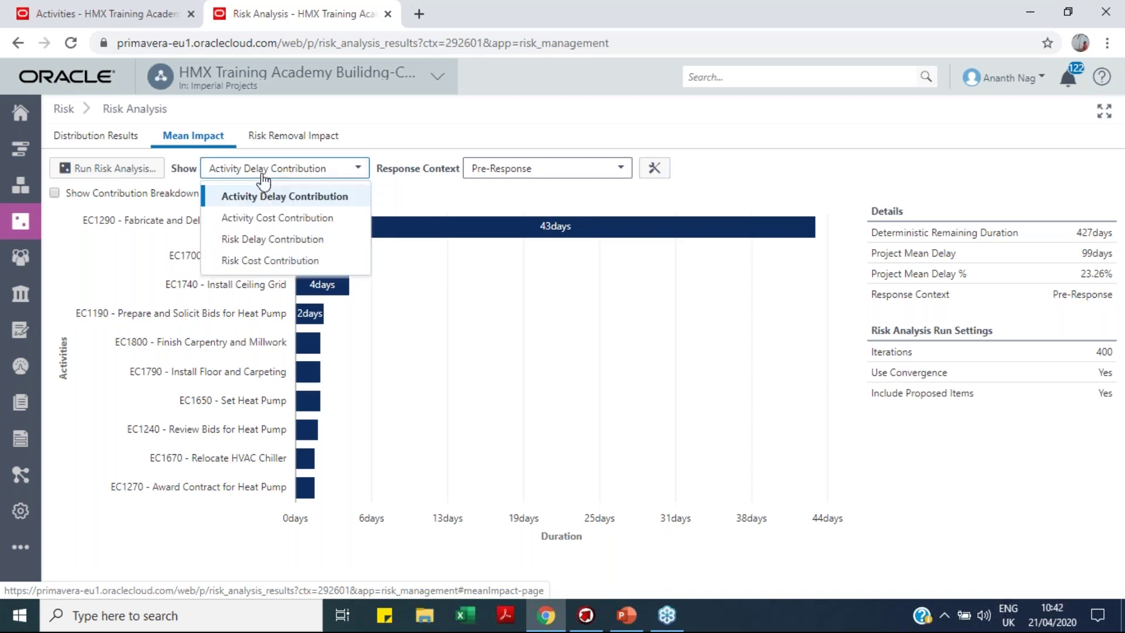
click(274, 220)
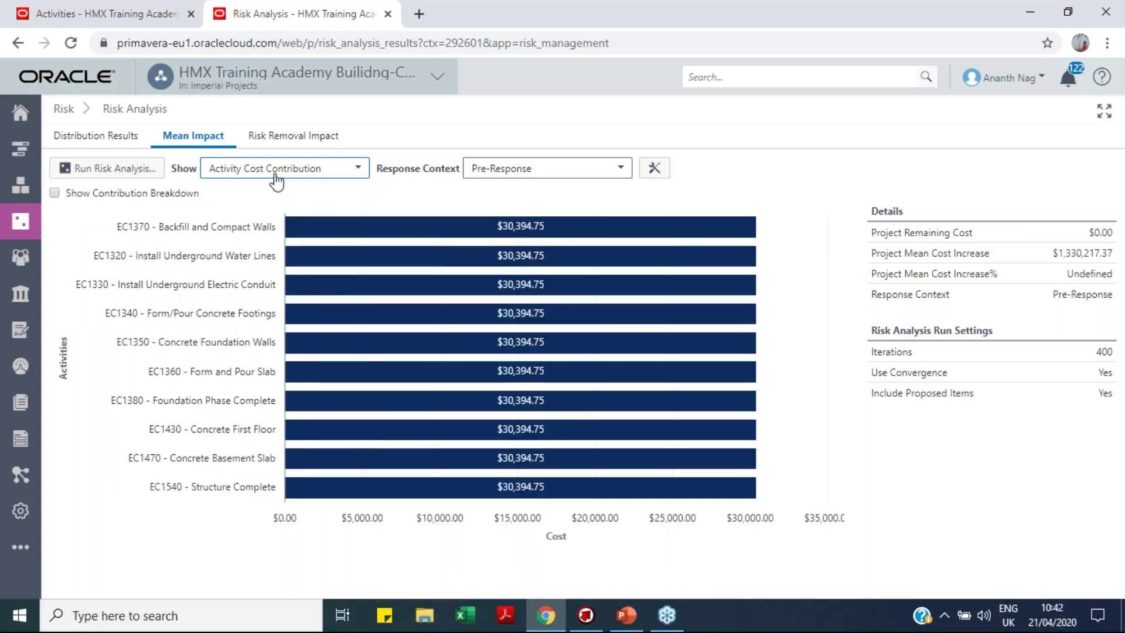
click(276, 179)
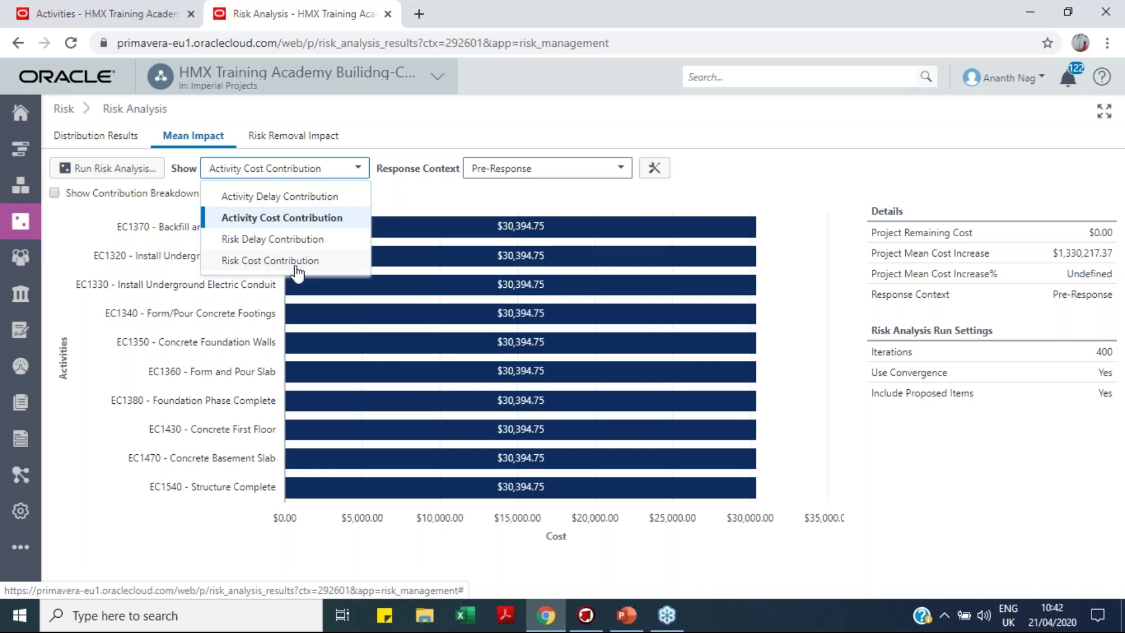
click(282, 201)
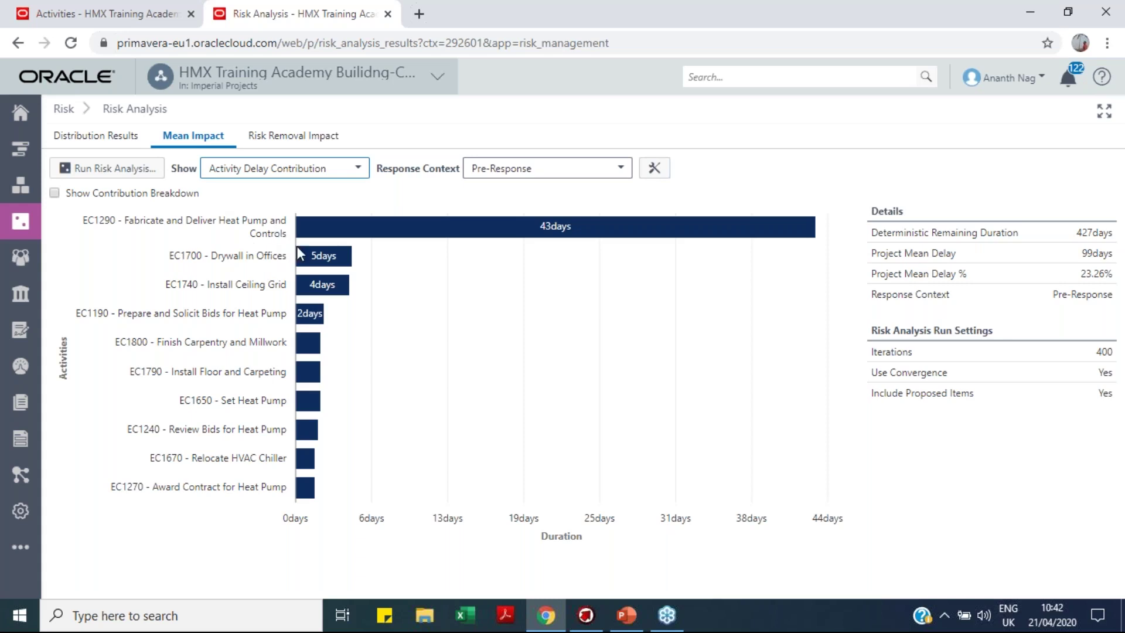
click(303, 171)
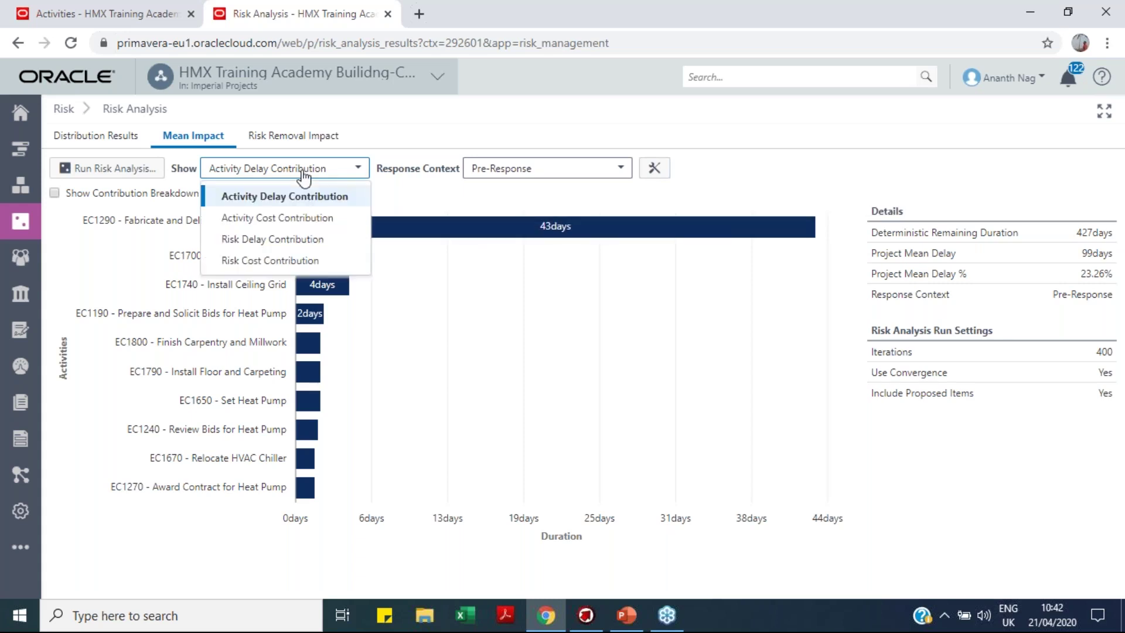
click(275, 242)
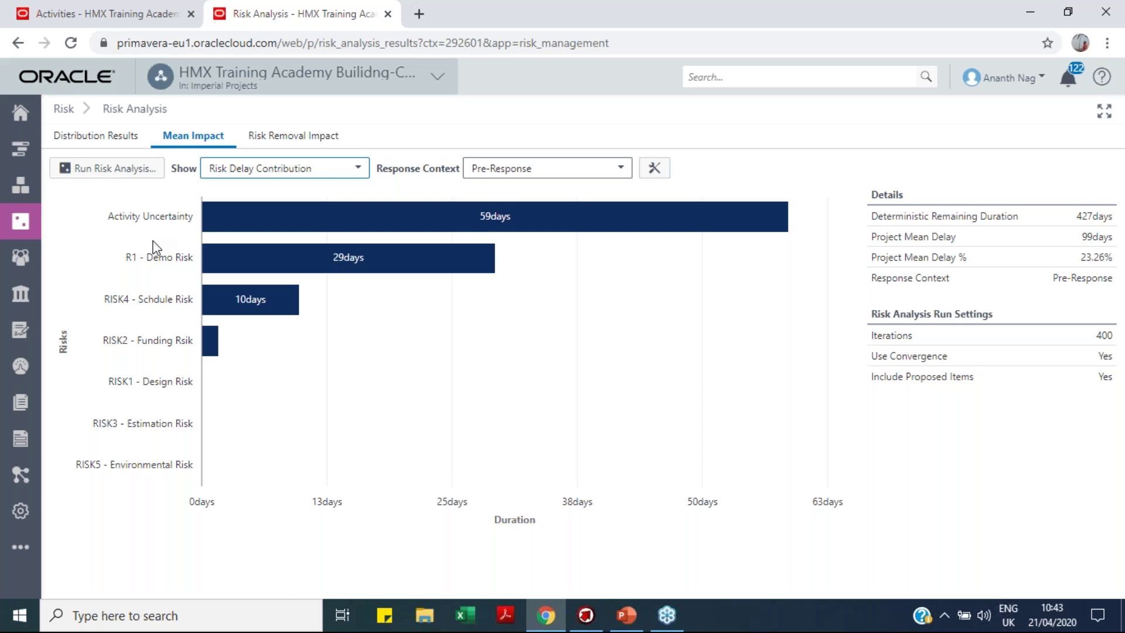
Examine the Risk Removal Impact on the finish date in the Post-Response and Pre-Response contexts, and on cost in Pre-Response.
click(280, 138)
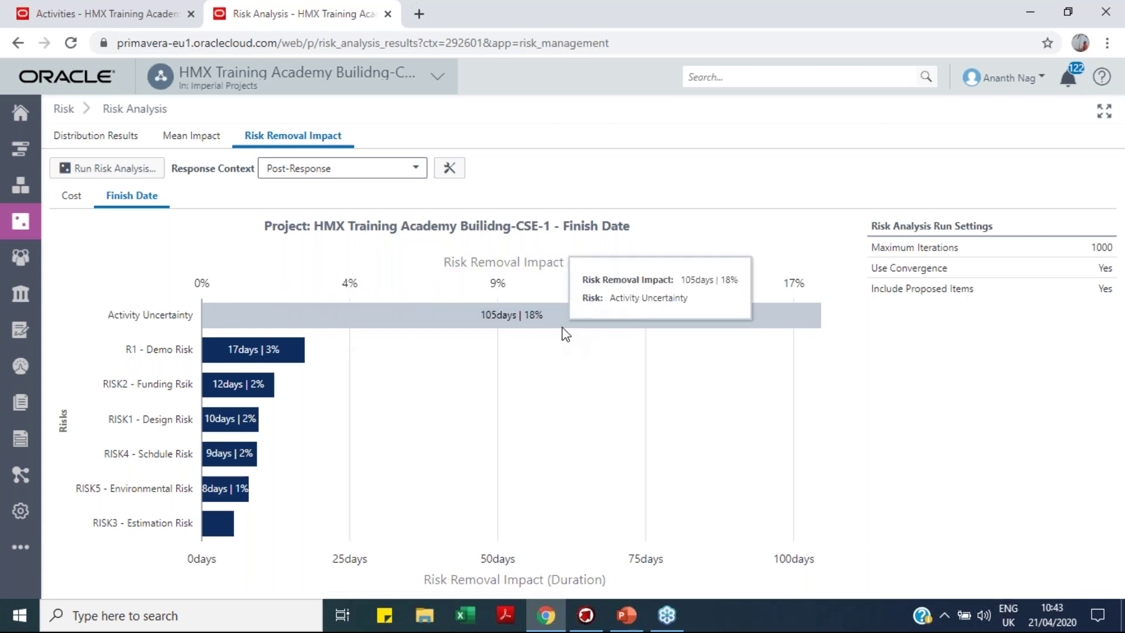
mouse_move(580, 334)
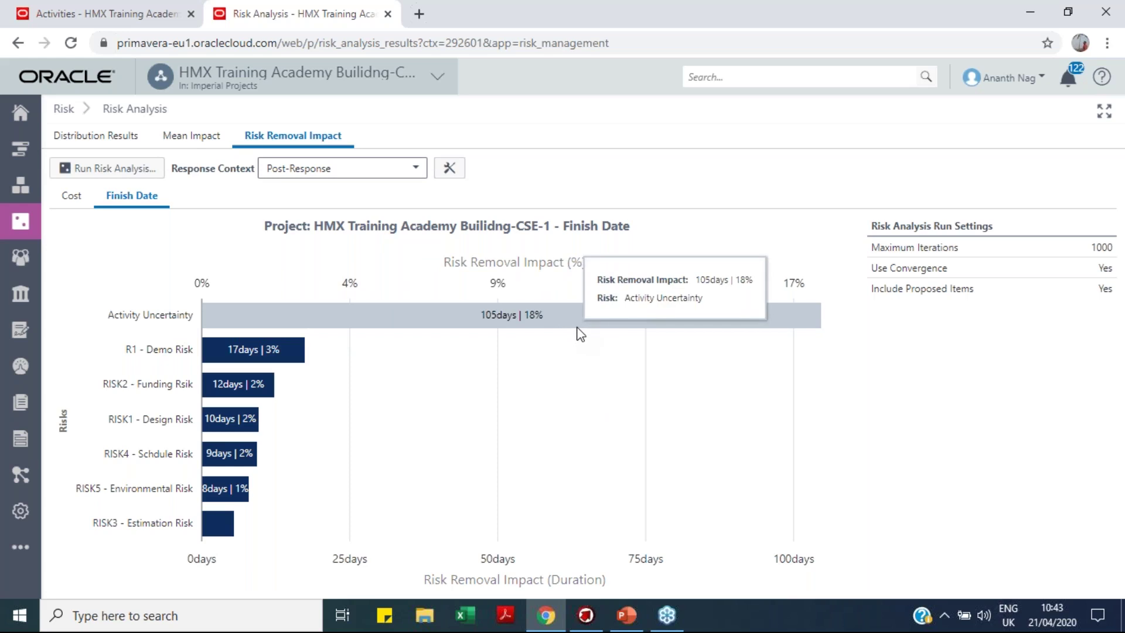
mouse_move(305, 351)
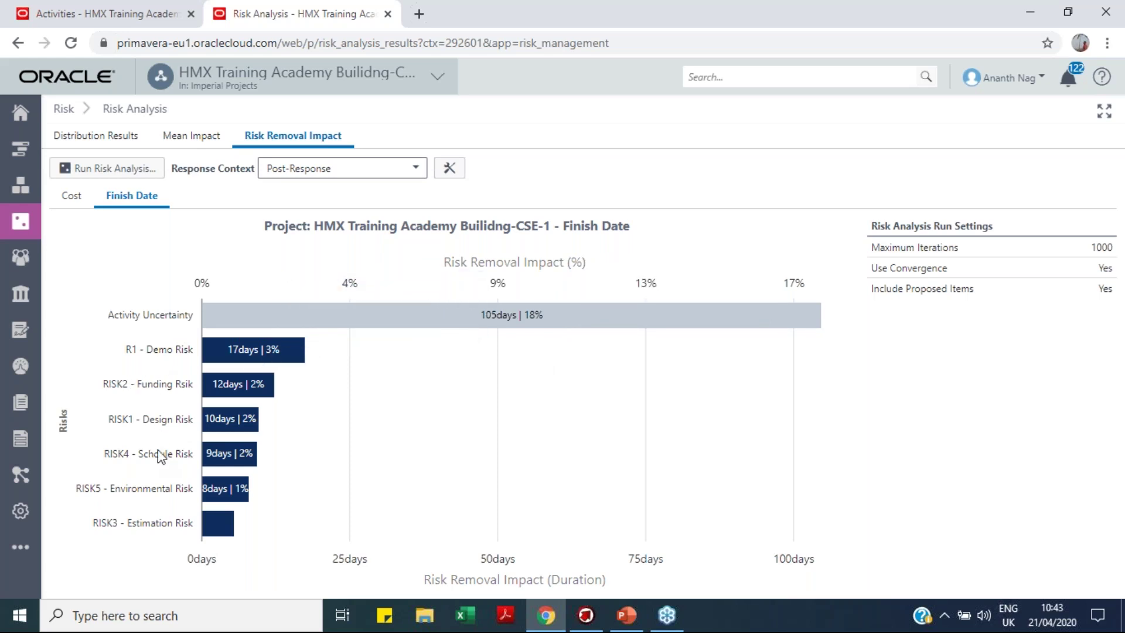
click(355, 170)
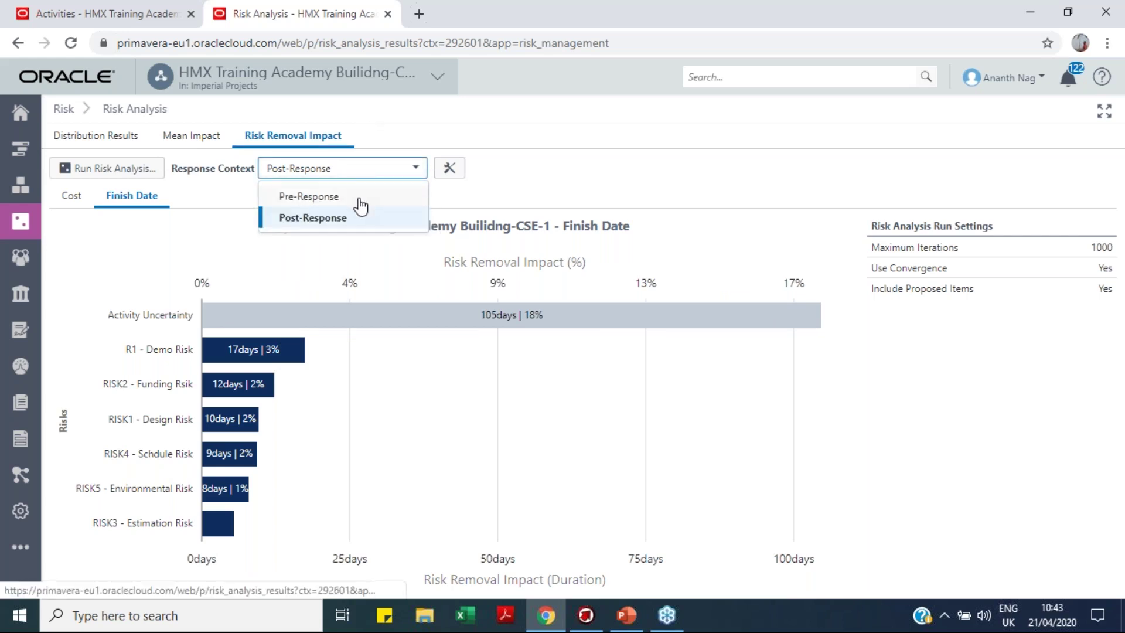
click(360, 205)
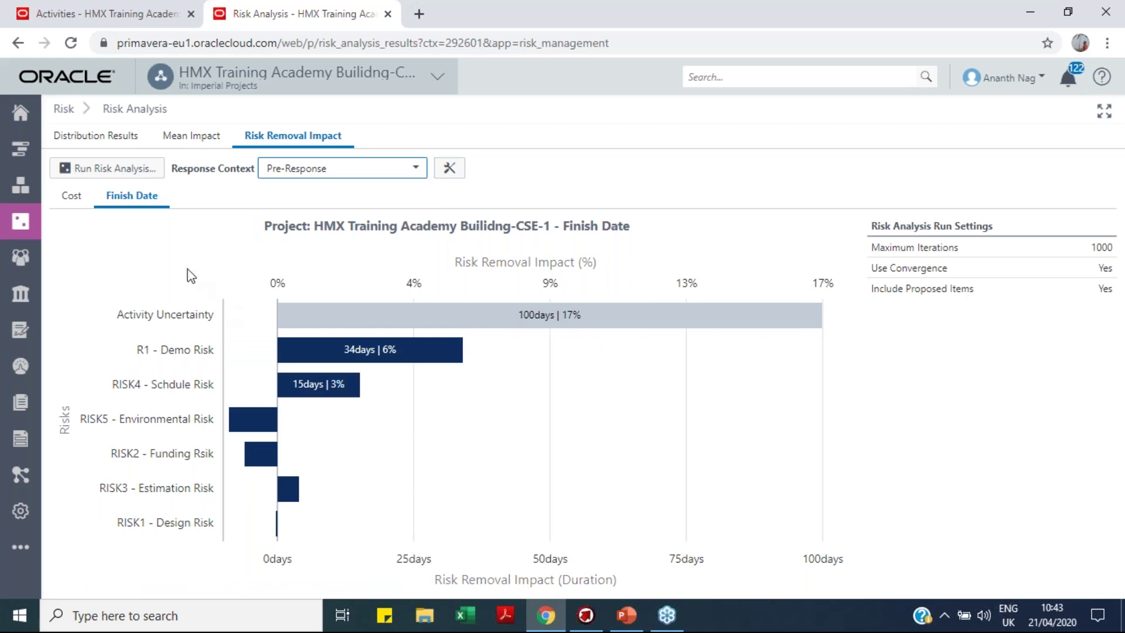
click(80, 200)
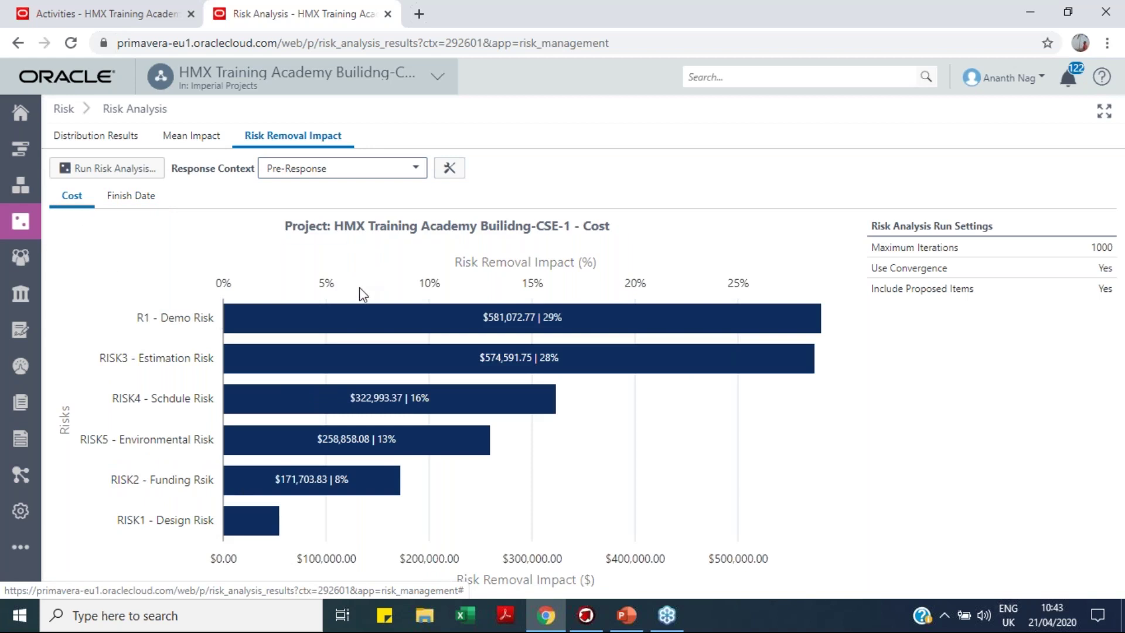
mouse_move(636, 319)
Switch to Primavera Risk Analysis and review task EC1050's duration uncertainty, existence risk, resource uncertainty and probabilistic branch settings.
click(585, 622)
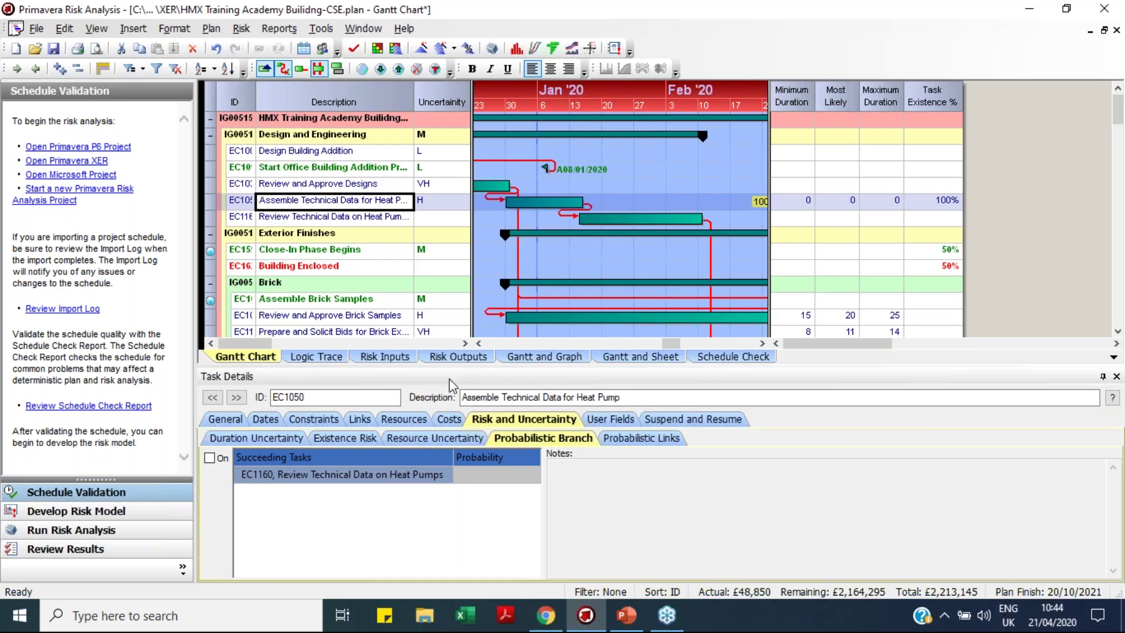
click(286, 438)
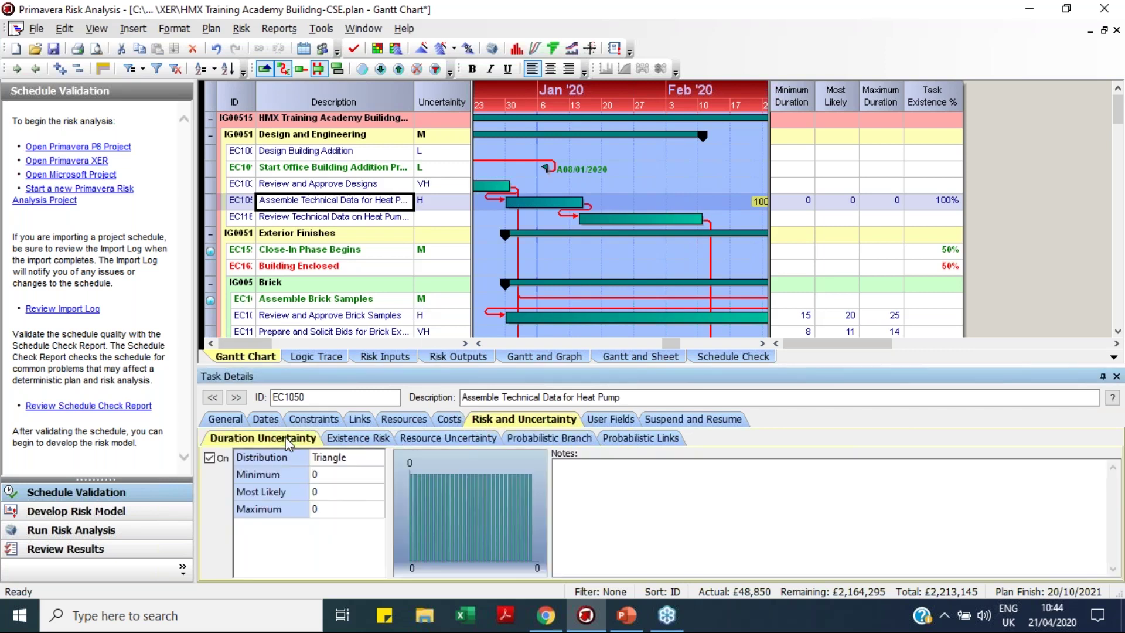
click(357, 439)
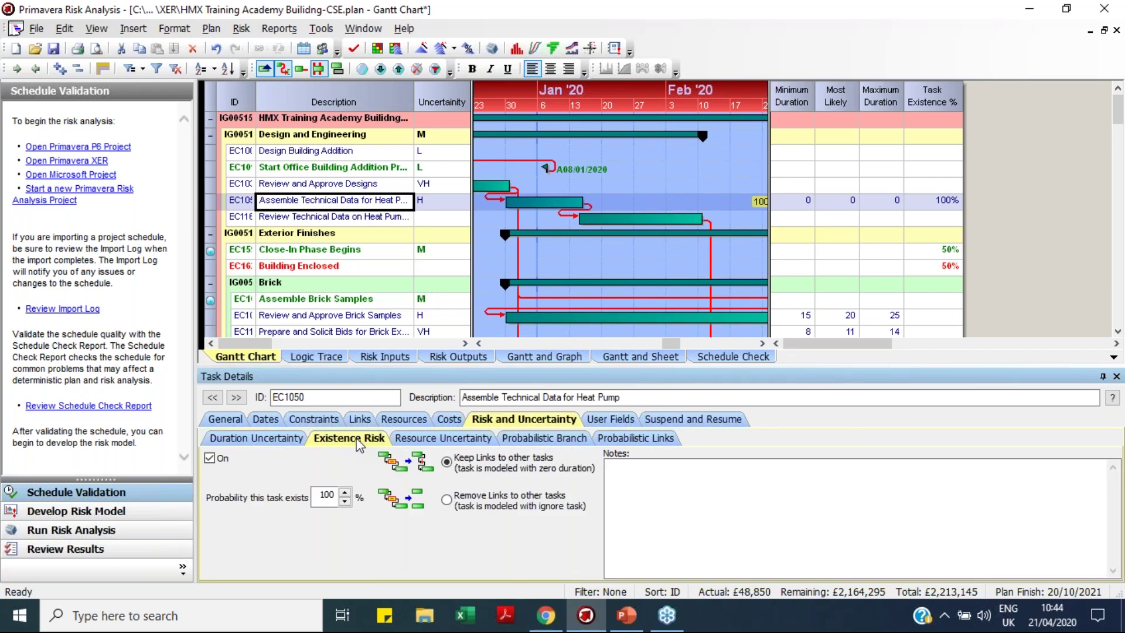
click(423, 441)
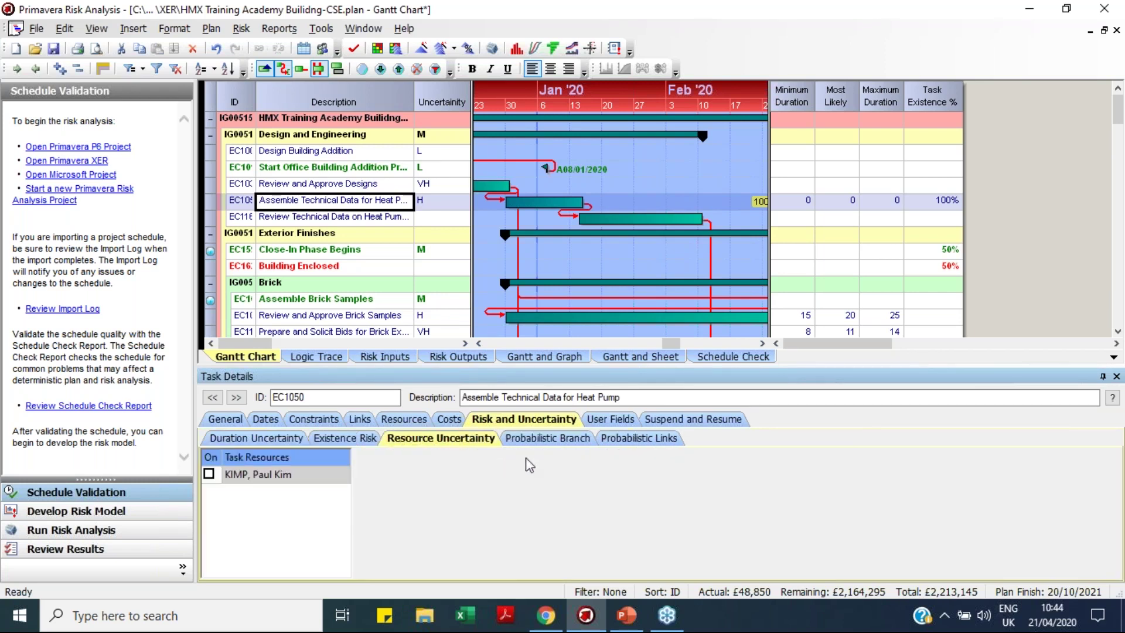
click(534, 444)
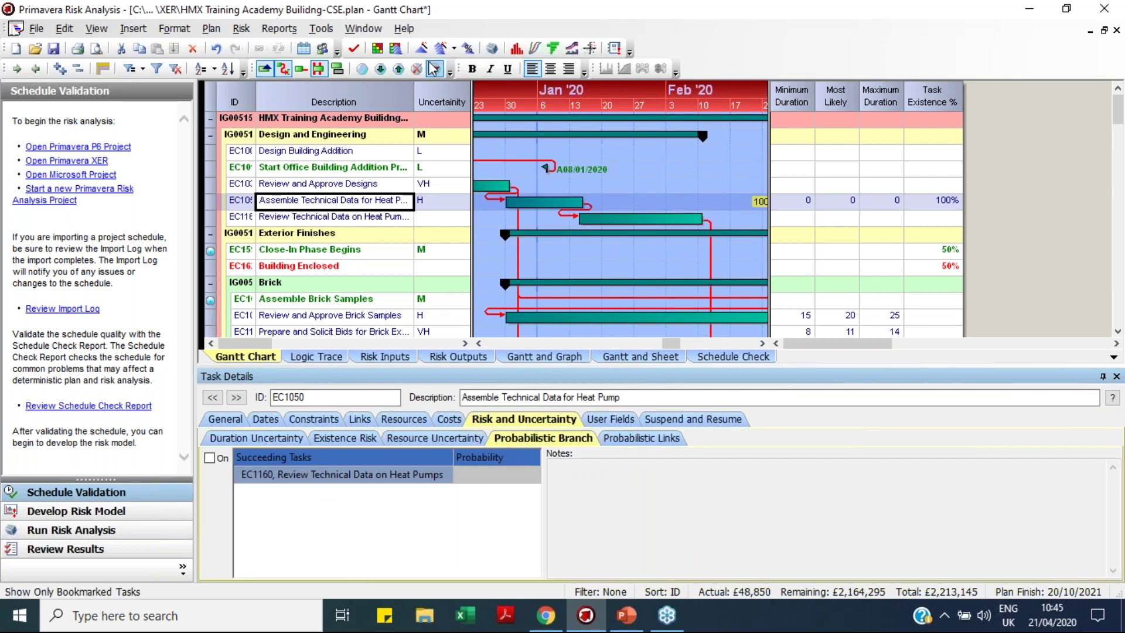
Review the plan's Distribution Analyzer and Tornado chart, closing each, and display the finish date Distribution Graph.
click(534, 53)
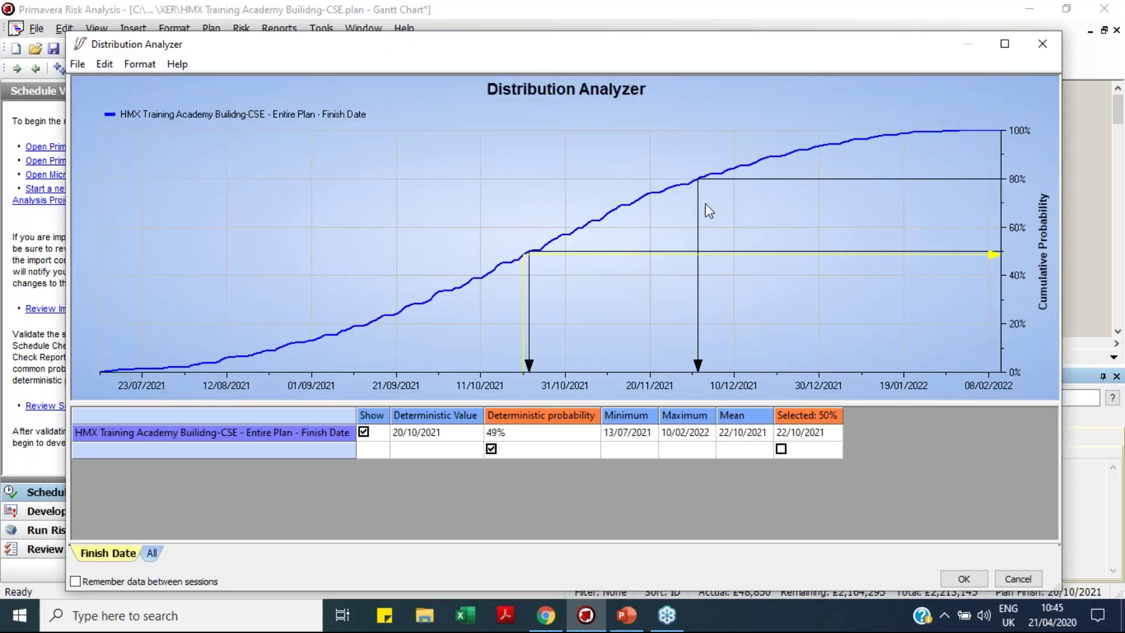
click(1046, 46)
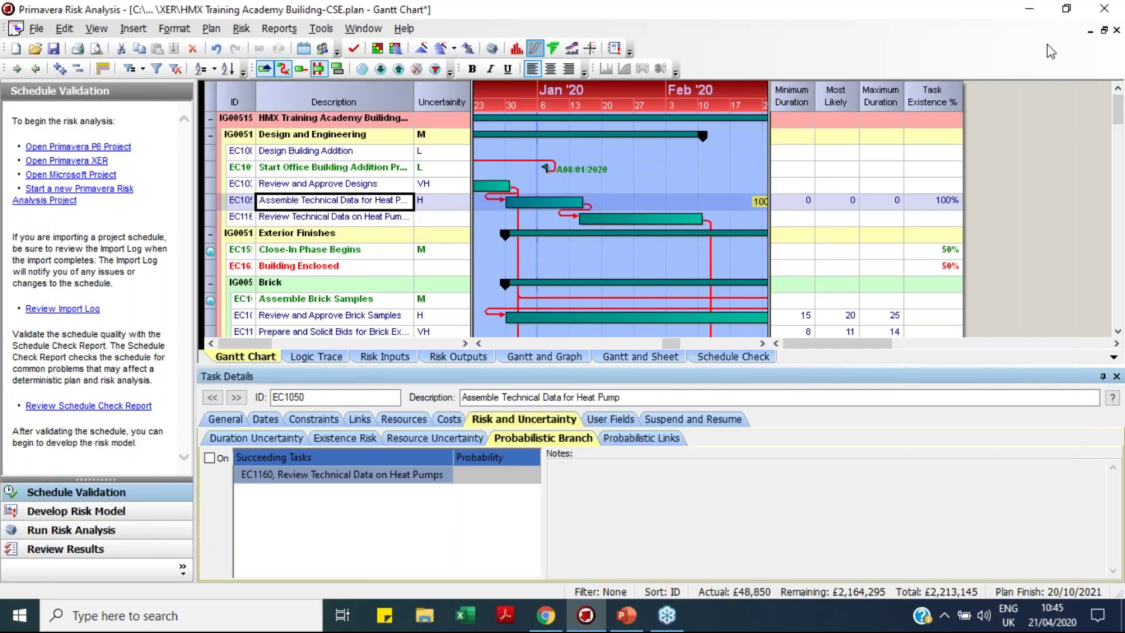
click(552, 48)
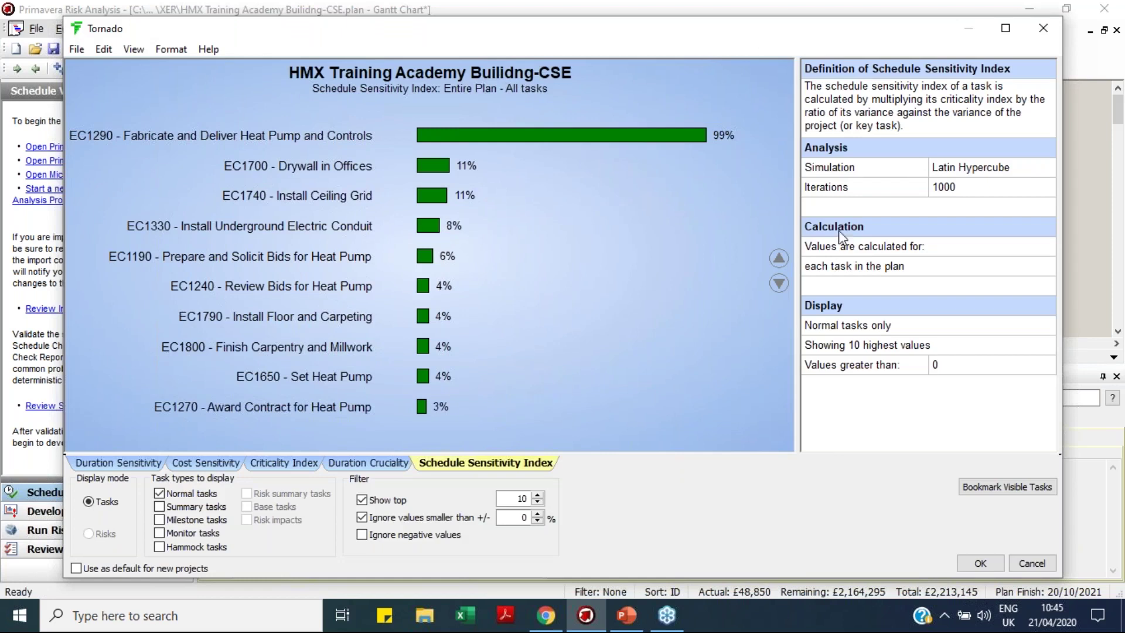
click(1043, 28)
click(517, 47)
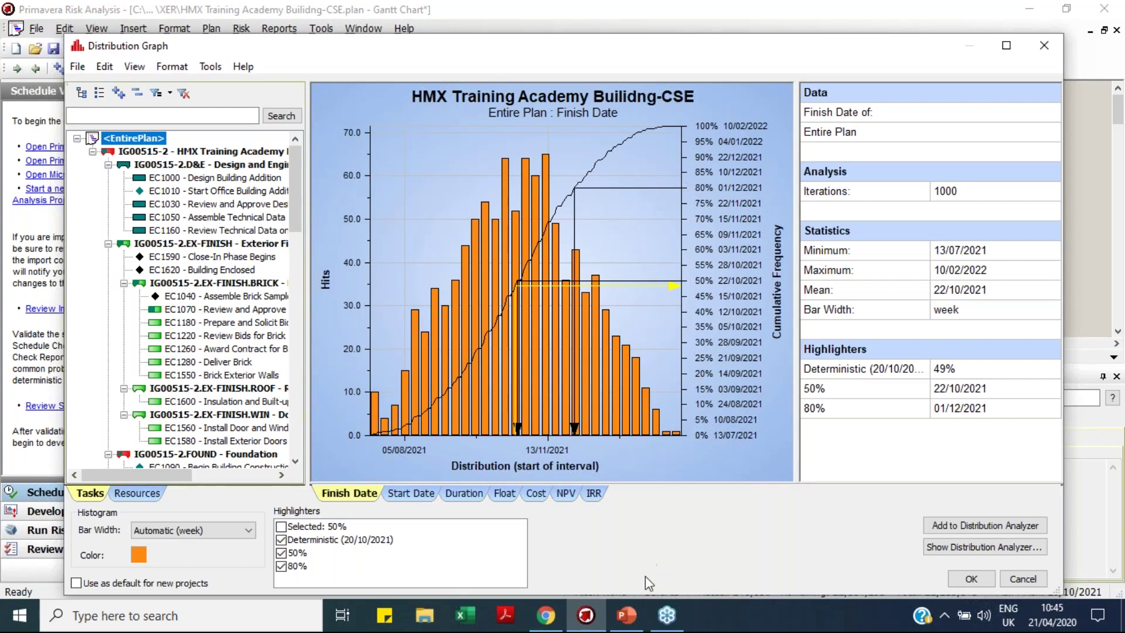
Switch to the risk management presentation in PowerPoint and start the slide show from slide 42, IG Software Services.
mouse_move(636, 617)
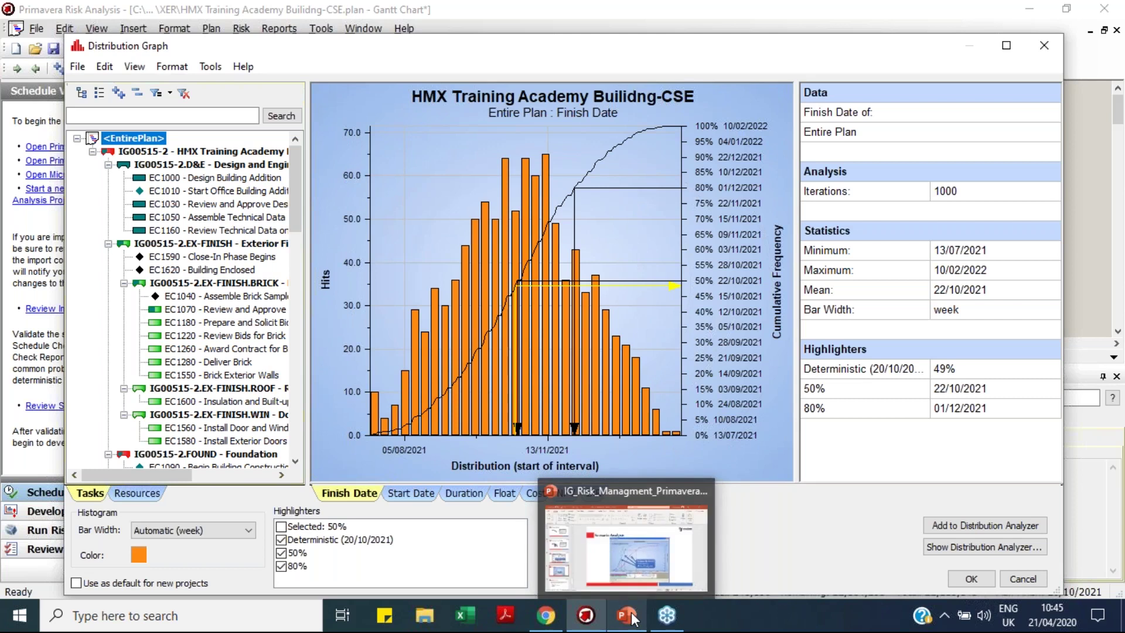
click(527, 564)
scroll(144, 368, down, 3)
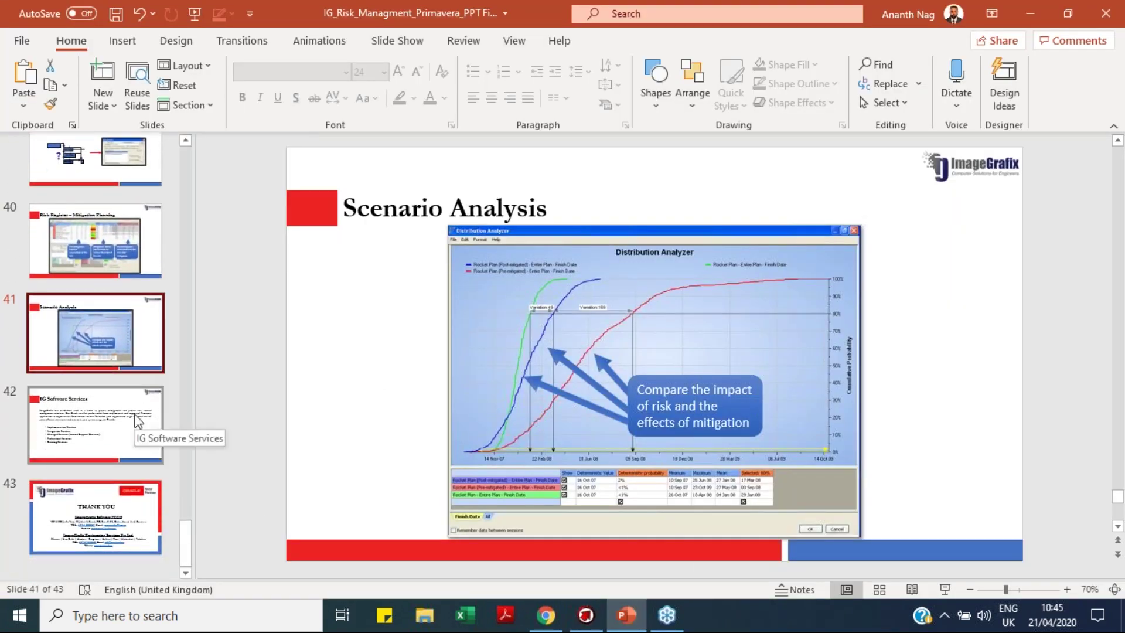
click(137, 421)
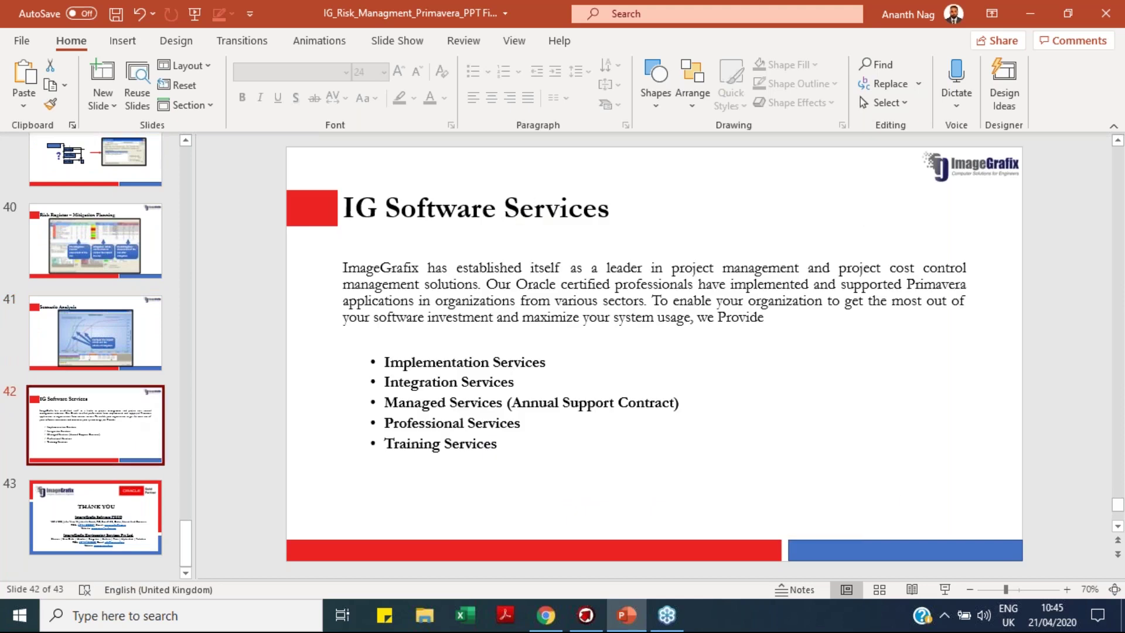
click(944, 589)
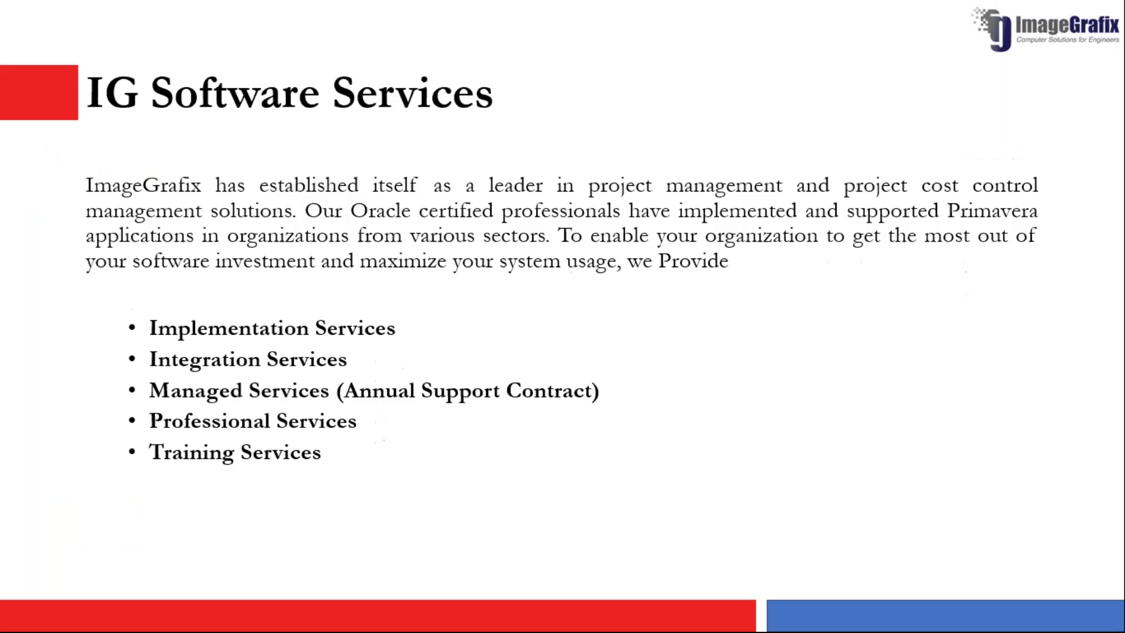
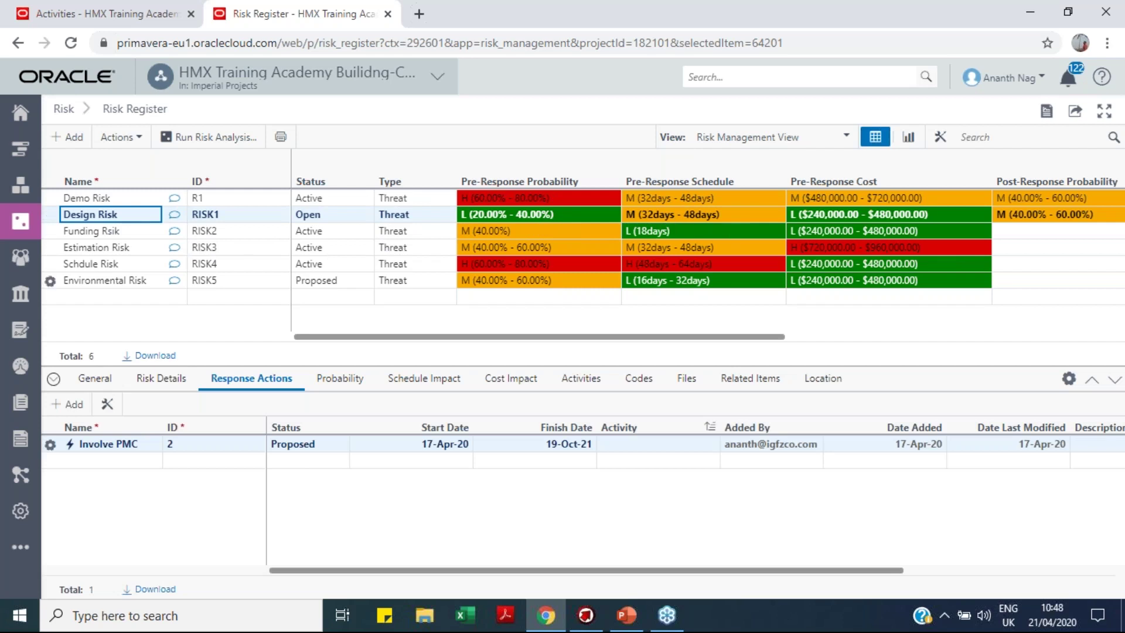
Assign the Foundation activities EC1370, EC1230, EC1320, EC1330 and EC1340 to the Design Risk.
click(580, 380)
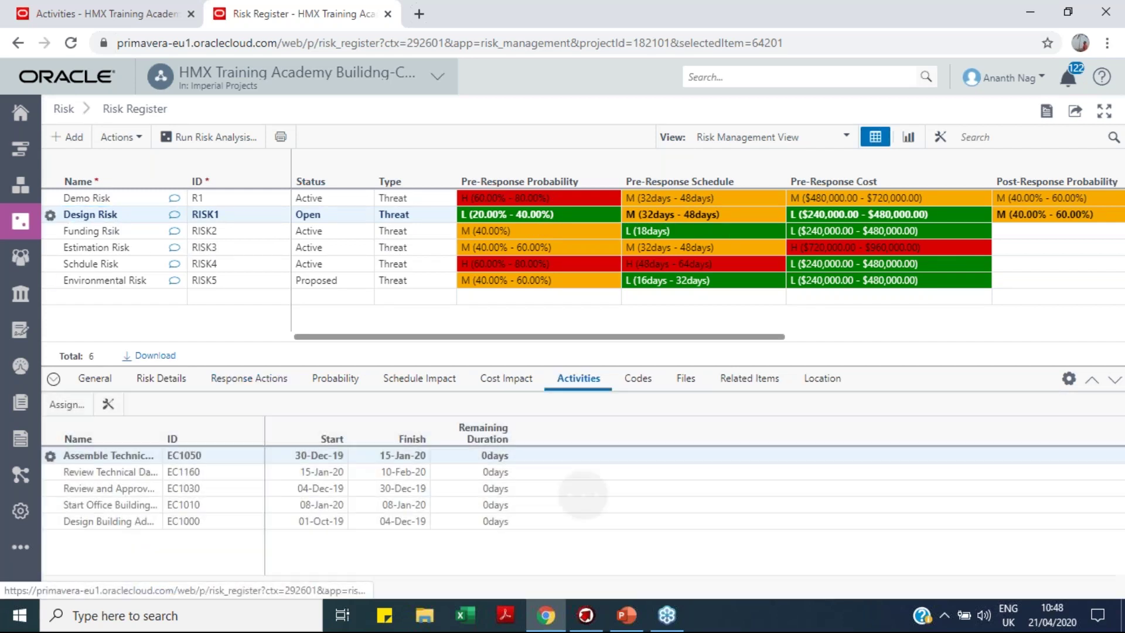
click(77, 409)
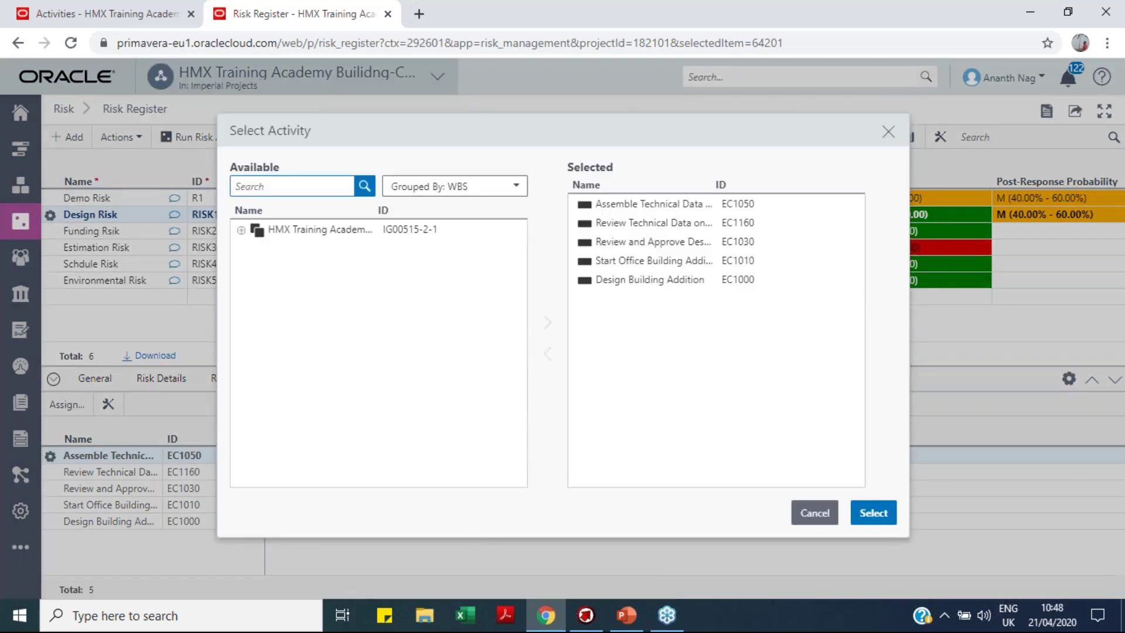
click(242, 230)
click(254, 250)
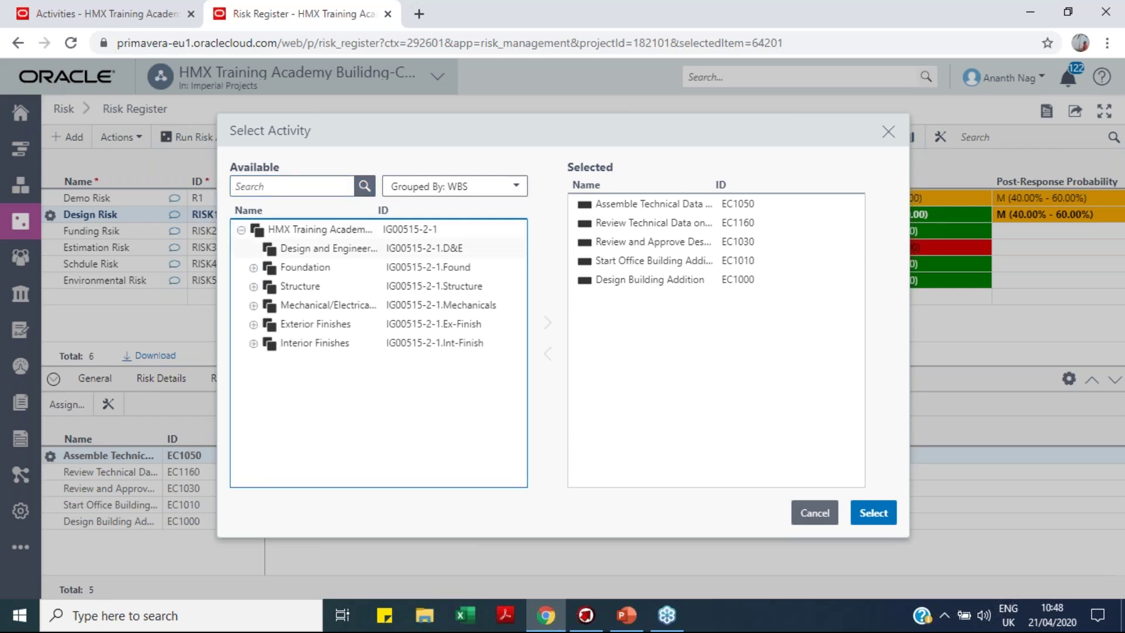
click(253, 269)
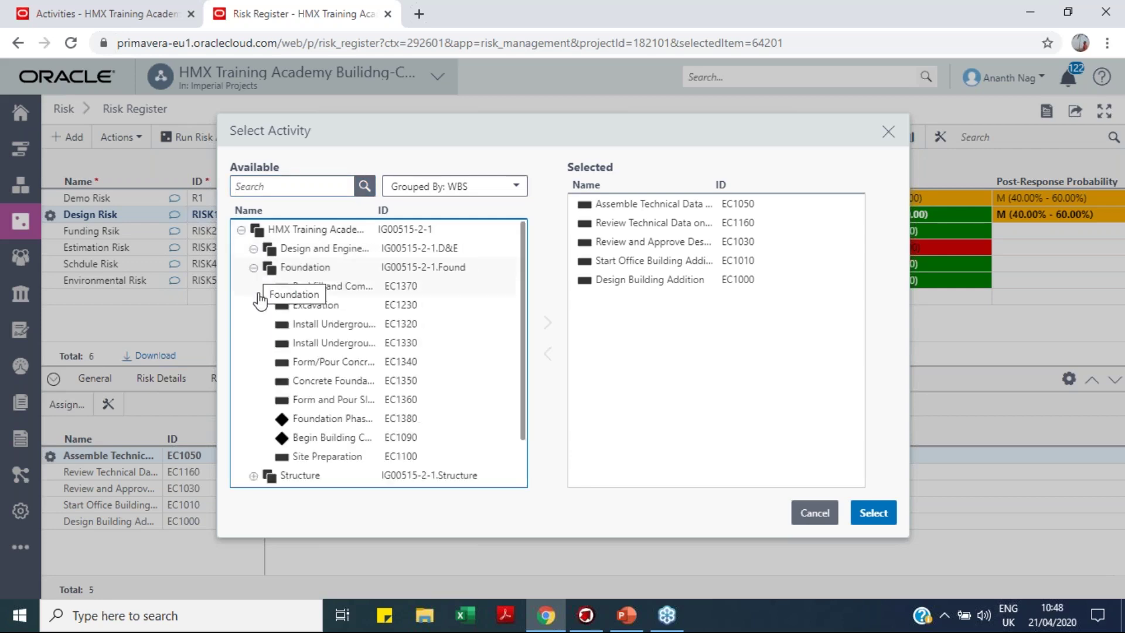
click(370, 290)
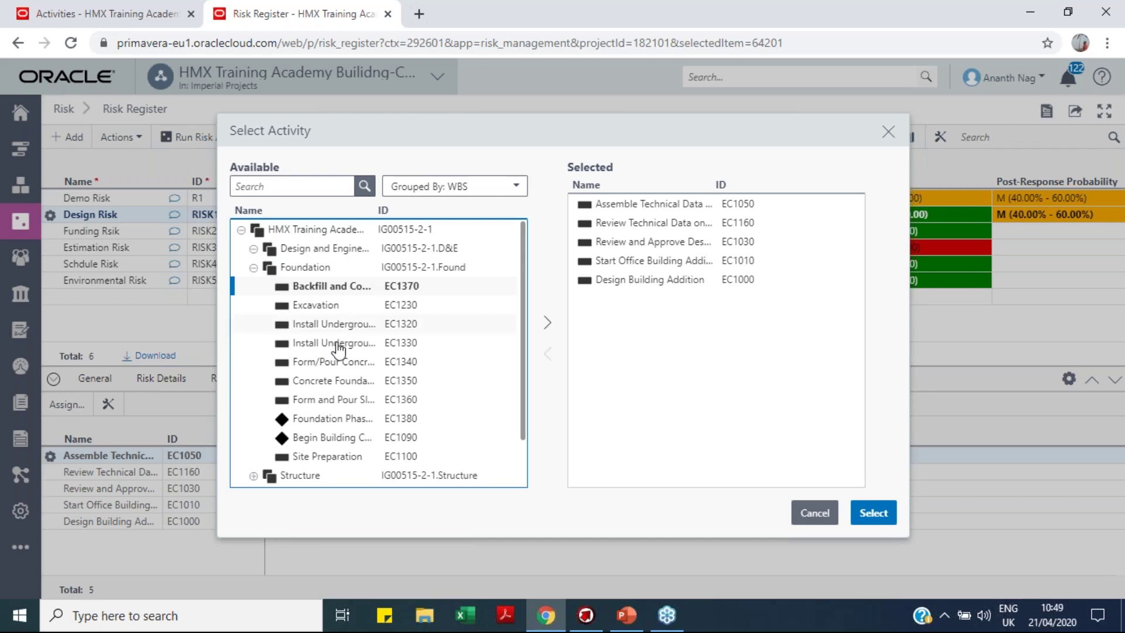
shift+click(328, 367)
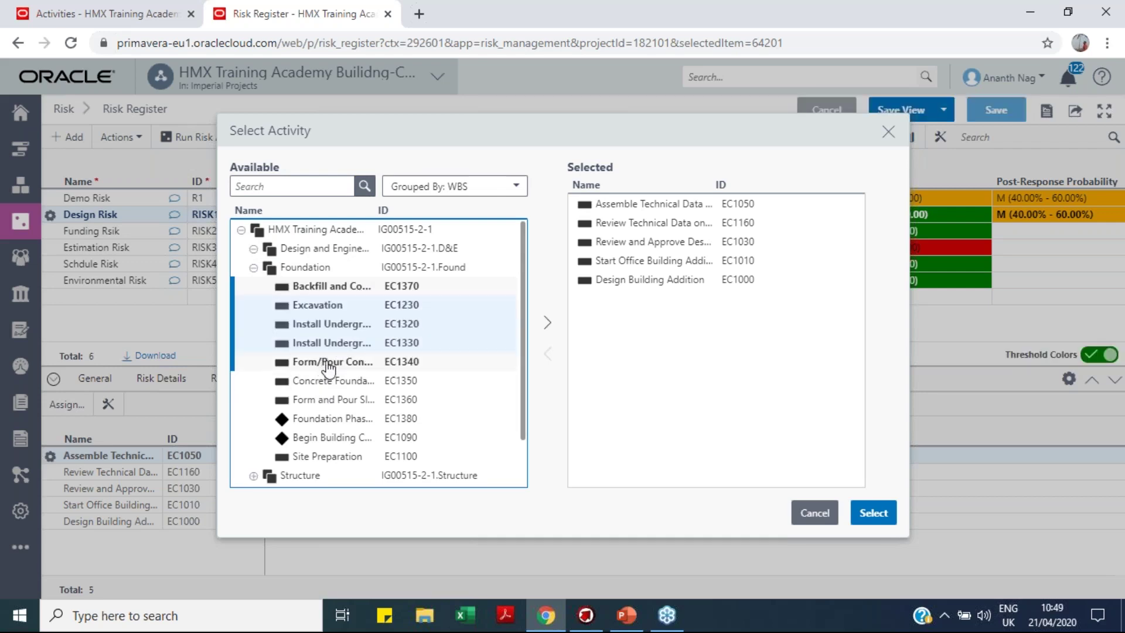
click(548, 324)
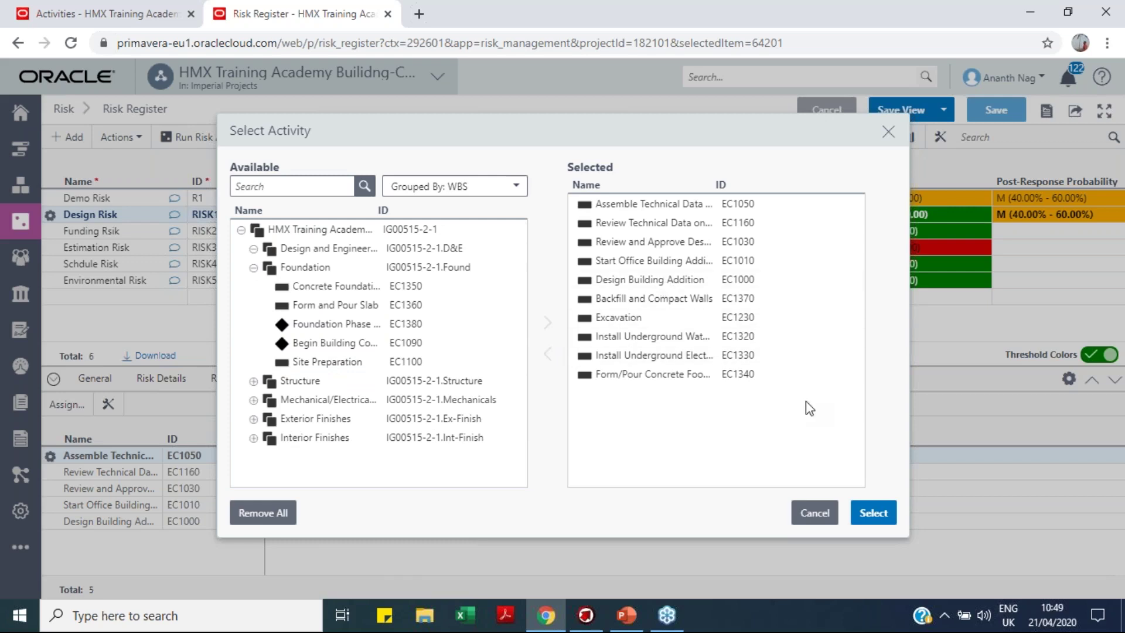
click(873, 512)
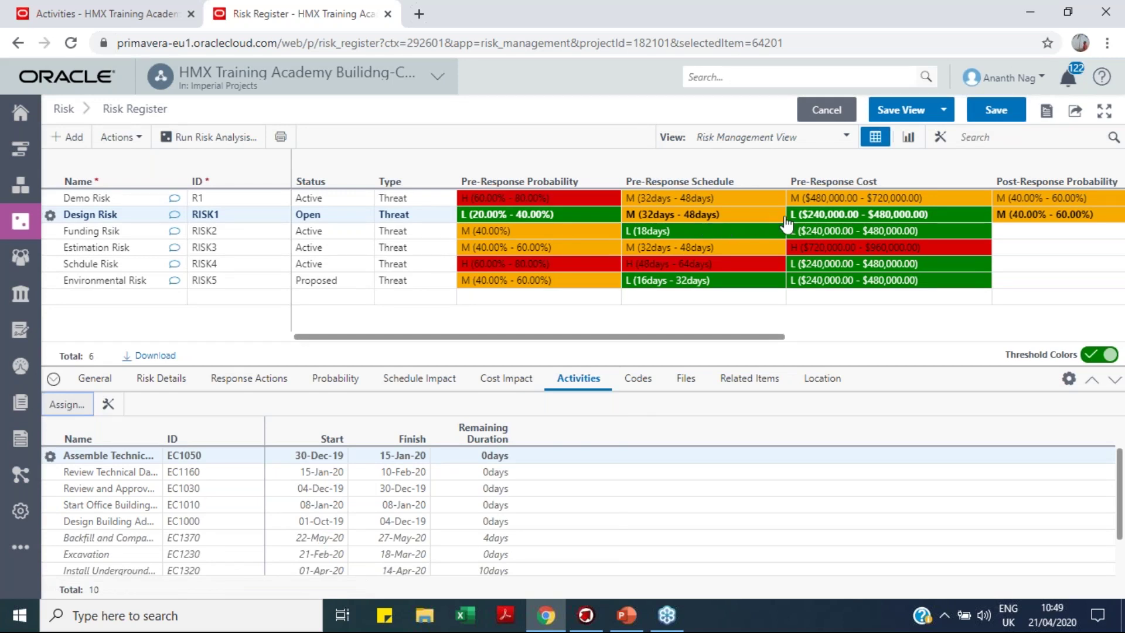
Override the Design Risk's schedule threshold, define its schedule impact by activity, and look through the pre-response activity rows.
click(440, 385)
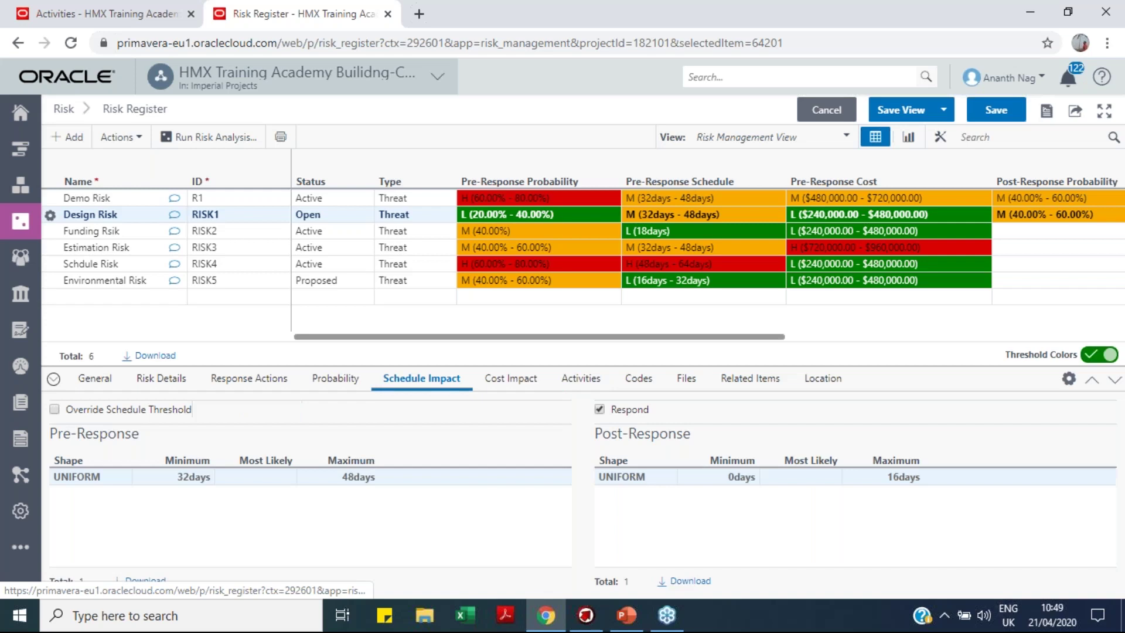
click(55, 410)
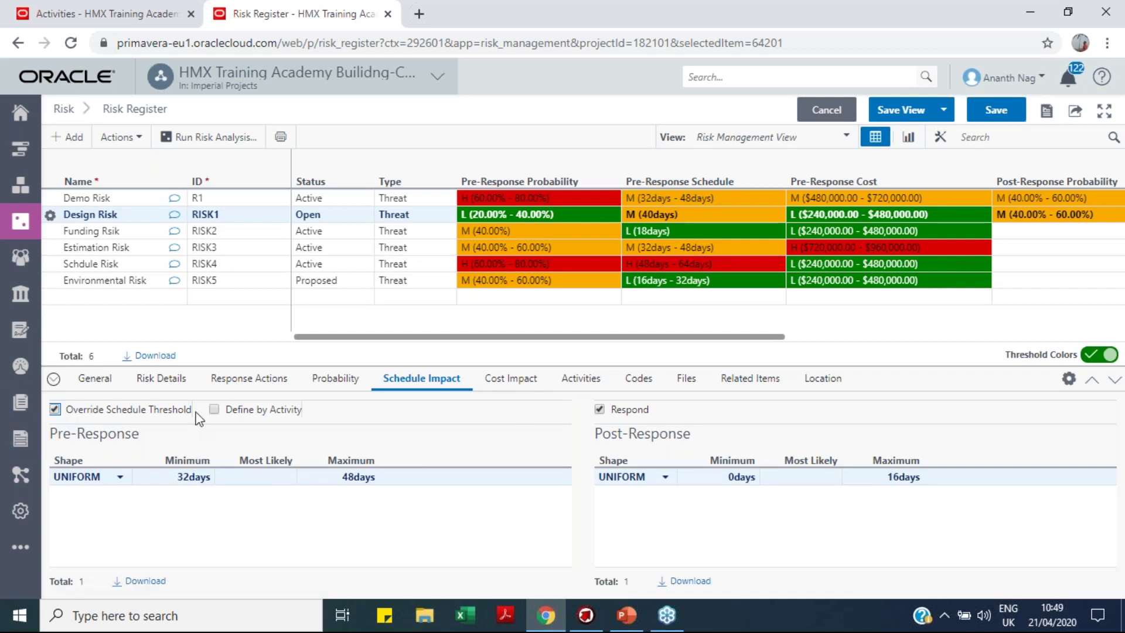
click(214, 409)
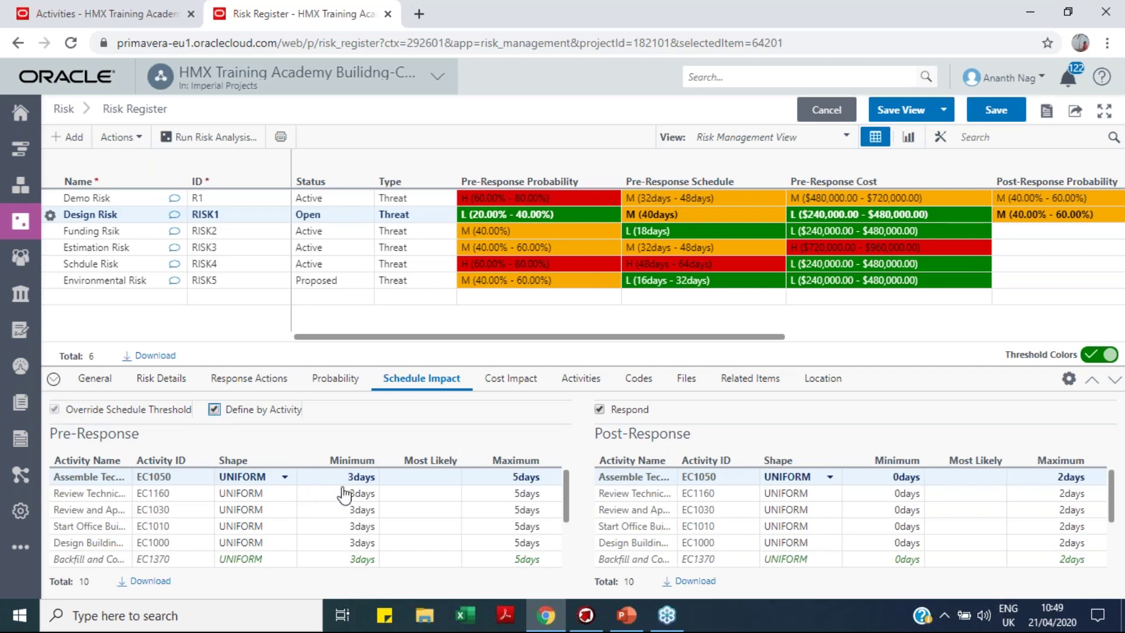
scroll(355, 486, down, 1)
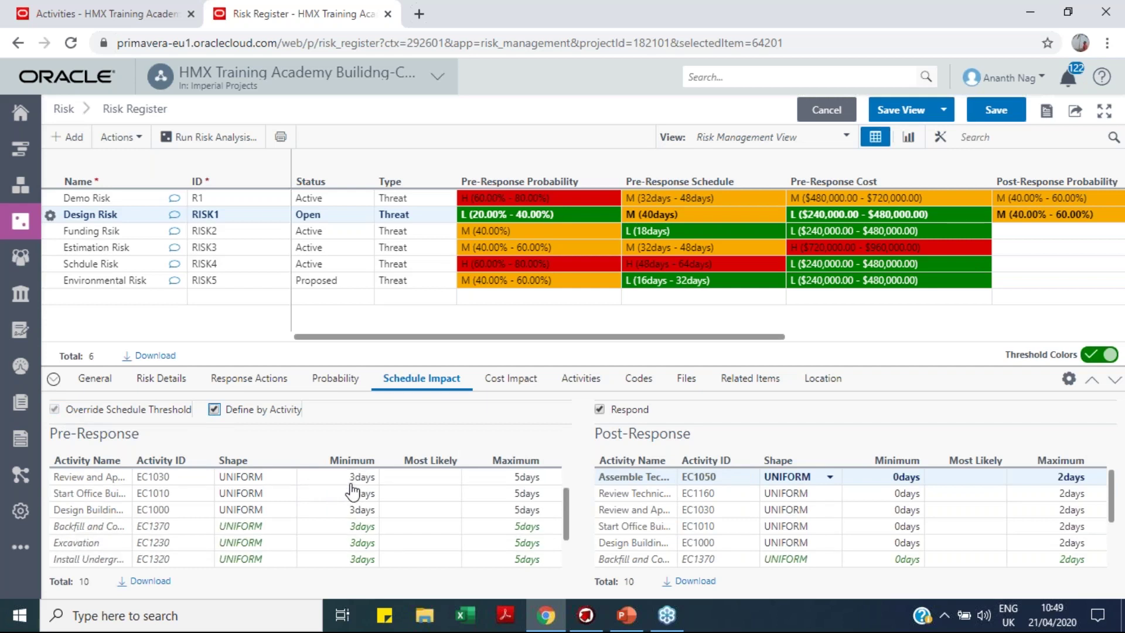
scroll(352, 491, up, 1)
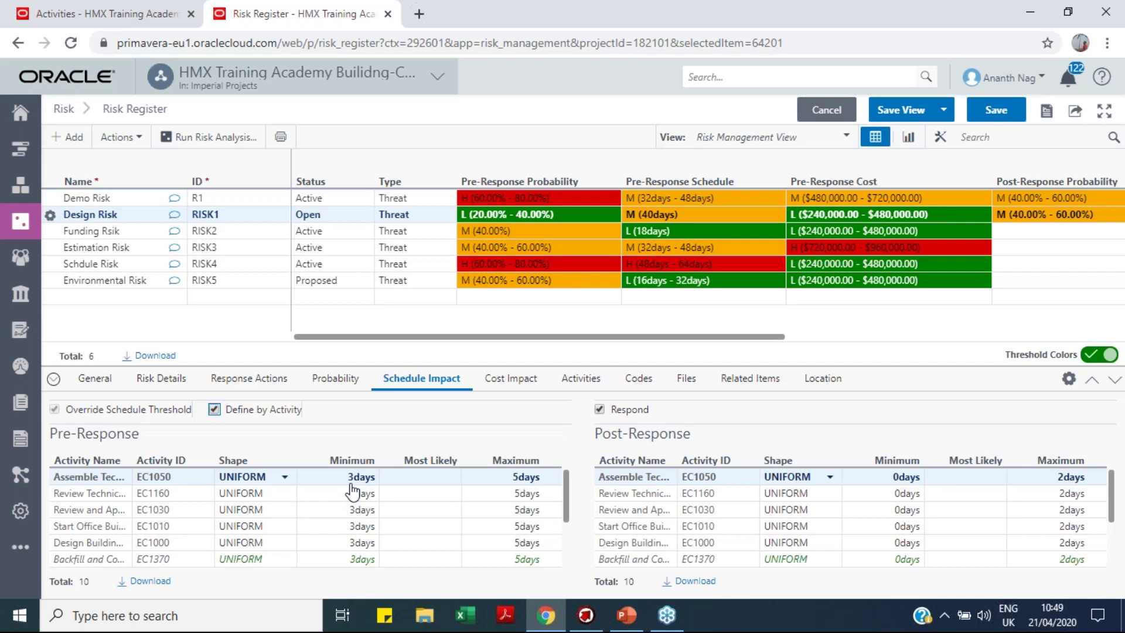
Set activity EC1050's pre-response schedule impact to a TRIANGLE shape with minimum 3, most likely 5 and maximum 8 days.
click(284, 478)
click(285, 478)
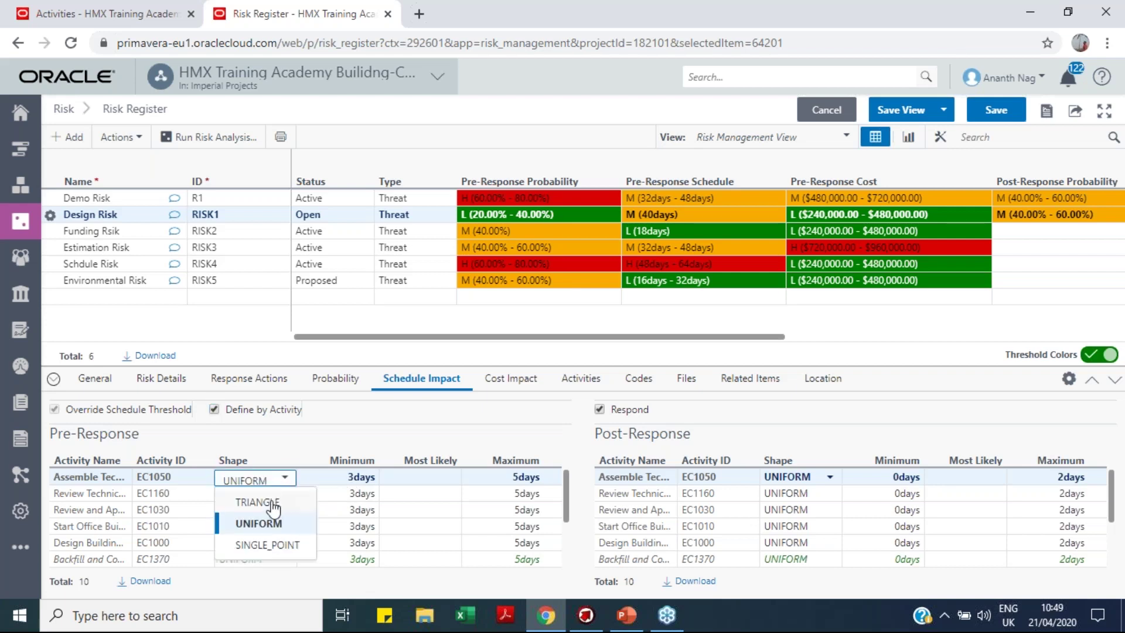
click(272, 504)
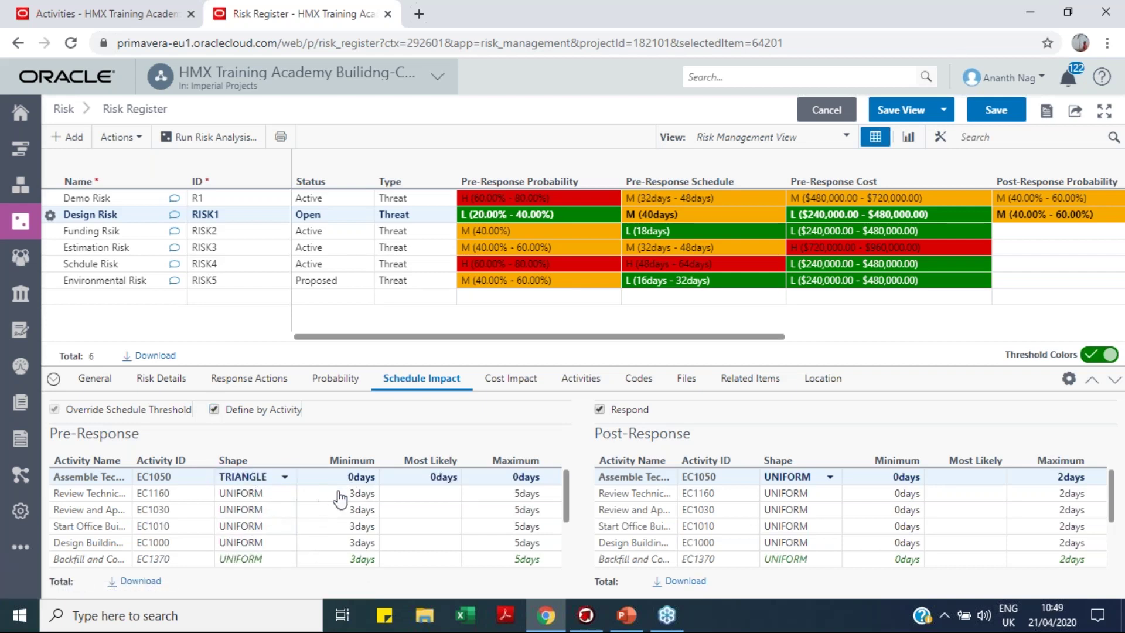
click(367, 482)
click(367, 482)
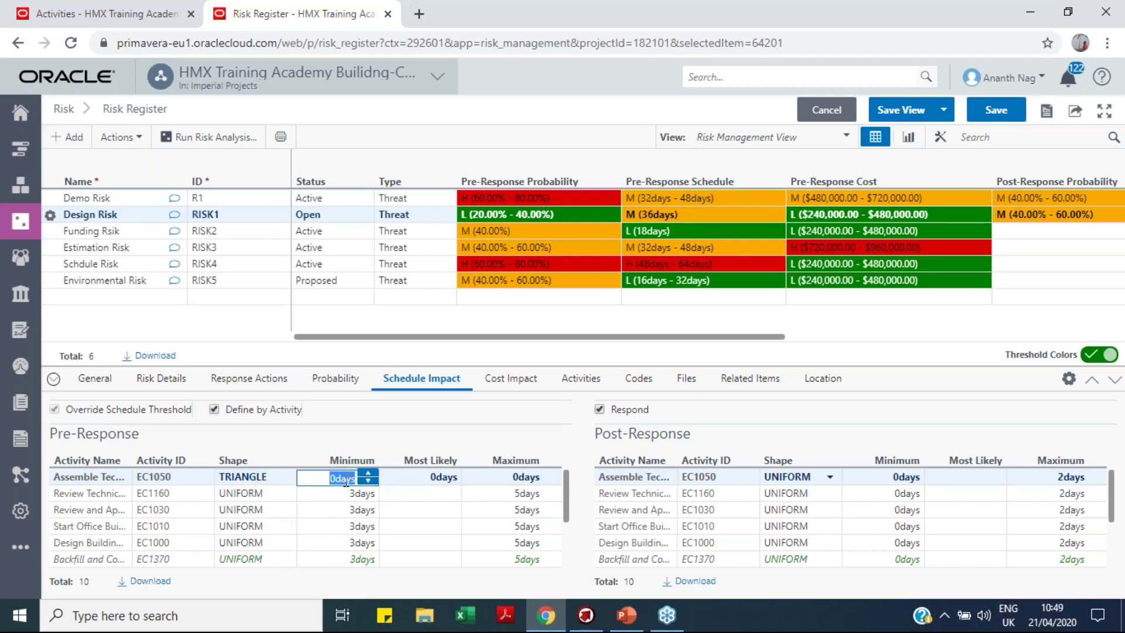
text(3)
click(441, 477)
click(440, 477)
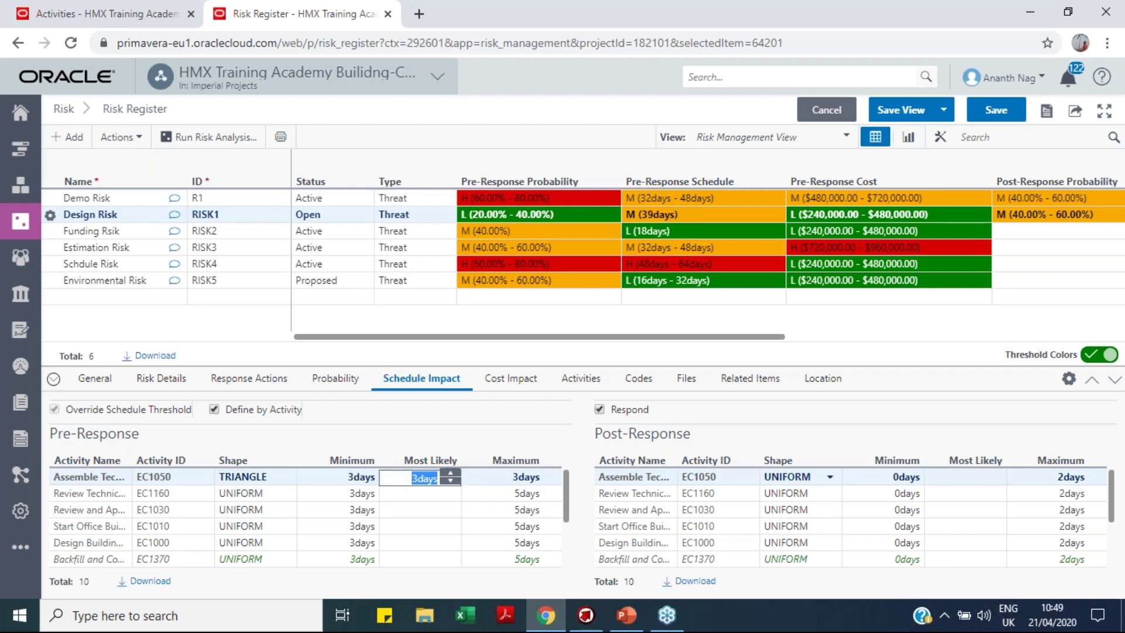
key(BackSpace)
text(5)
click(526, 483)
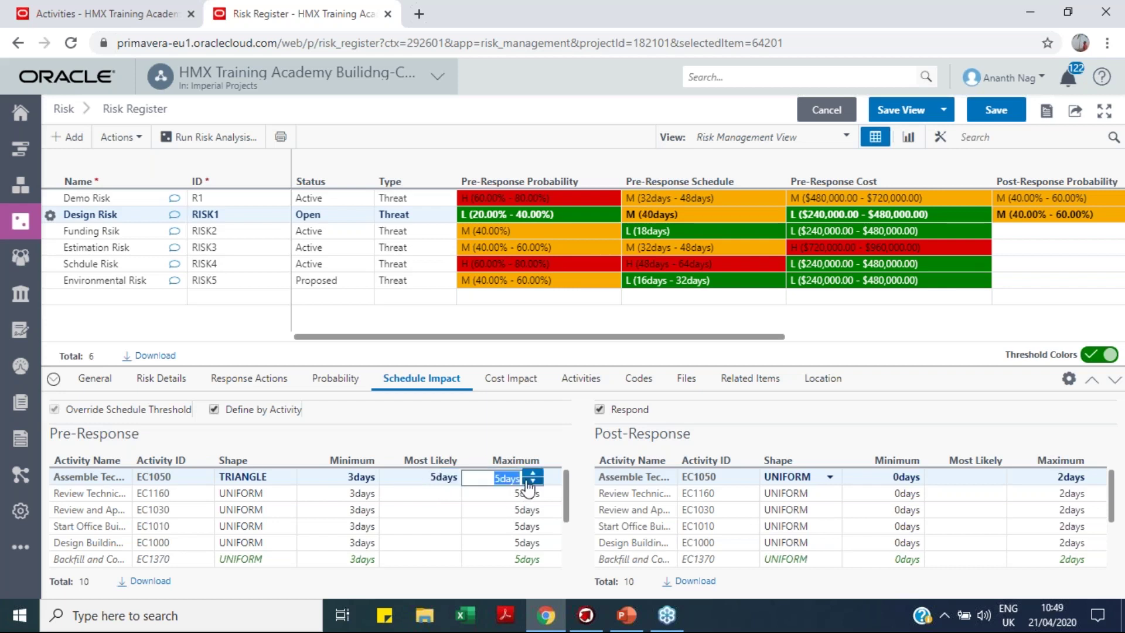
text(8)
click(528, 509)
click(524, 480)
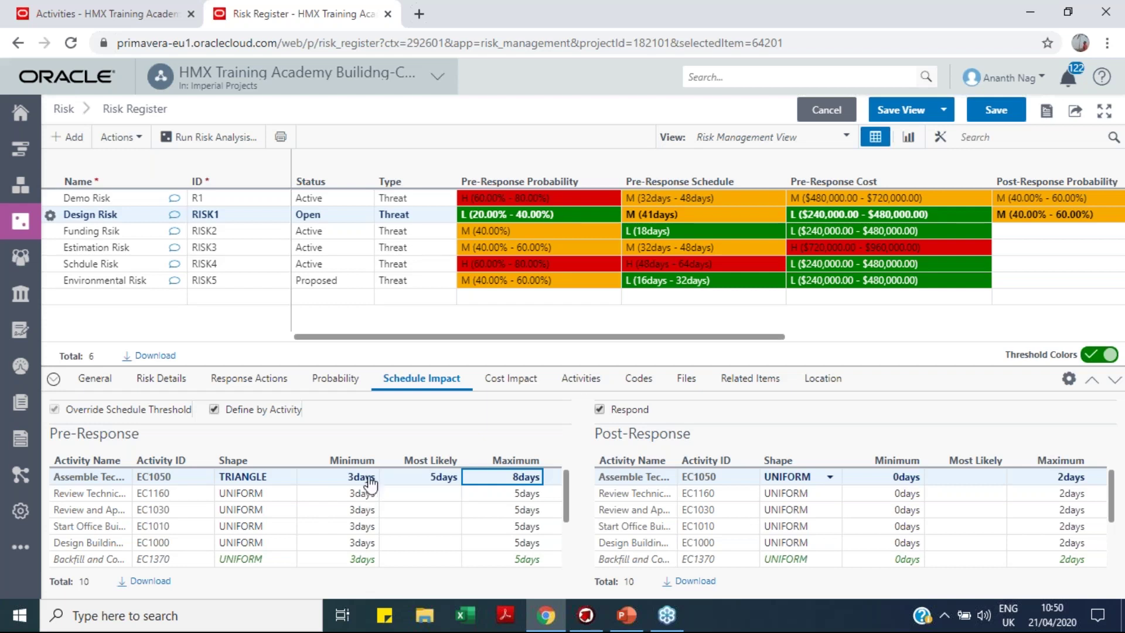
Override the Design Risk's cost threshold and return to its schedule impact details.
click(498, 380)
click(68, 410)
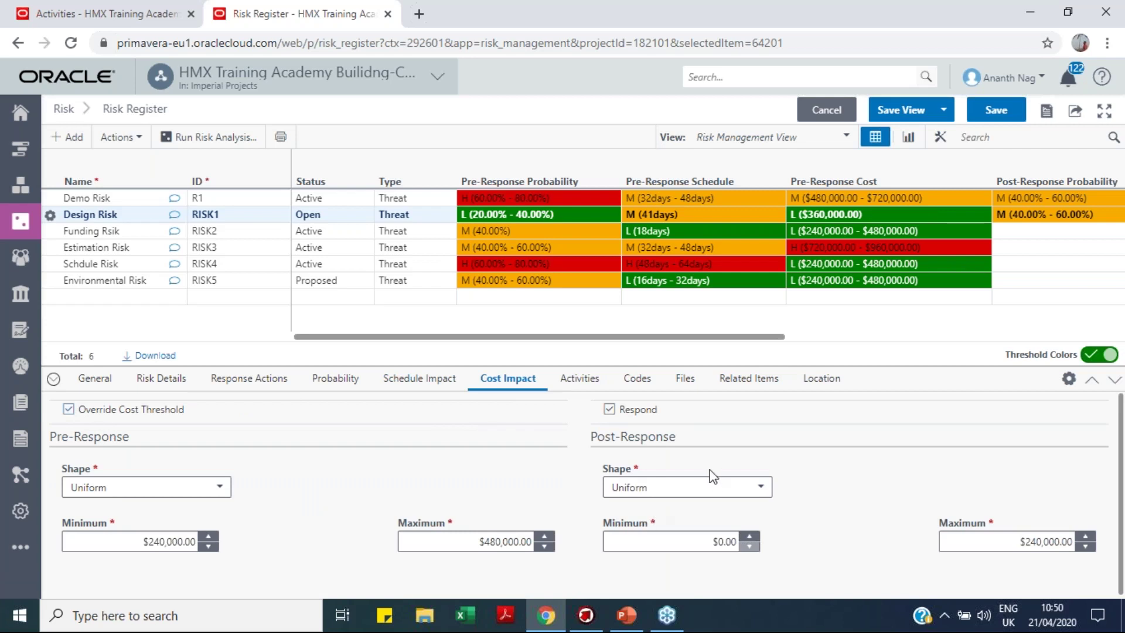
click(425, 381)
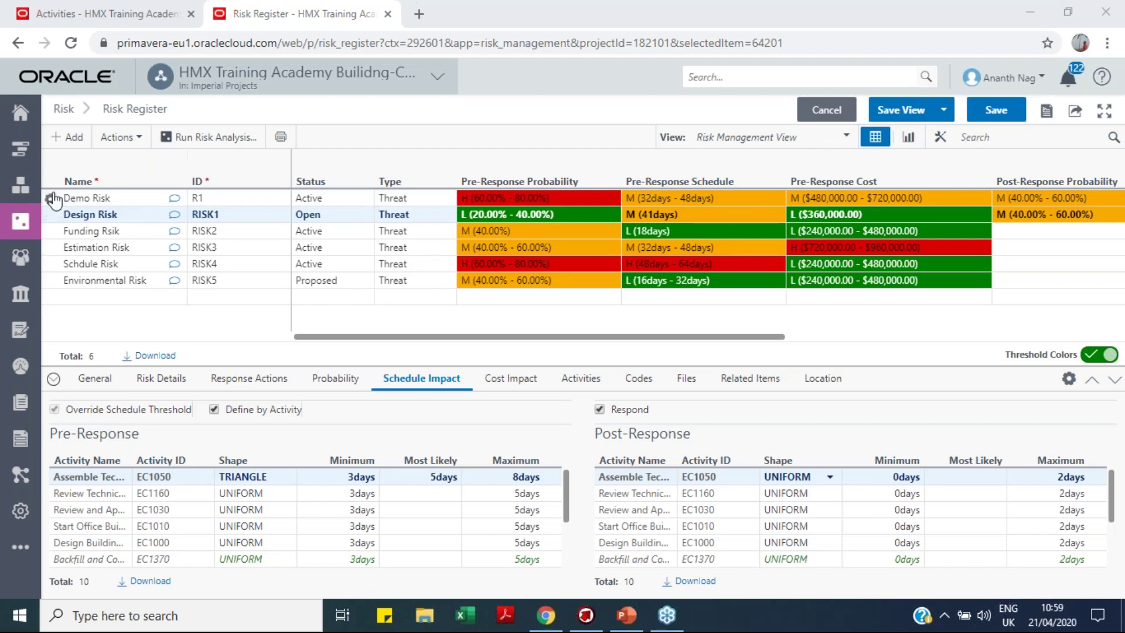
Open the project's Risk Analysis page, leaving the risk register without saving its changes.
mouse_move(26, 234)
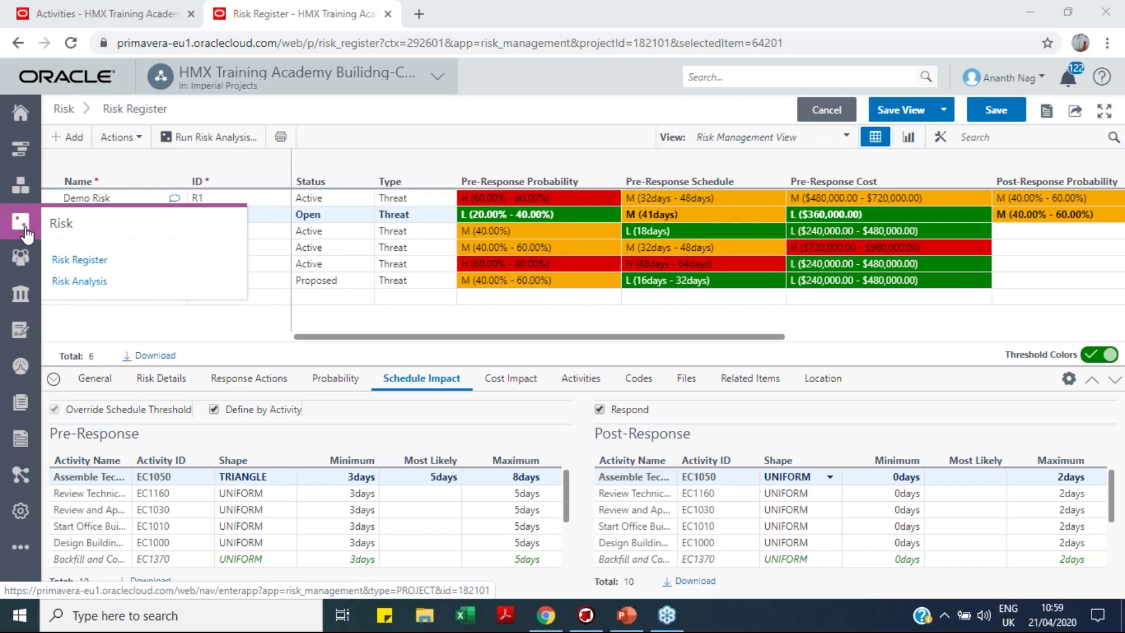
click(79, 282)
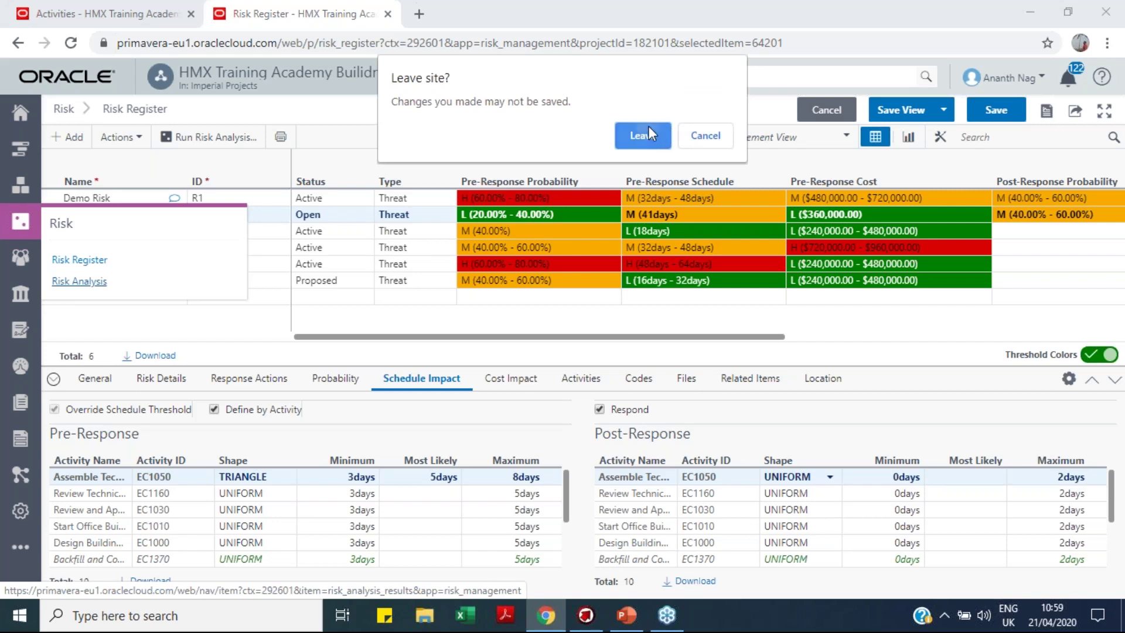
click(648, 129)
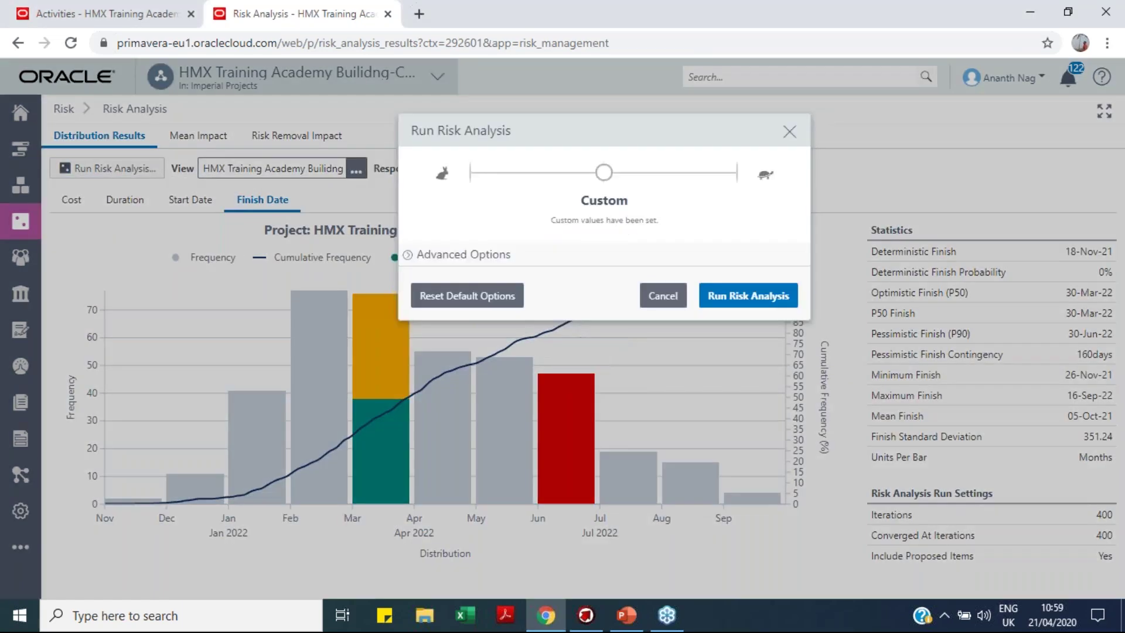
Review the advanced run options for a Comprehensive Analysis and close the risk analysis settings without running.
click(443, 256)
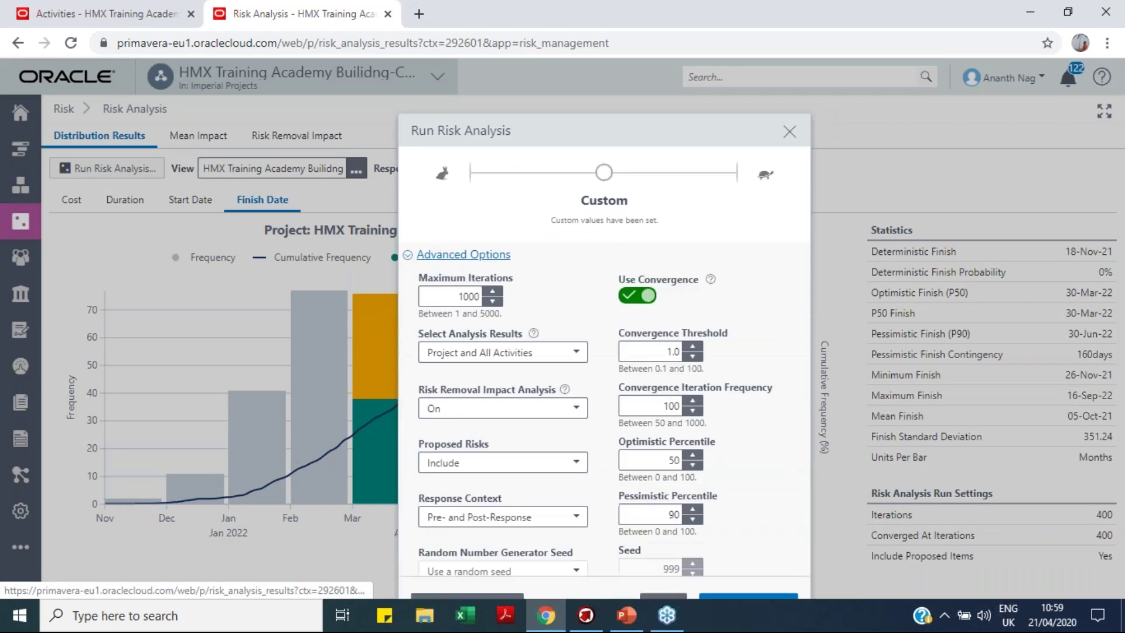
click(740, 174)
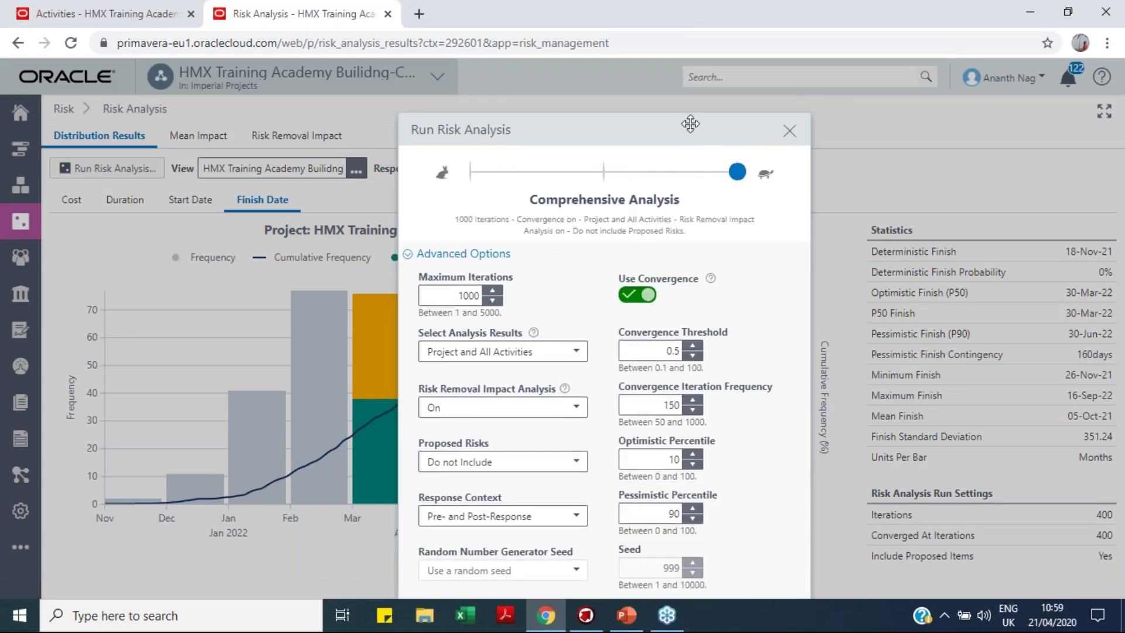
drag(694, 135, 687, 67)
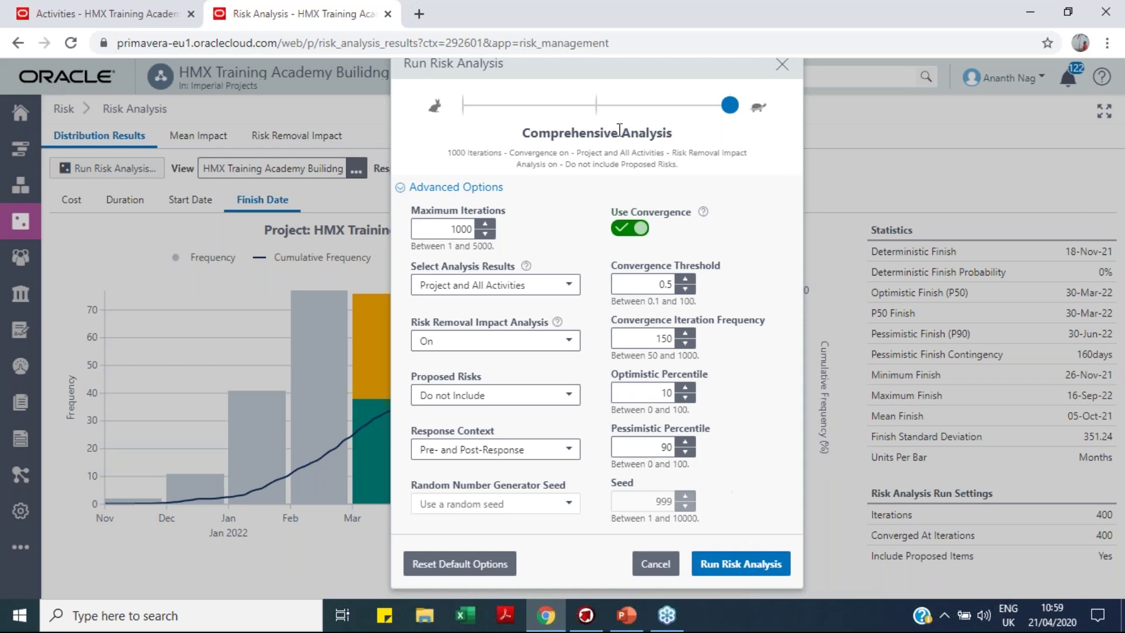
click(782, 64)
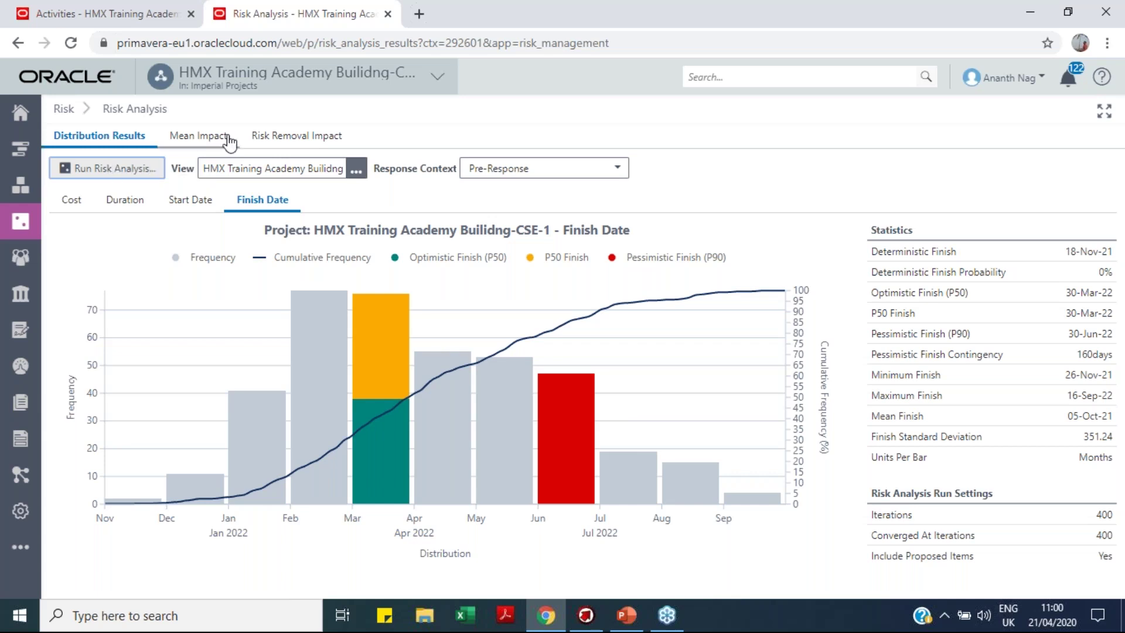
Run the risk analysis as a Comprehensive Analysis with 1000 maximum iterations and acknowledge the notification message.
click(119, 170)
drag(604, 199, 736, 198)
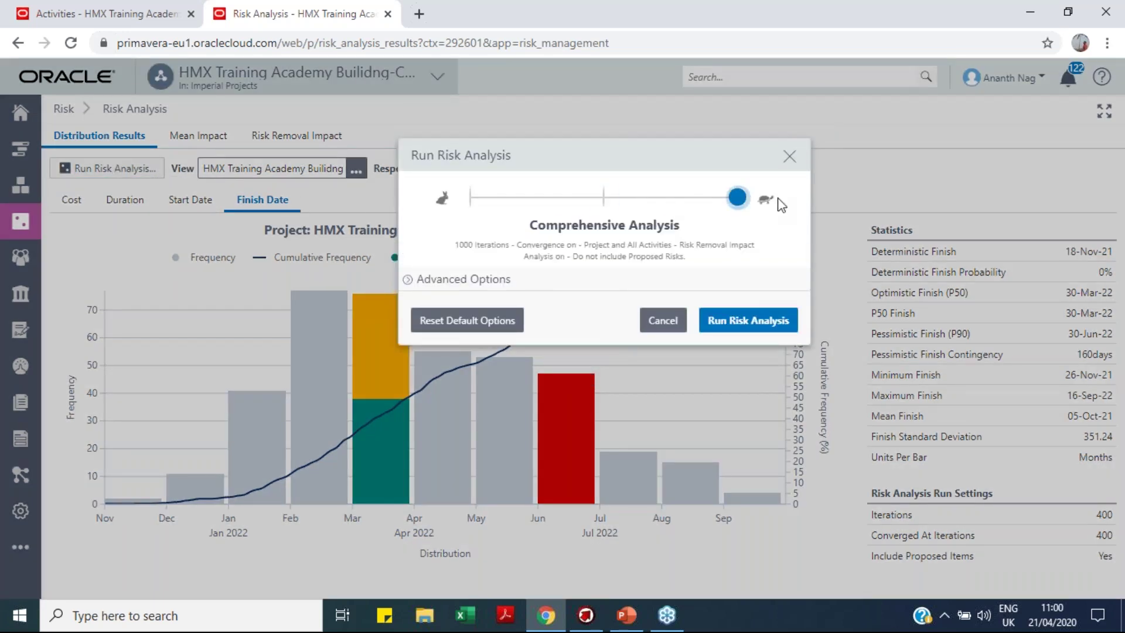
click(436, 197)
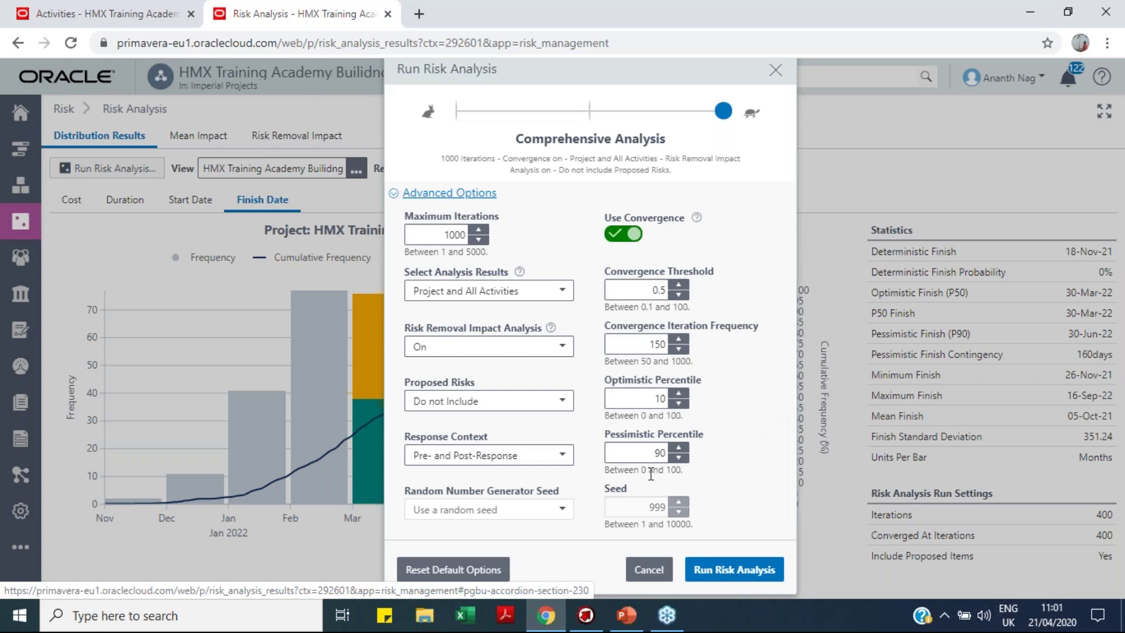
click(746, 575)
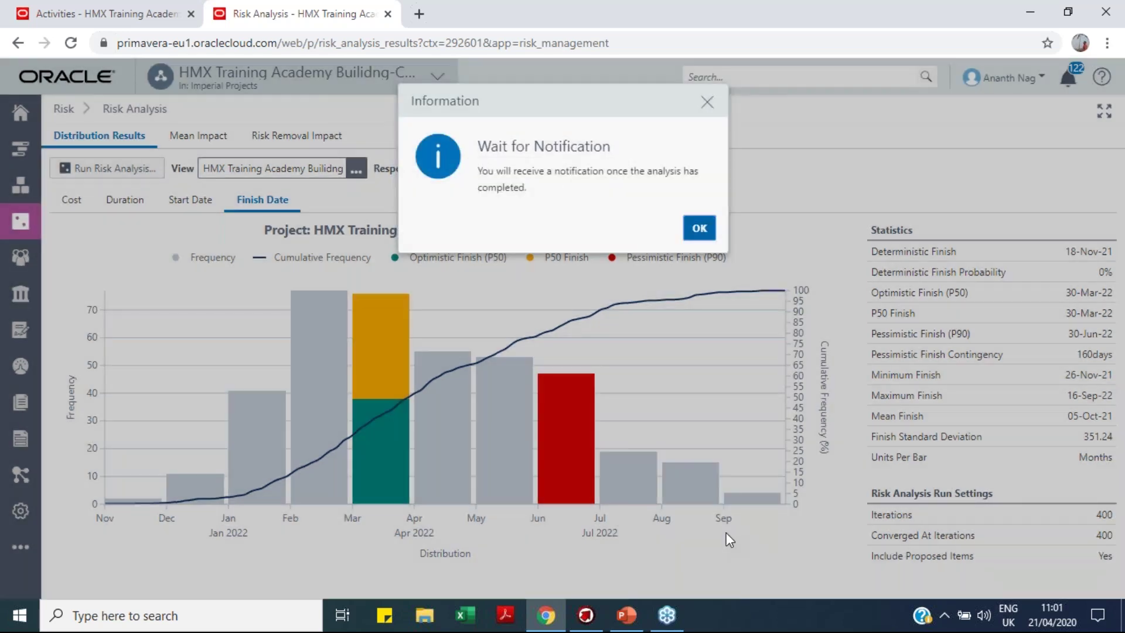
click(700, 228)
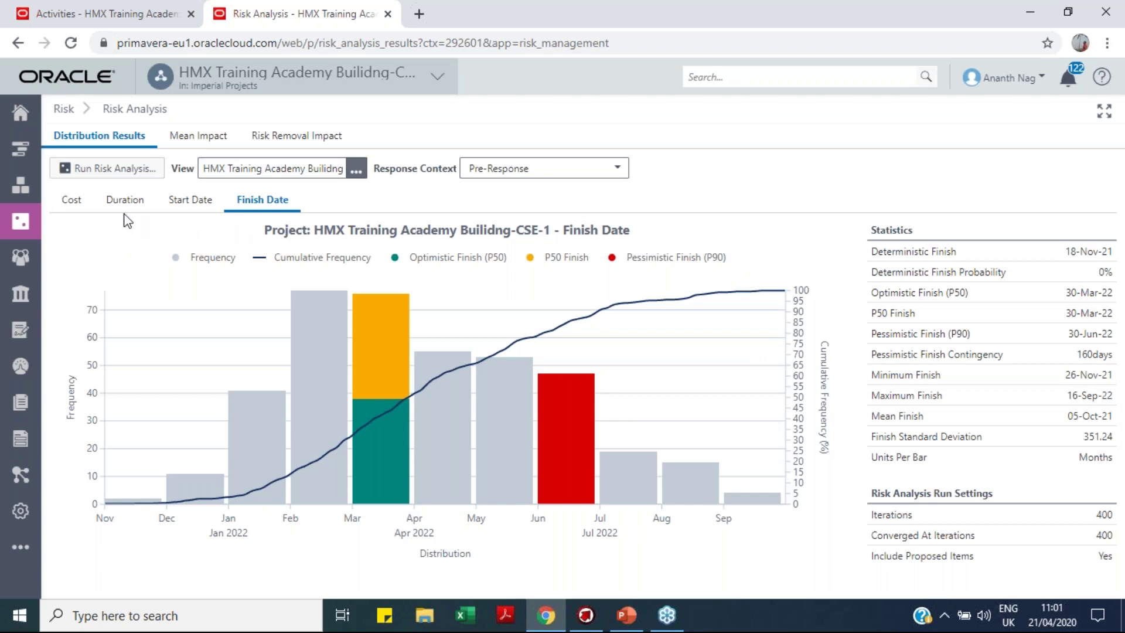
Switch to the Construction Project's risk analysis and display its cost distribution.
click(449, 76)
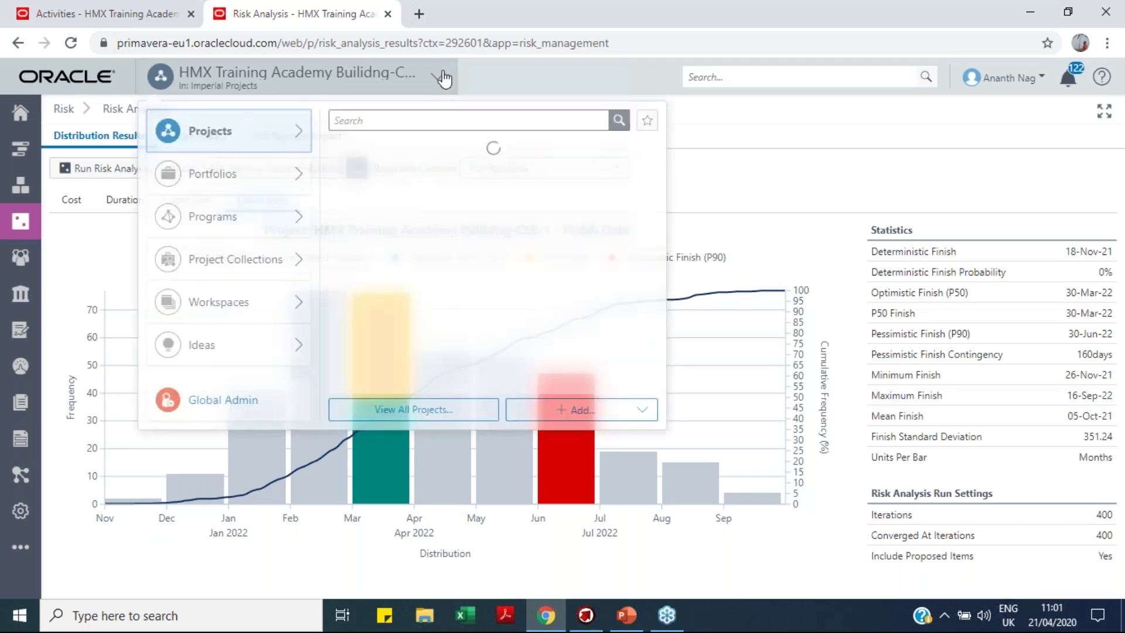
click(412, 202)
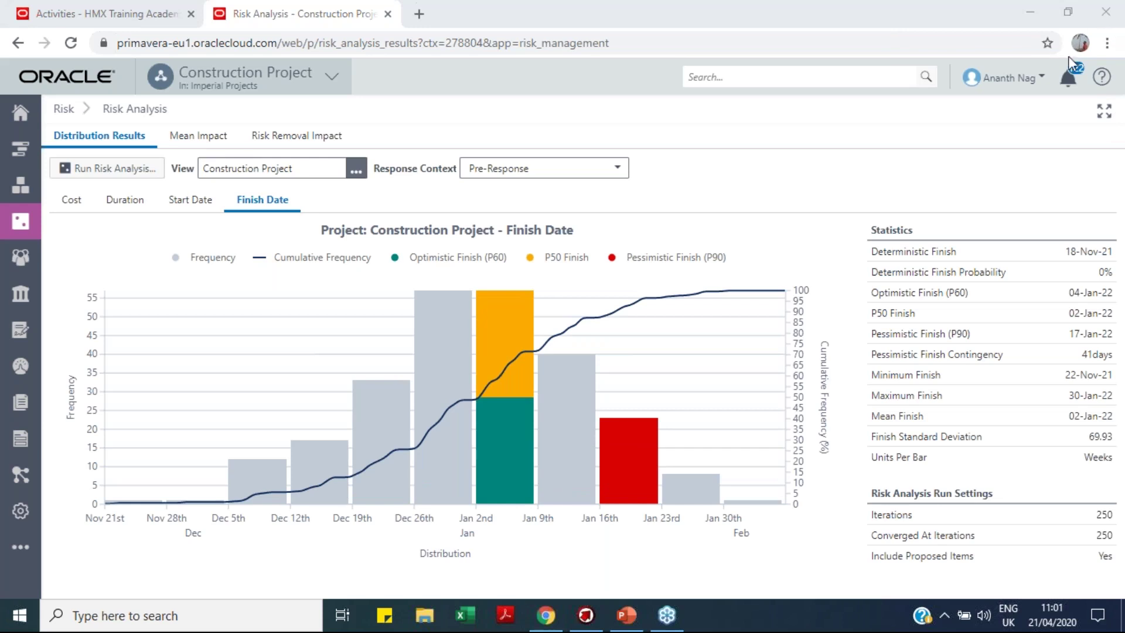
click(71, 199)
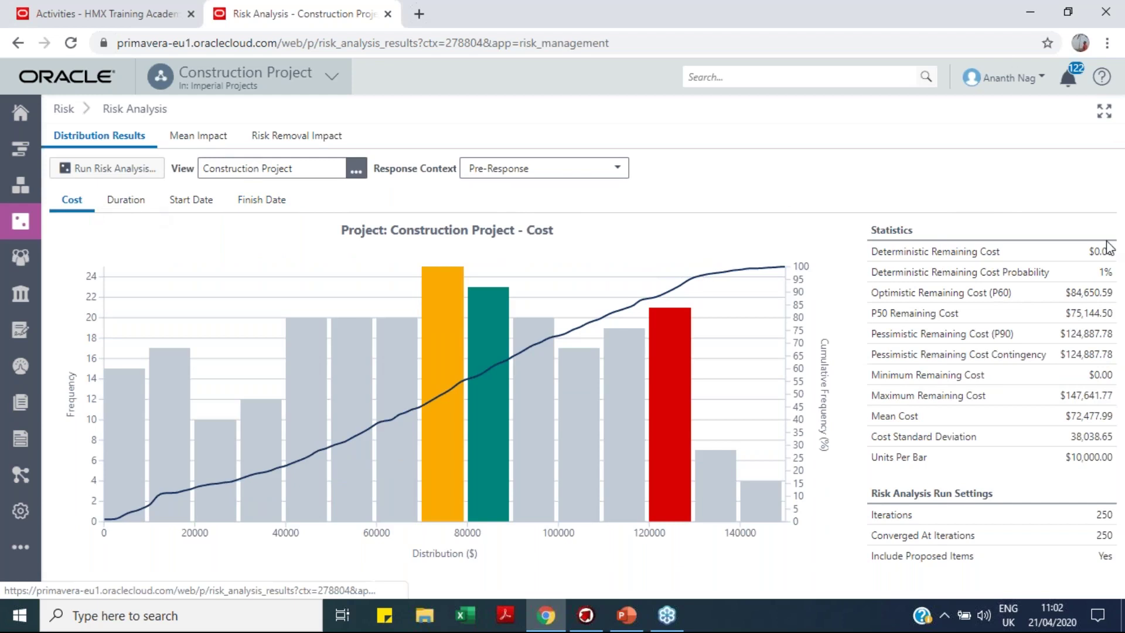
Compare the cost distribution in the Pre- and Post-Response context, and switch to the risk management presentation in PowerPoint.
click(579, 174)
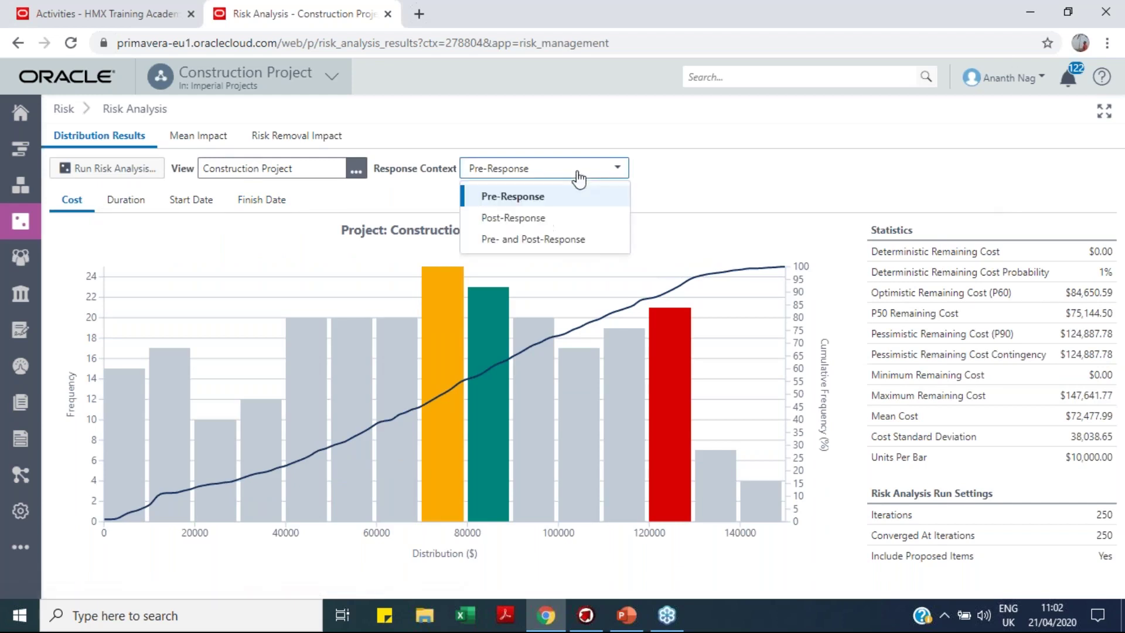
click(576, 248)
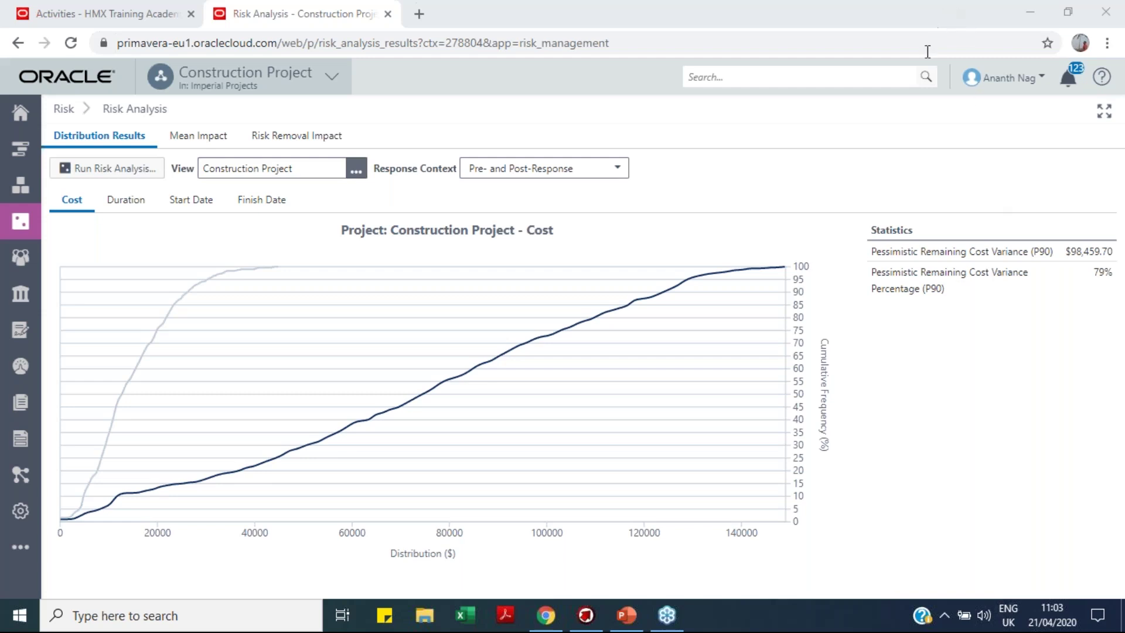
click(626, 615)
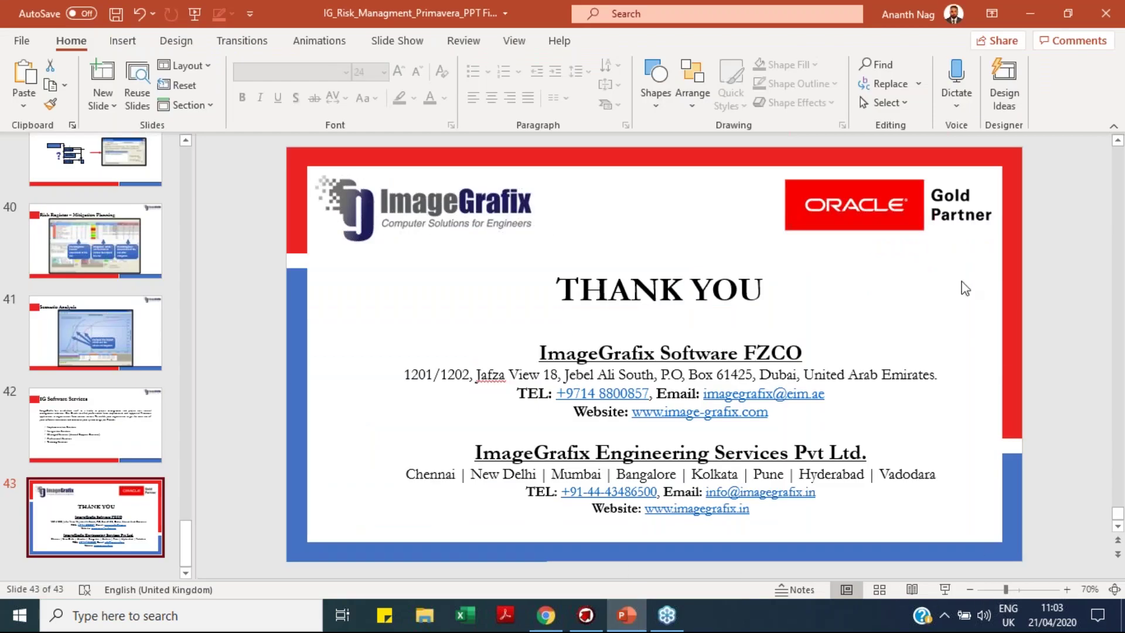